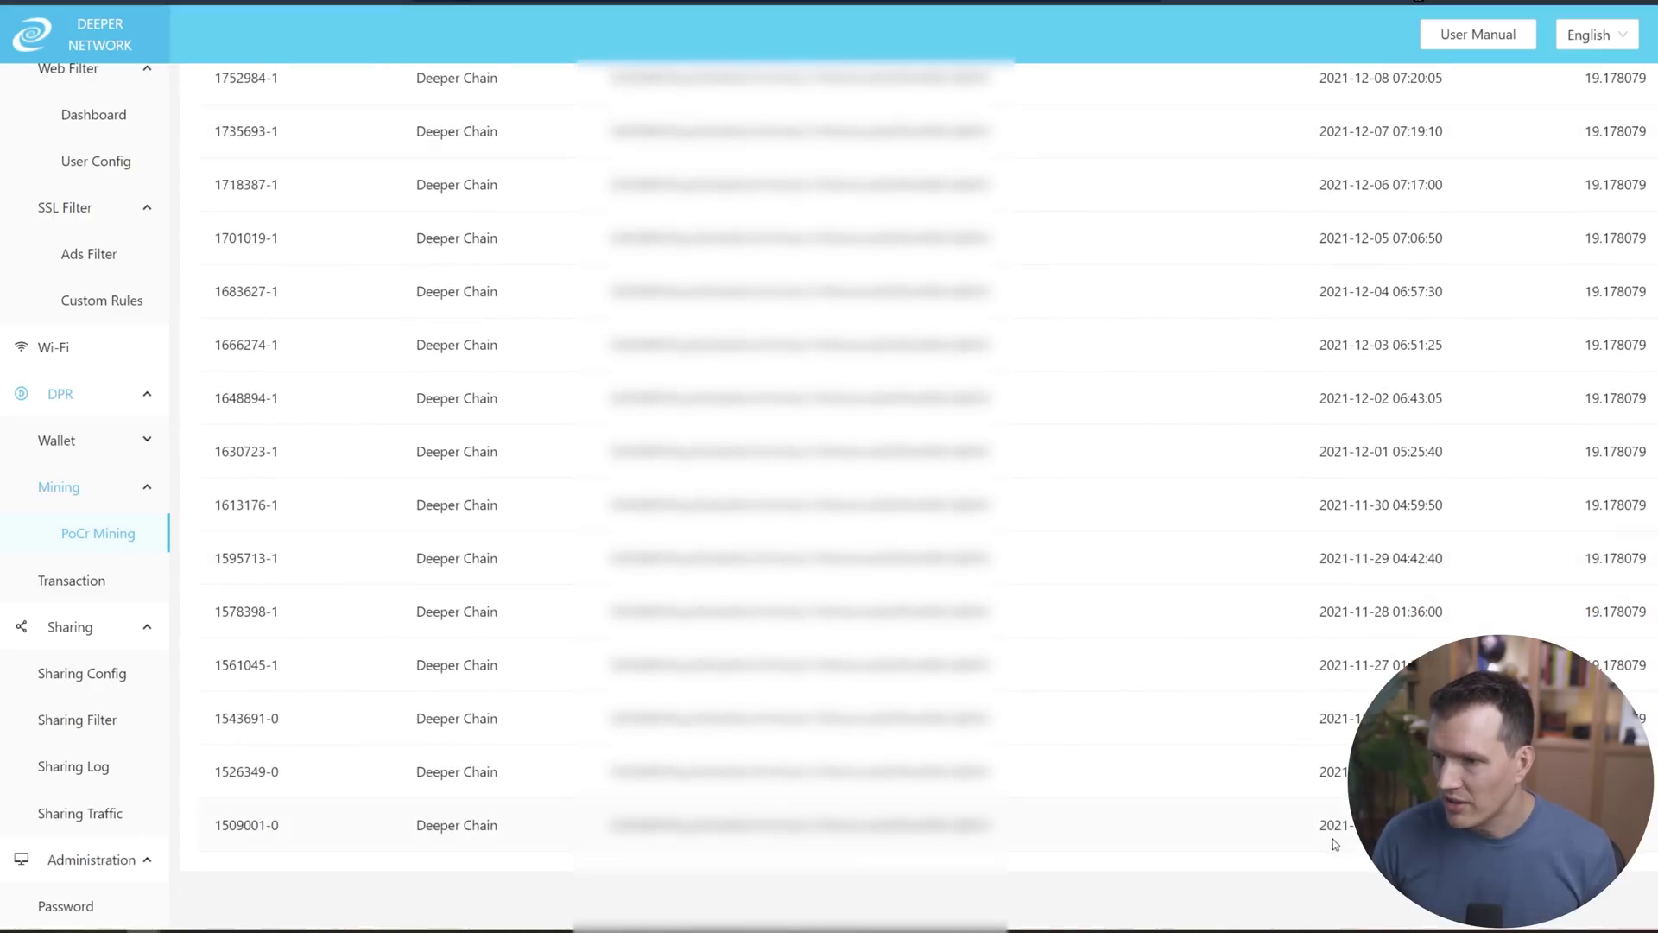
# Copy the selected period's reward from the PoCr Mining page and enter it as the DPR amount in CoinGecko's DPR-to-USD converter
pyautogui.moveTo(1322, 825); pyautogui.dragTo(1451, 827)
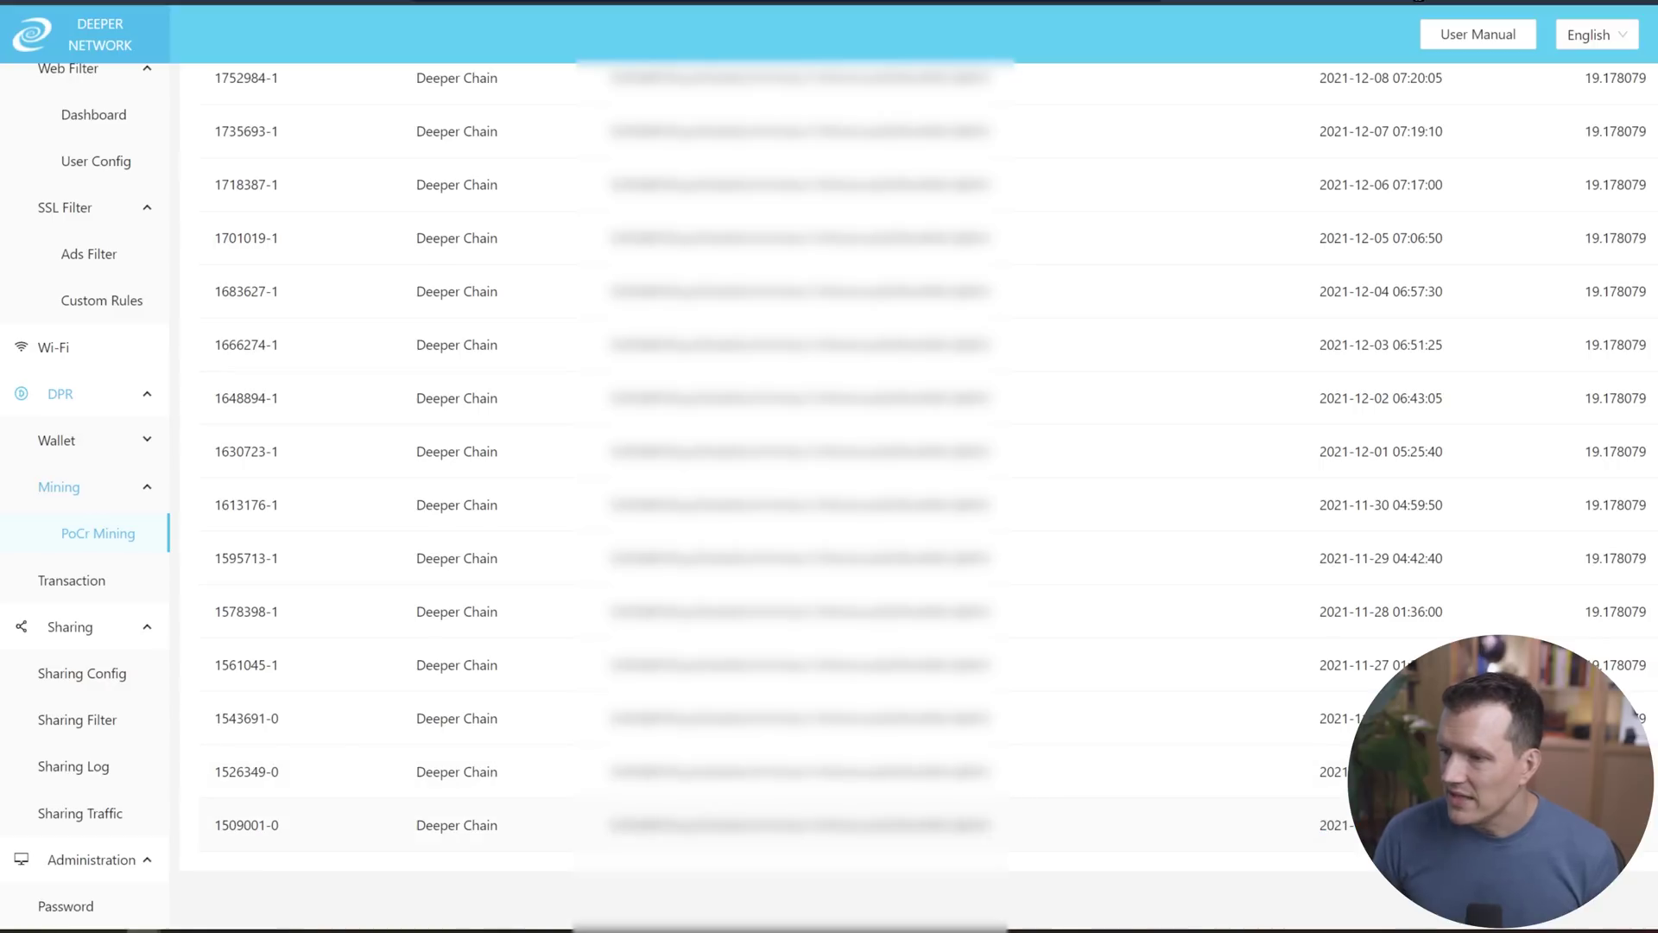
pyautogui.scroll(12, 920, 500)
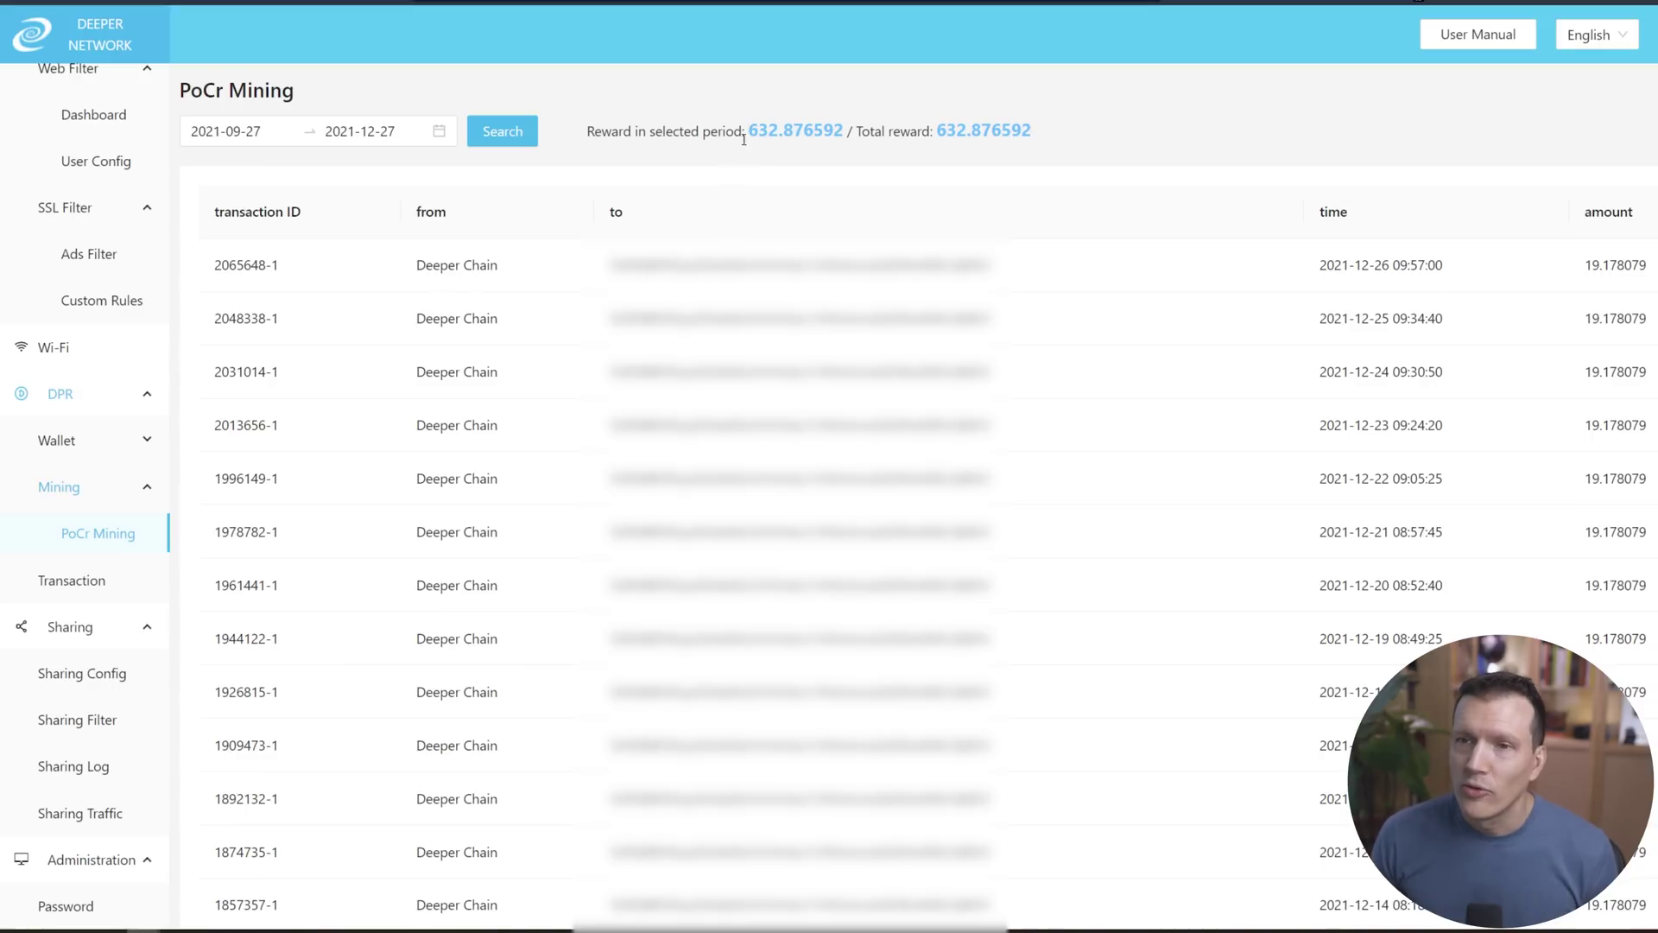
pyautogui.moveTo(748, 126); pyautogui.dragTo(784, 135)
pyautogui.hotkey('ctrl', 'c')
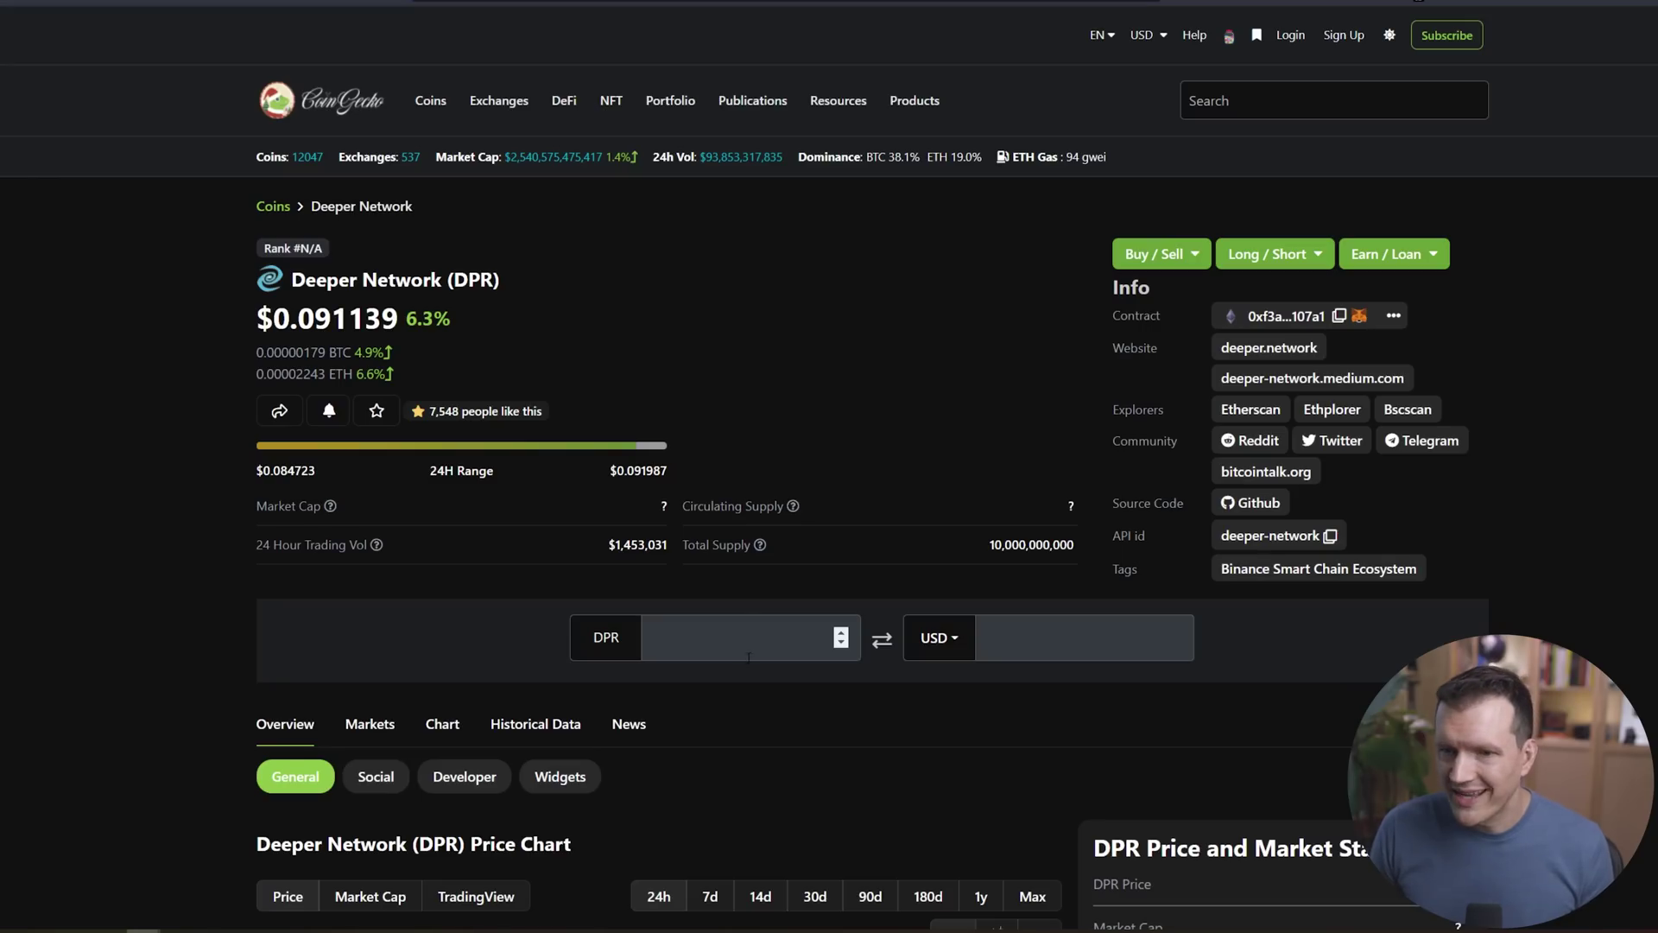
pyautogui.click(760, 647)
pyautogui.hotkey('ctrl', 'v')
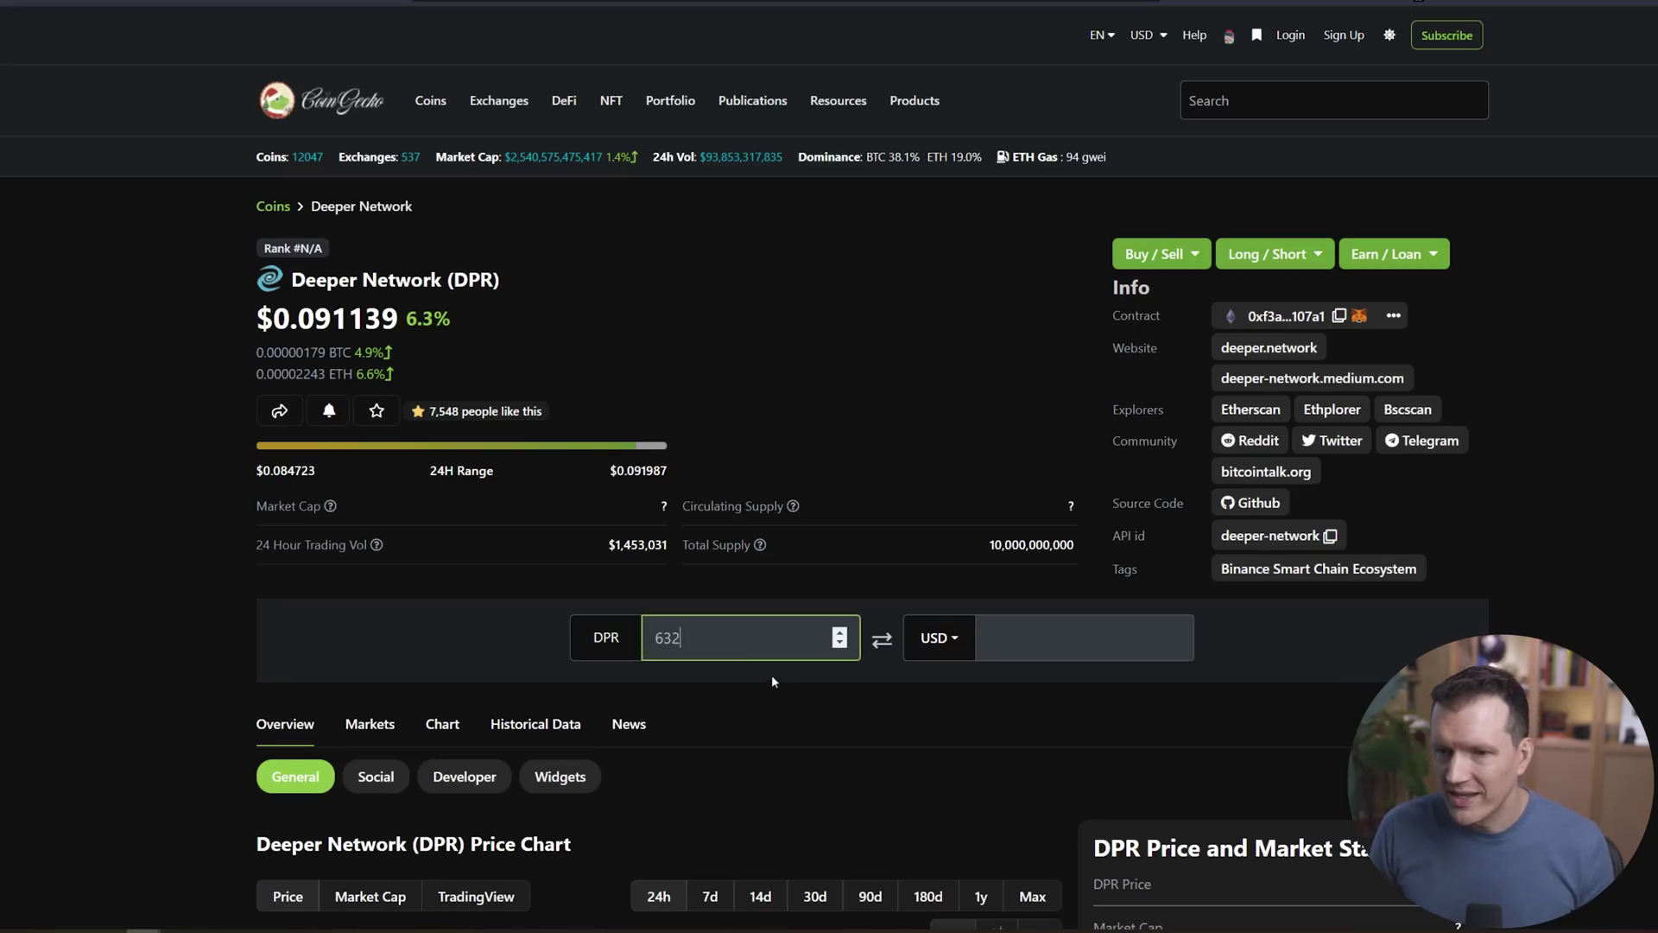
pyautogui.click(870, 760)
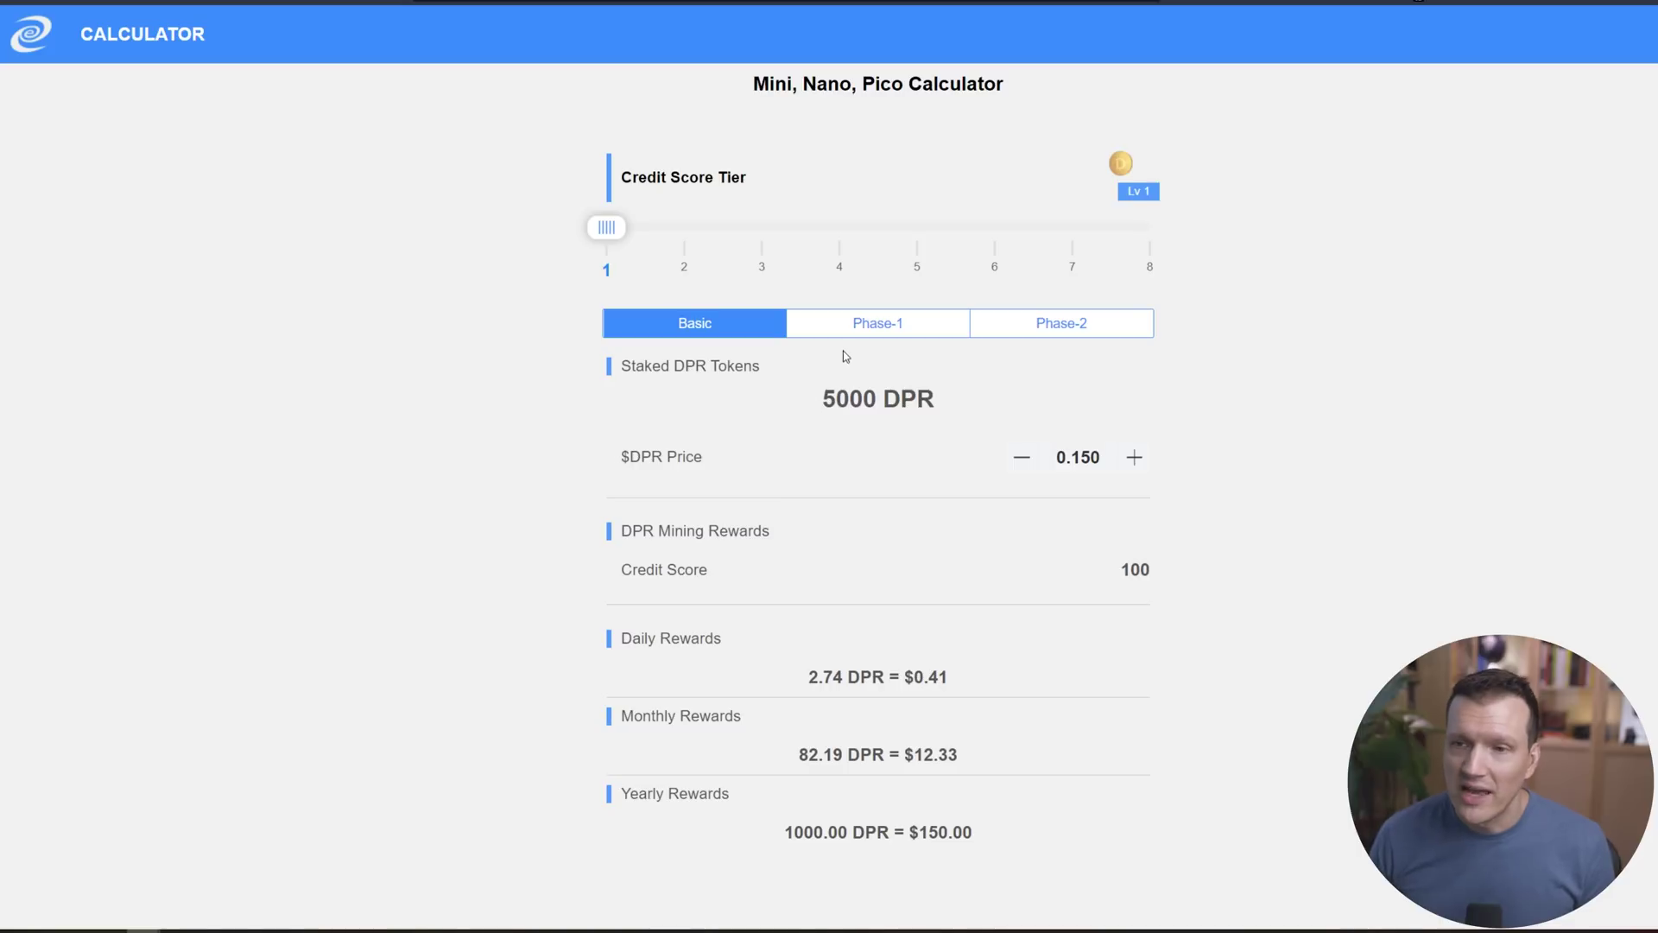
# Examine the staked DPR, credit score, daily rewards and monthly rewards for tier 1 in the Mini, Nano, Pico Calculator
pyautogui.moveTo(825, 404); pyautogui.dragTo(880, 400)
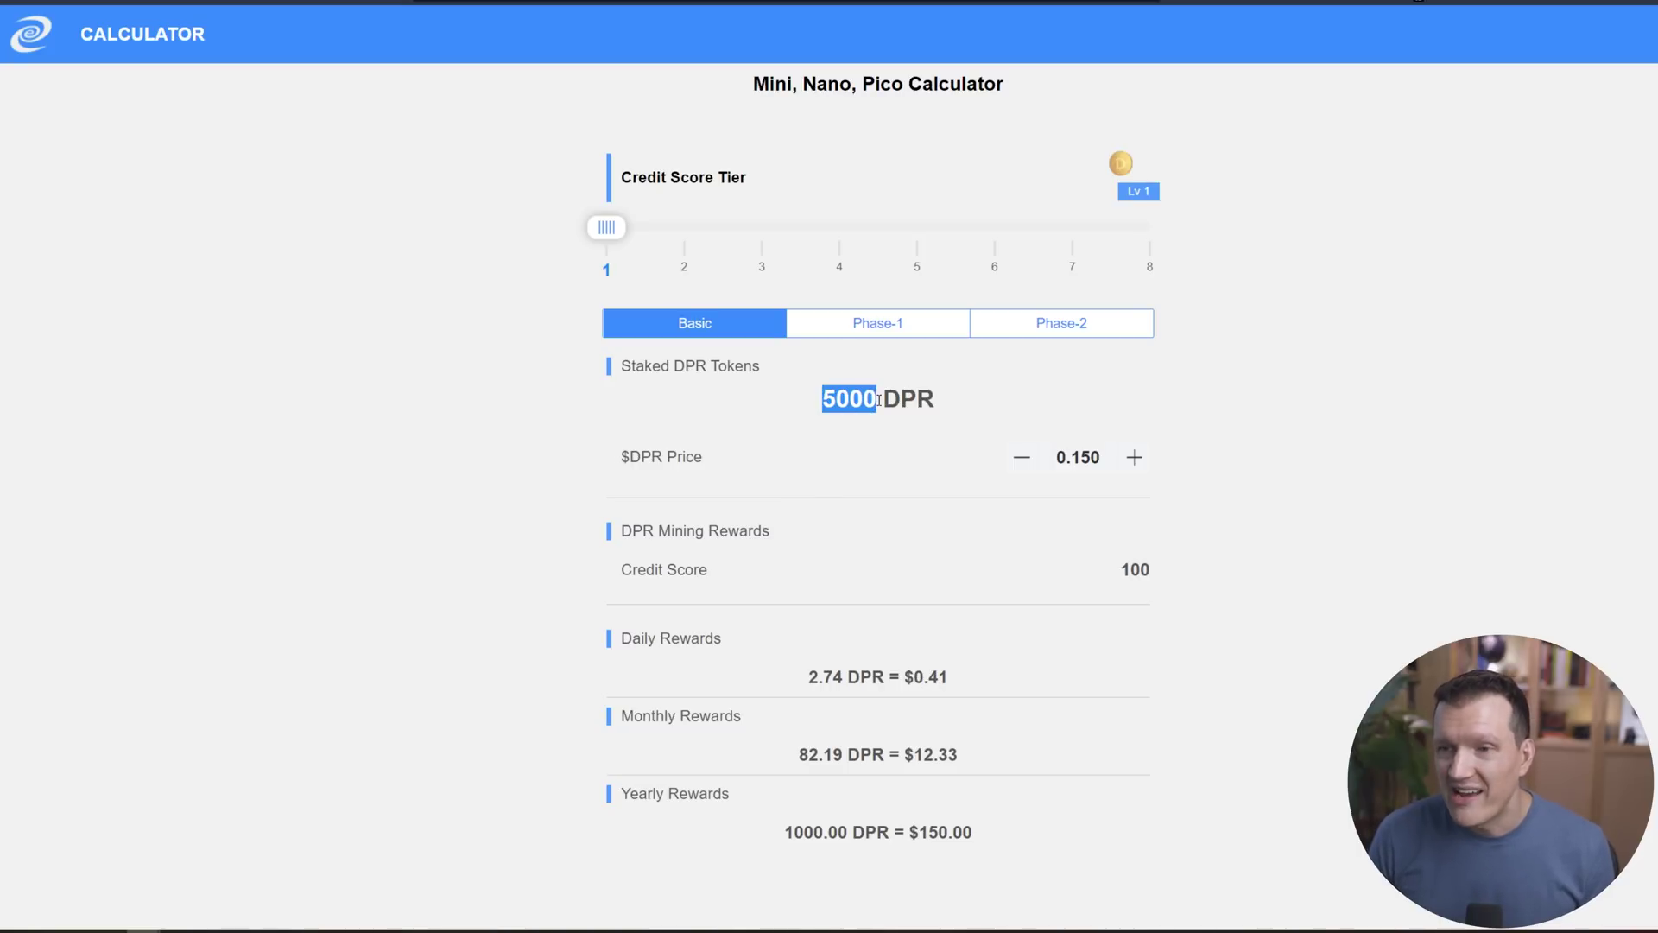
pyautogui.click(1194, 422)
pyautogui.moveTo(1120, 581); pyautogui.dragTo(1176, 578)
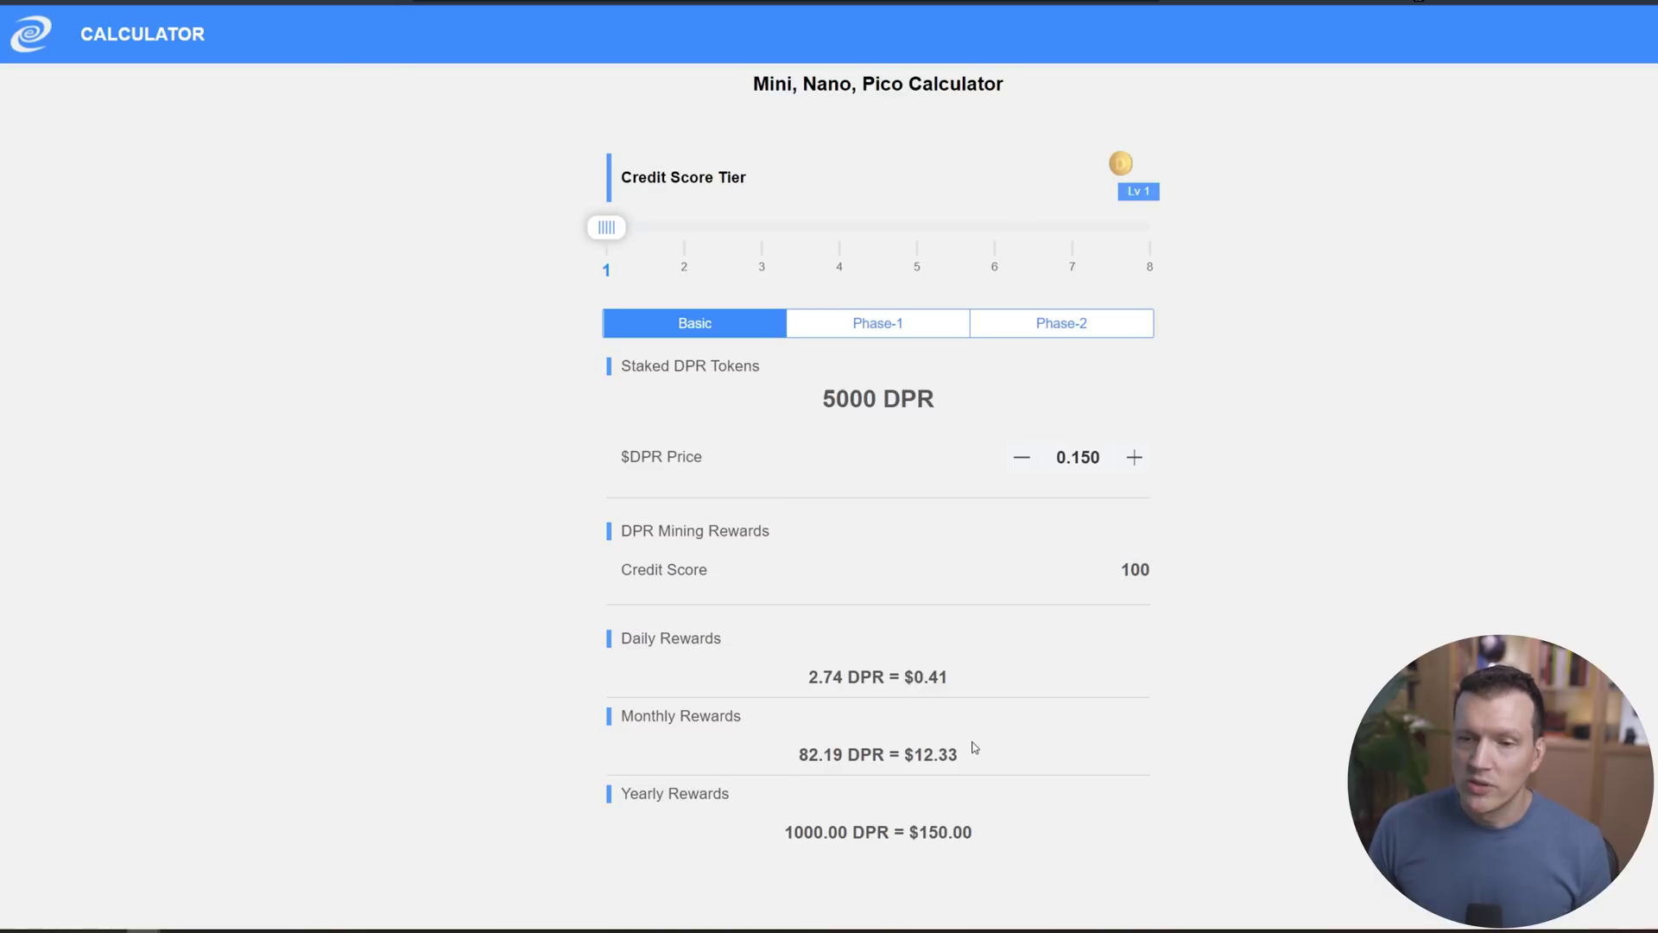
pyautogui.moveTo(811, 684); pyautogui.dragTo(843, 685)
pyautogui.click(1080, 678)
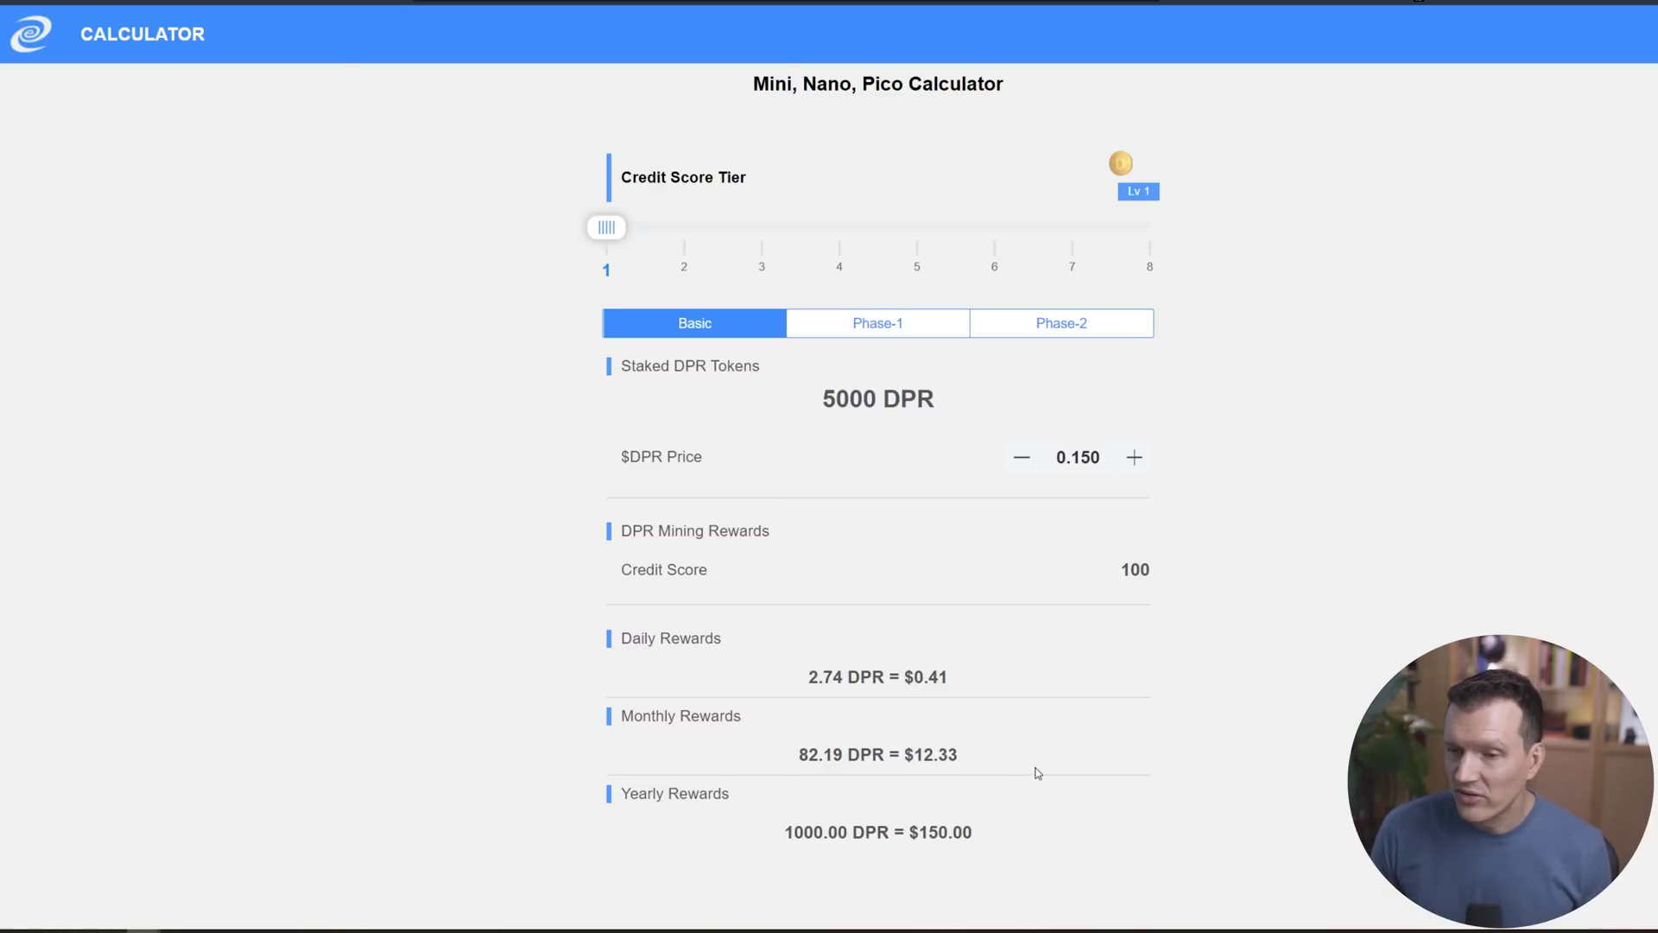
pyautogui.moveTo(807, 755); pyautogui.dragTo(846, 756)
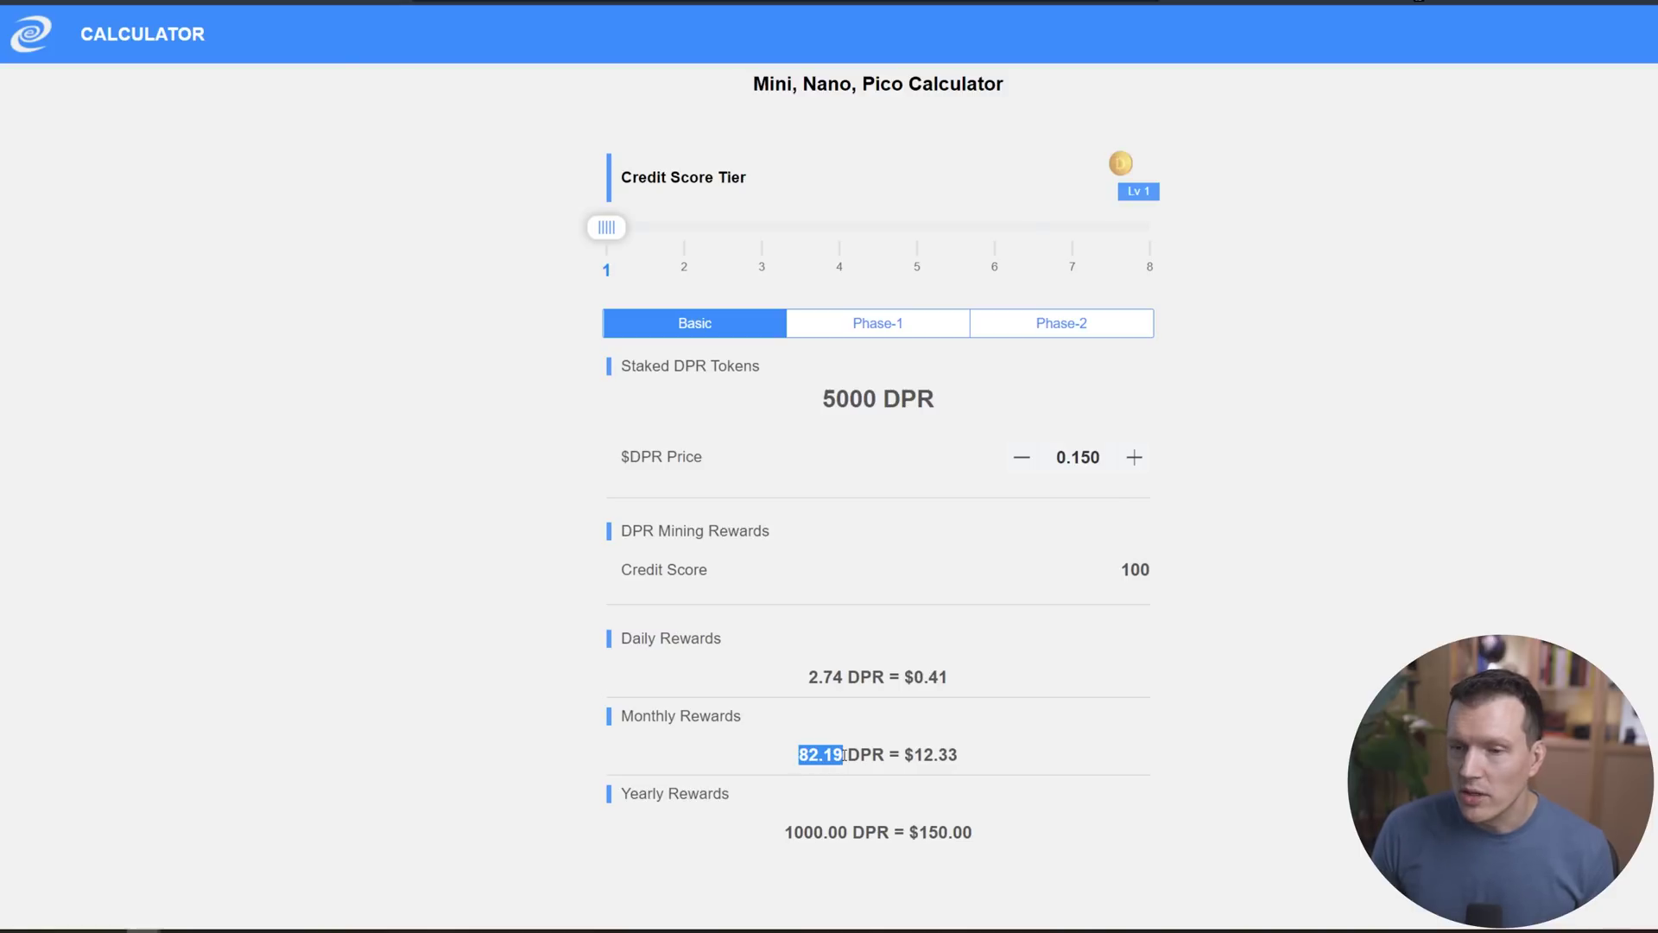
pyautogui.click(1253, 757)
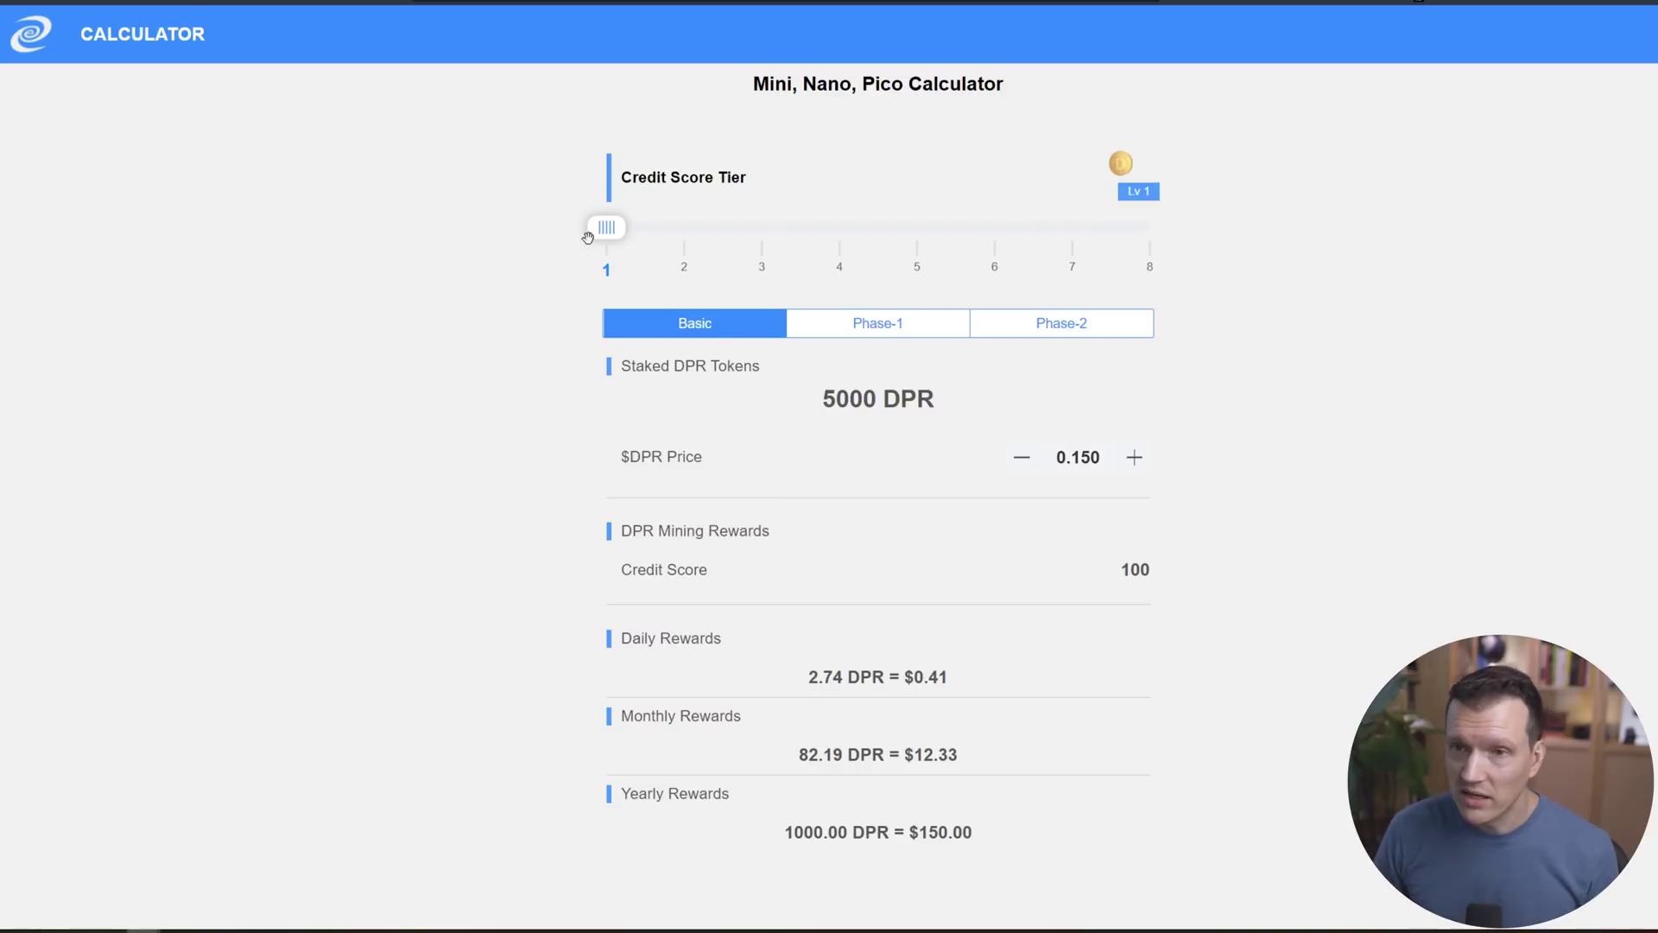
# Set the credit score tier to 3 and to 8, inspecting the daily rewards at each and the staked DPR at tier 8
pyautogui.moveTo(614, 229); pyautogui.dragTo(762, 227)
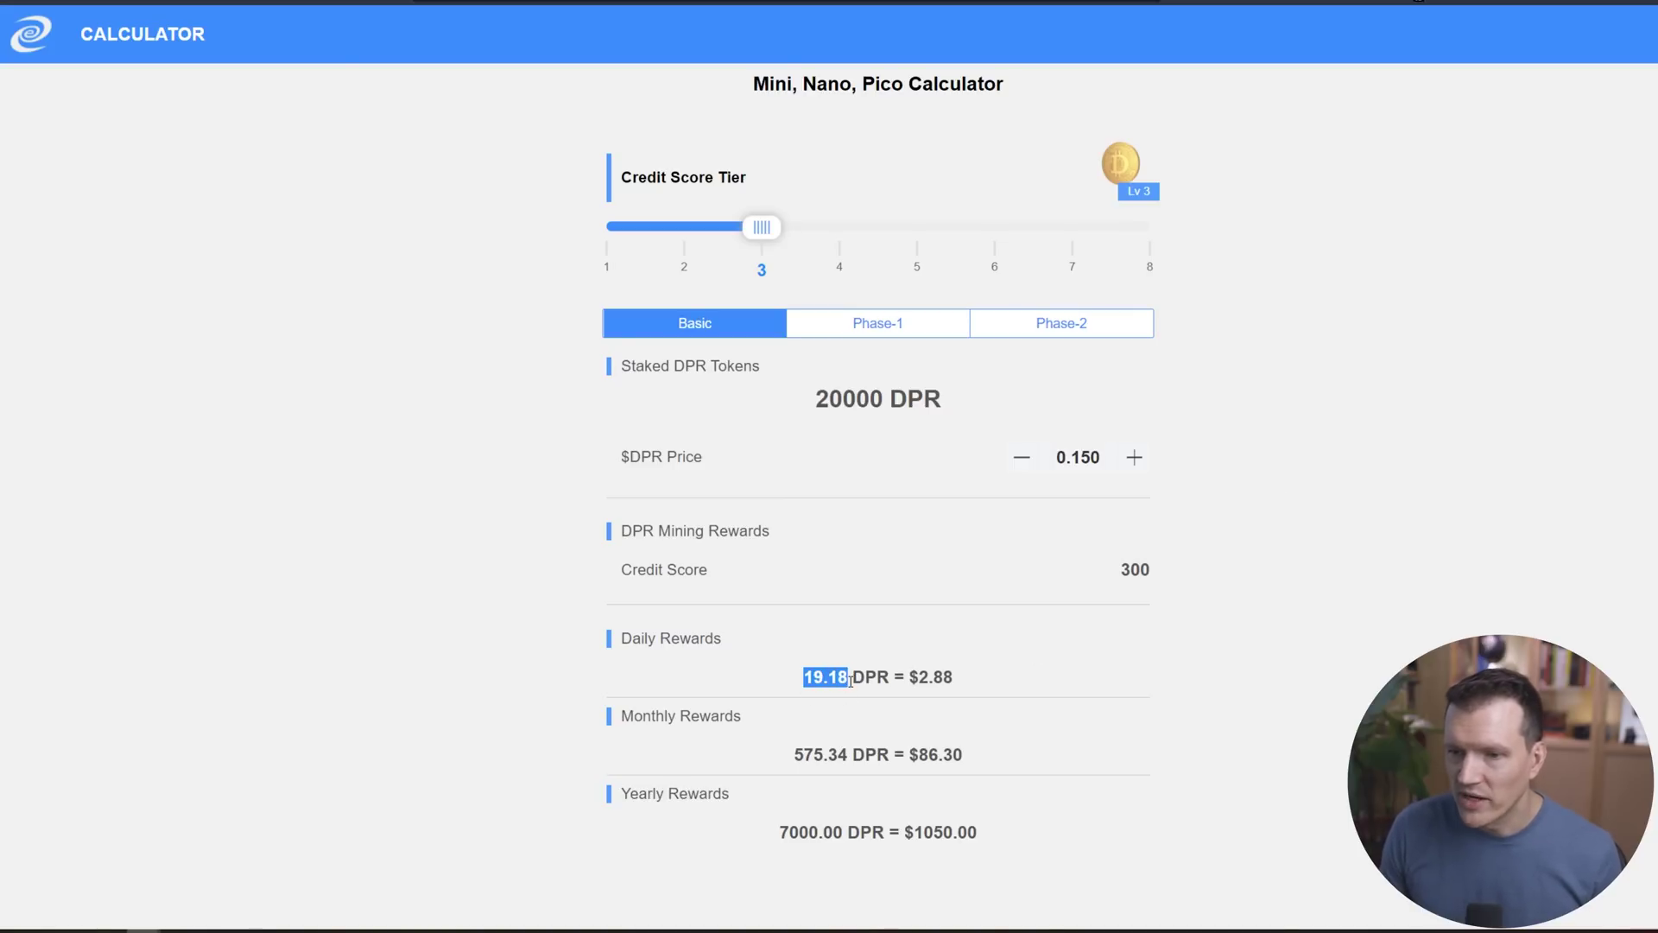
pyautogui.click(1213, 681)
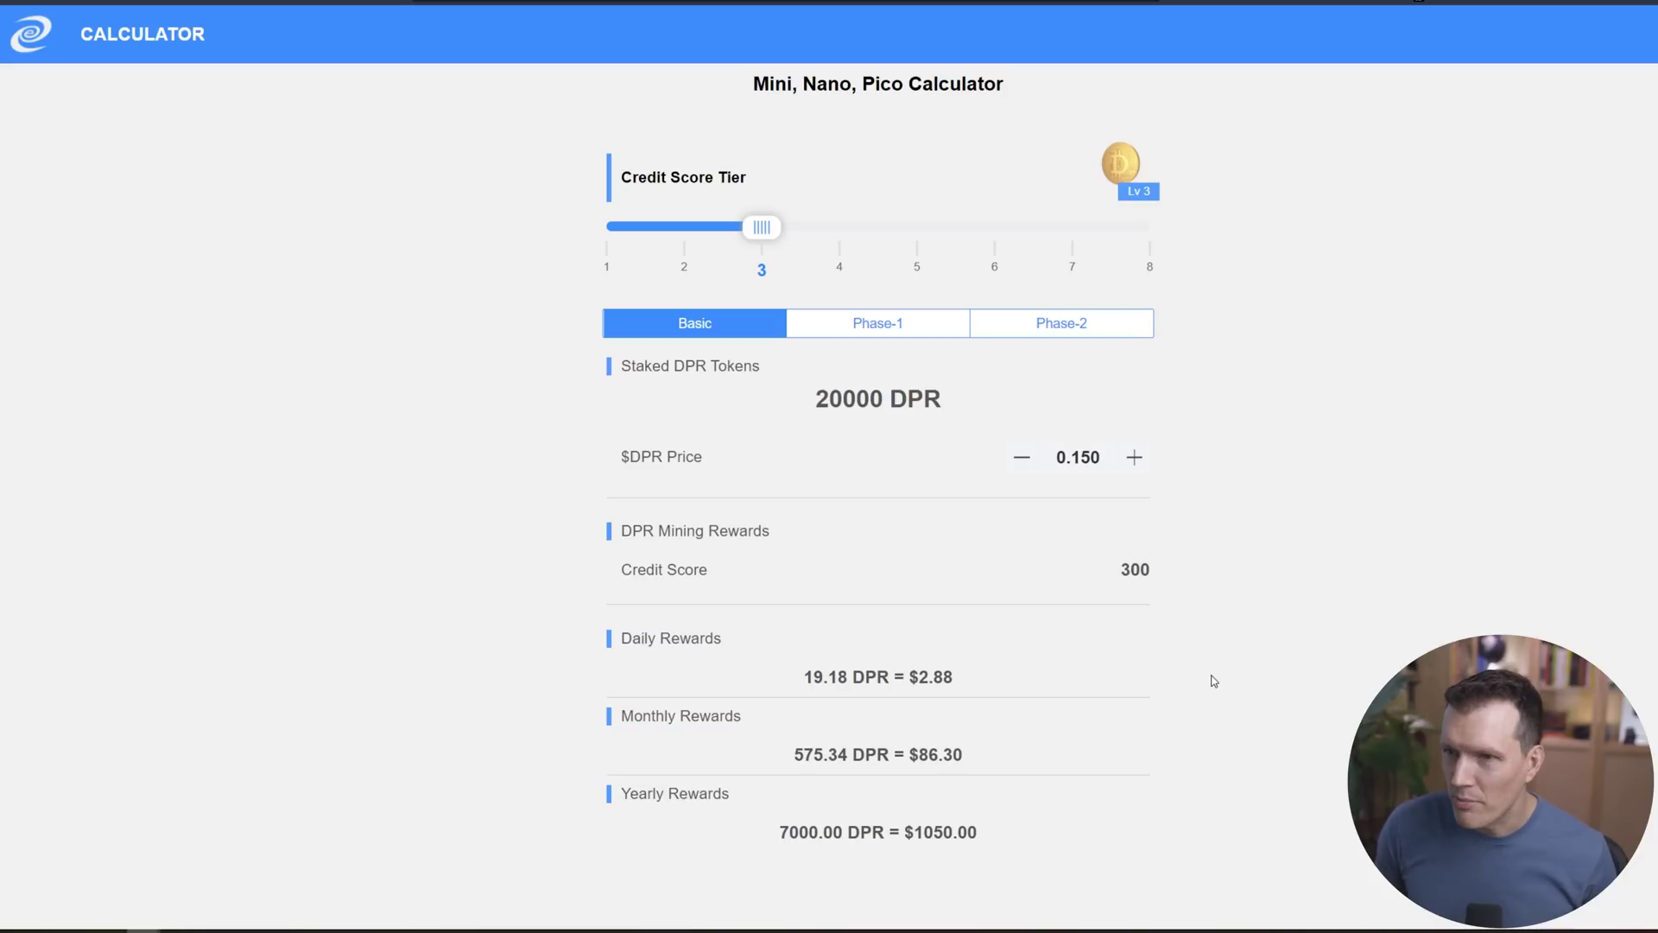
pyautogui.moveTo(772, 241); pyautogui.dragTo(1148, 230)
pyautogui.moveTo(850, 398); pyautogui.dragTo(807, 416)
pyautogui.click(1392, 403)
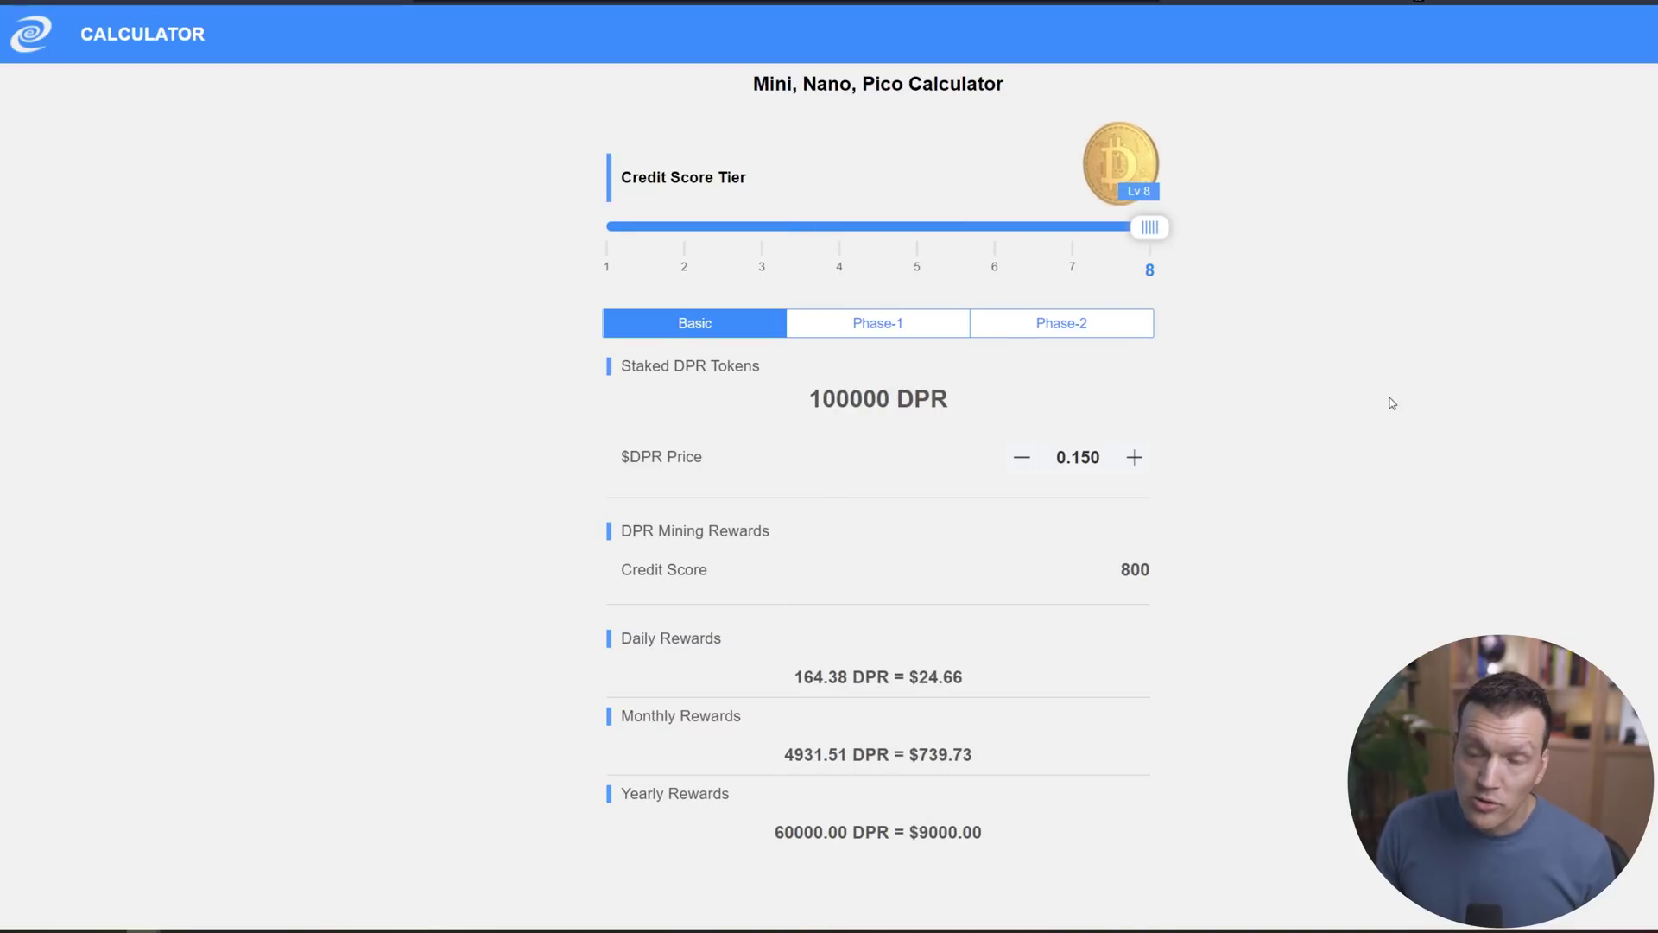
pyautogui.moveTo(920, 677); pyautogui.dragTo(963, 678)
pyautogui.click(1349, 637)
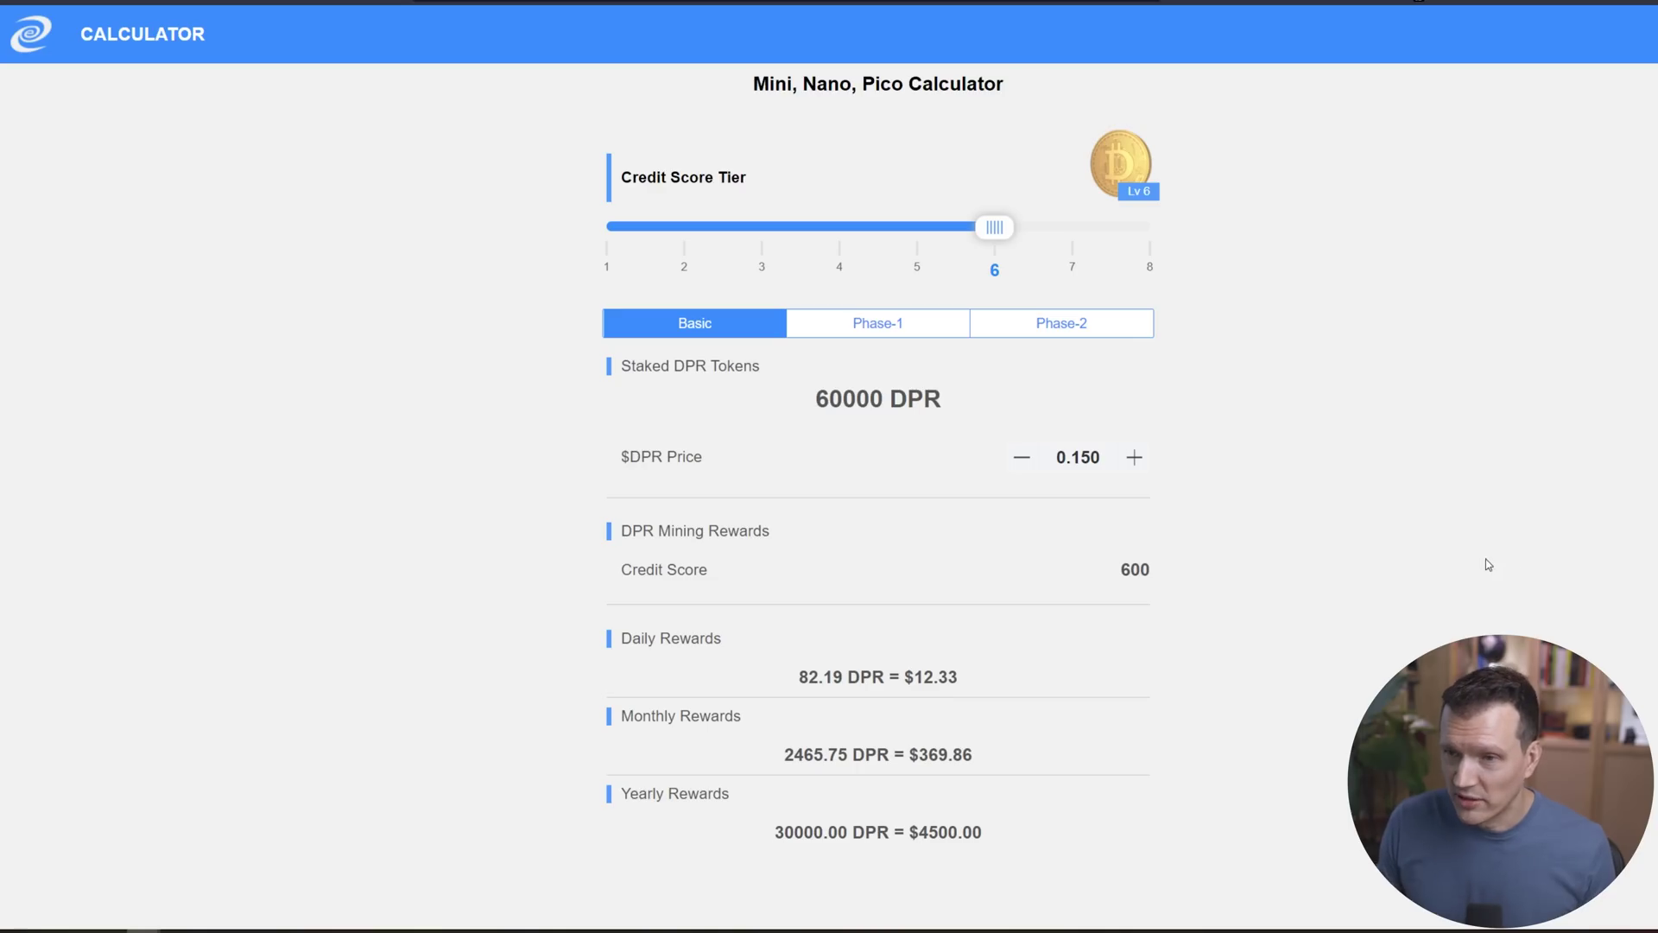
# Set the credit score tier to 1 and compute 1.65 × 82 × 12 in the Windows Calculator
pyautogui.moveTo(998, 239); pyautogui.dragTo(606, 227)
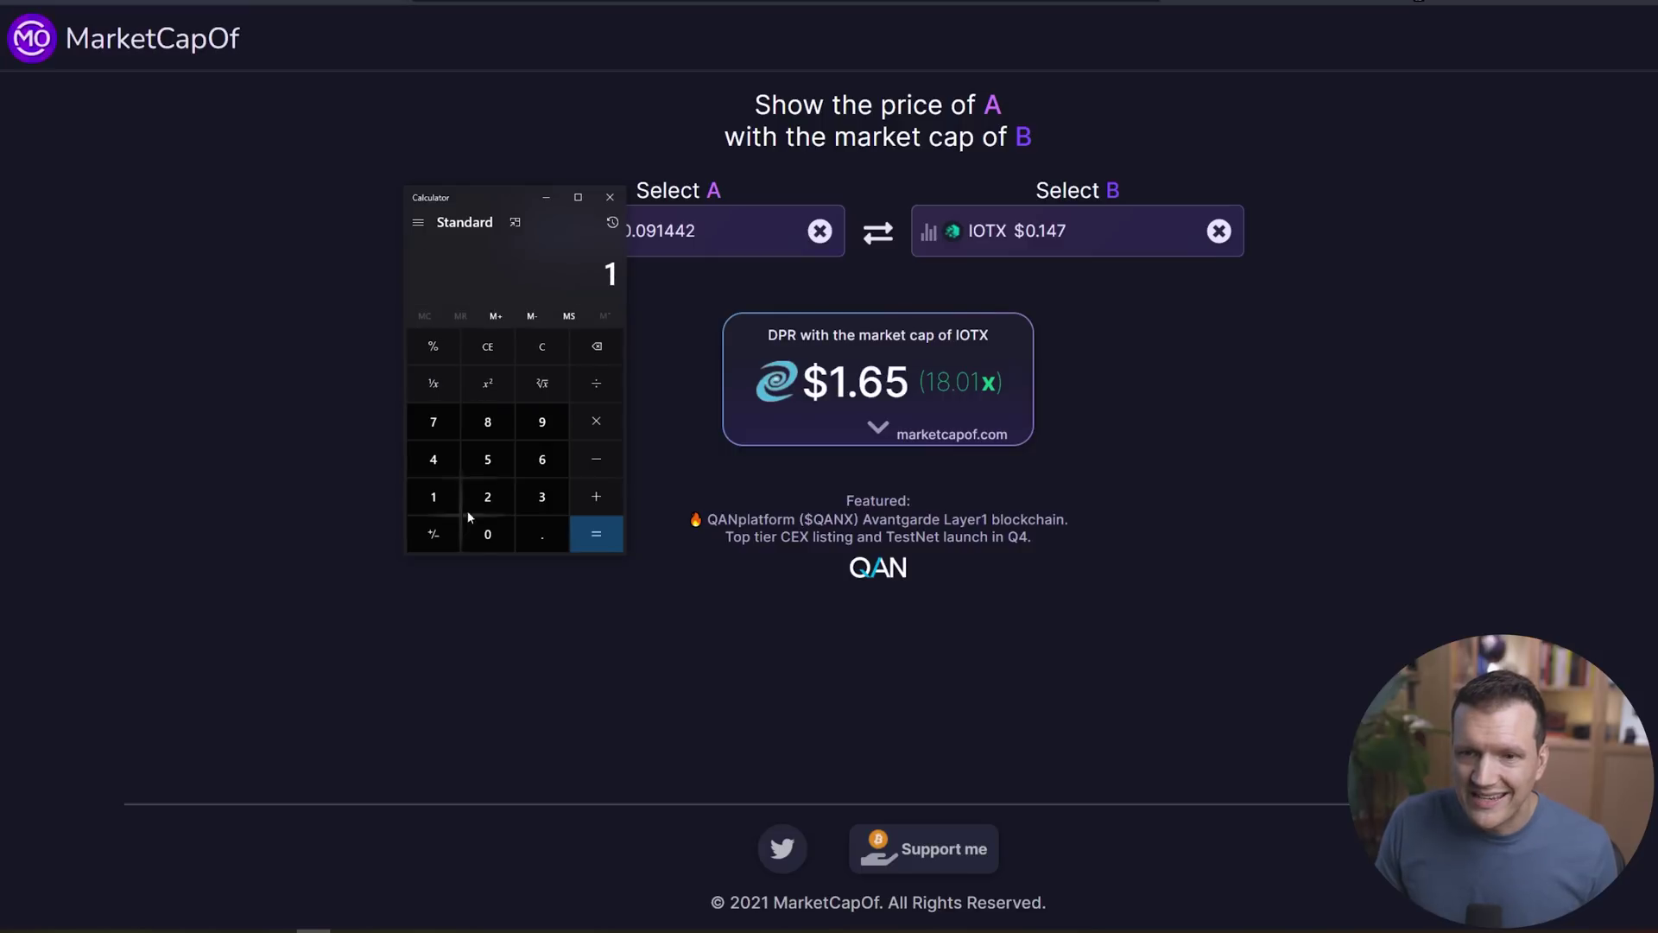
pyautogui.click(527, 534)
pyautogui.click(542, 458)
pyautogui.click(488, 458)
pyautogui.click(604, 431)
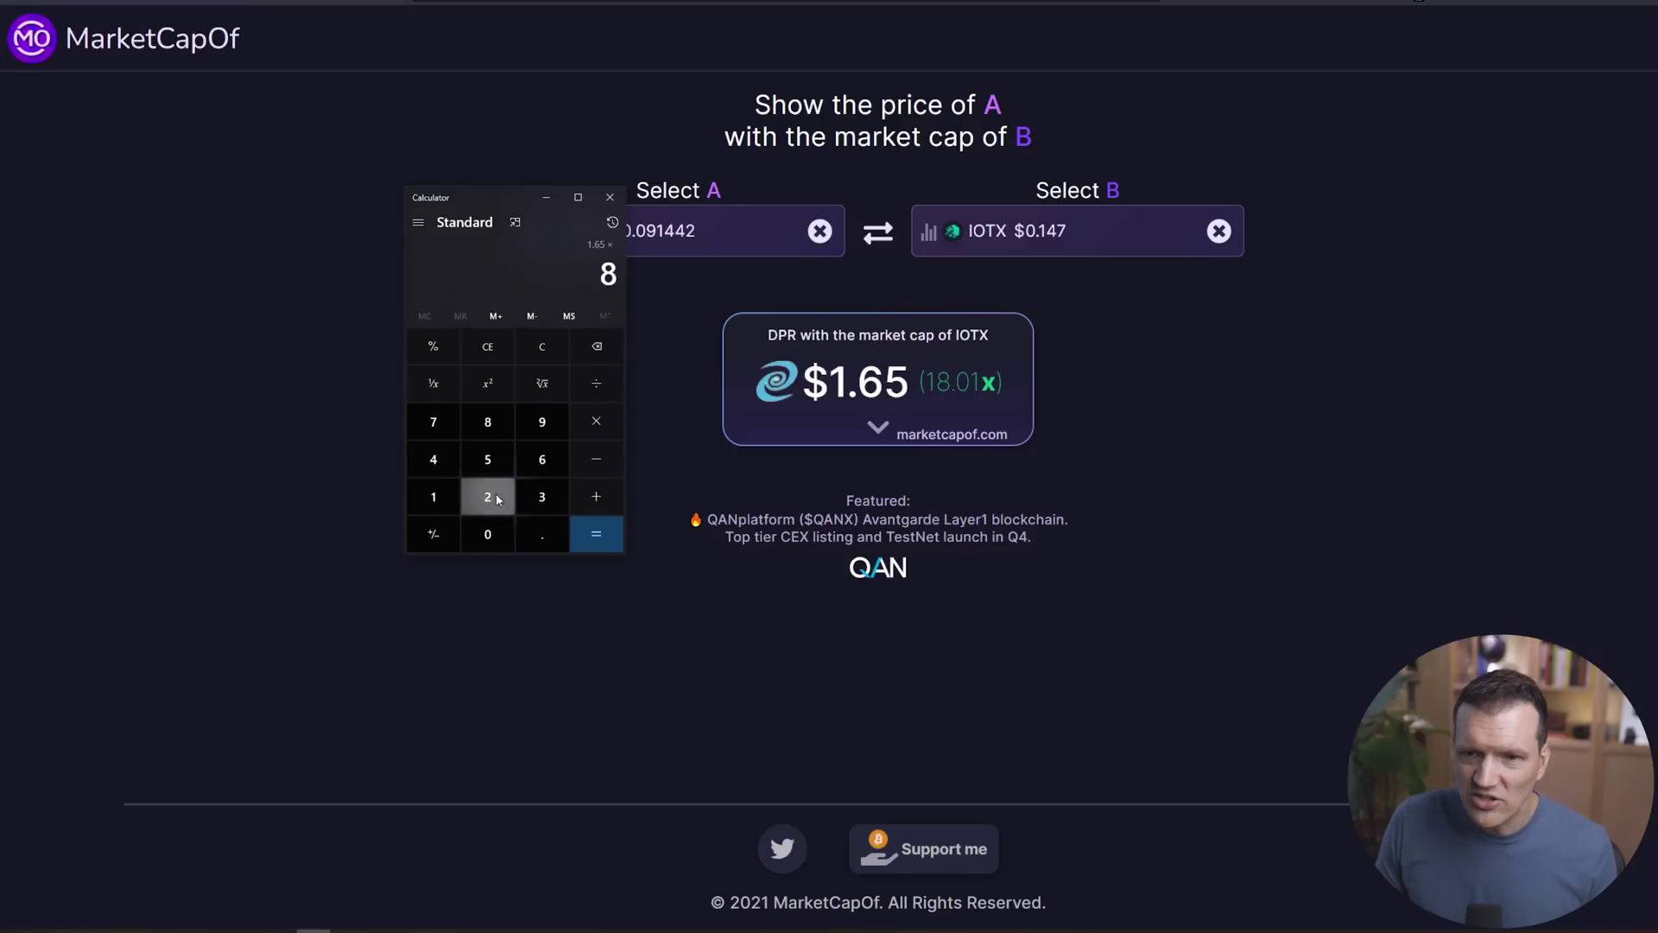
pyautogui.click(596, 423)
pyautogui.click(433, 497)
pyautogui.click(487, 497)
pyautogui.press('Return')
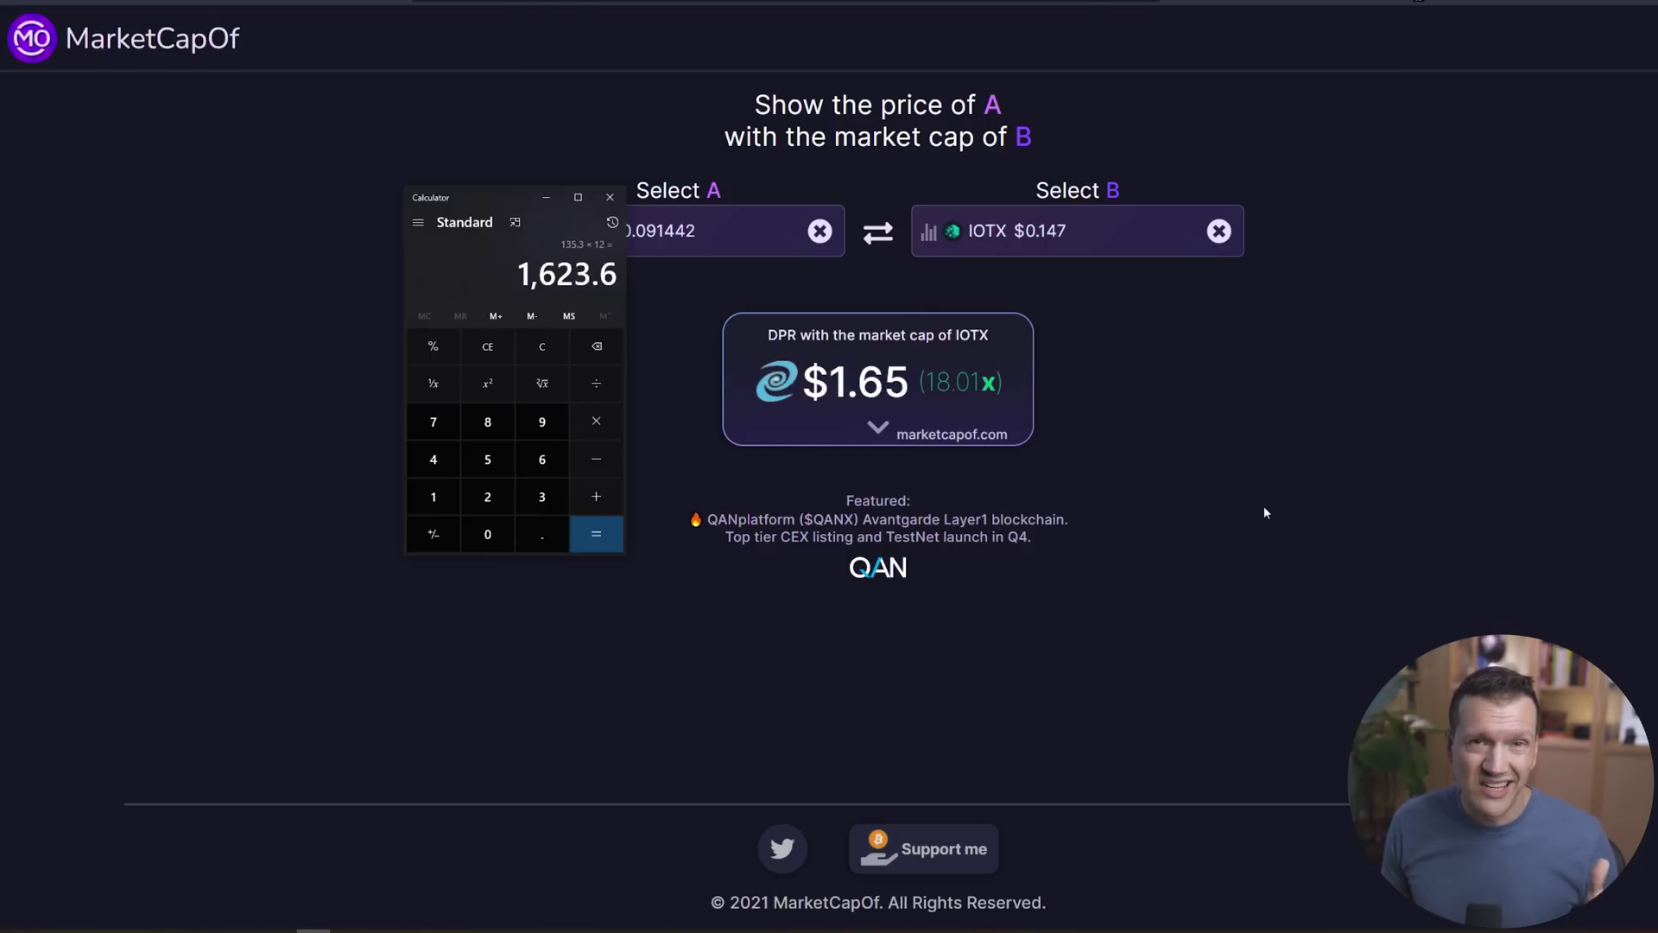
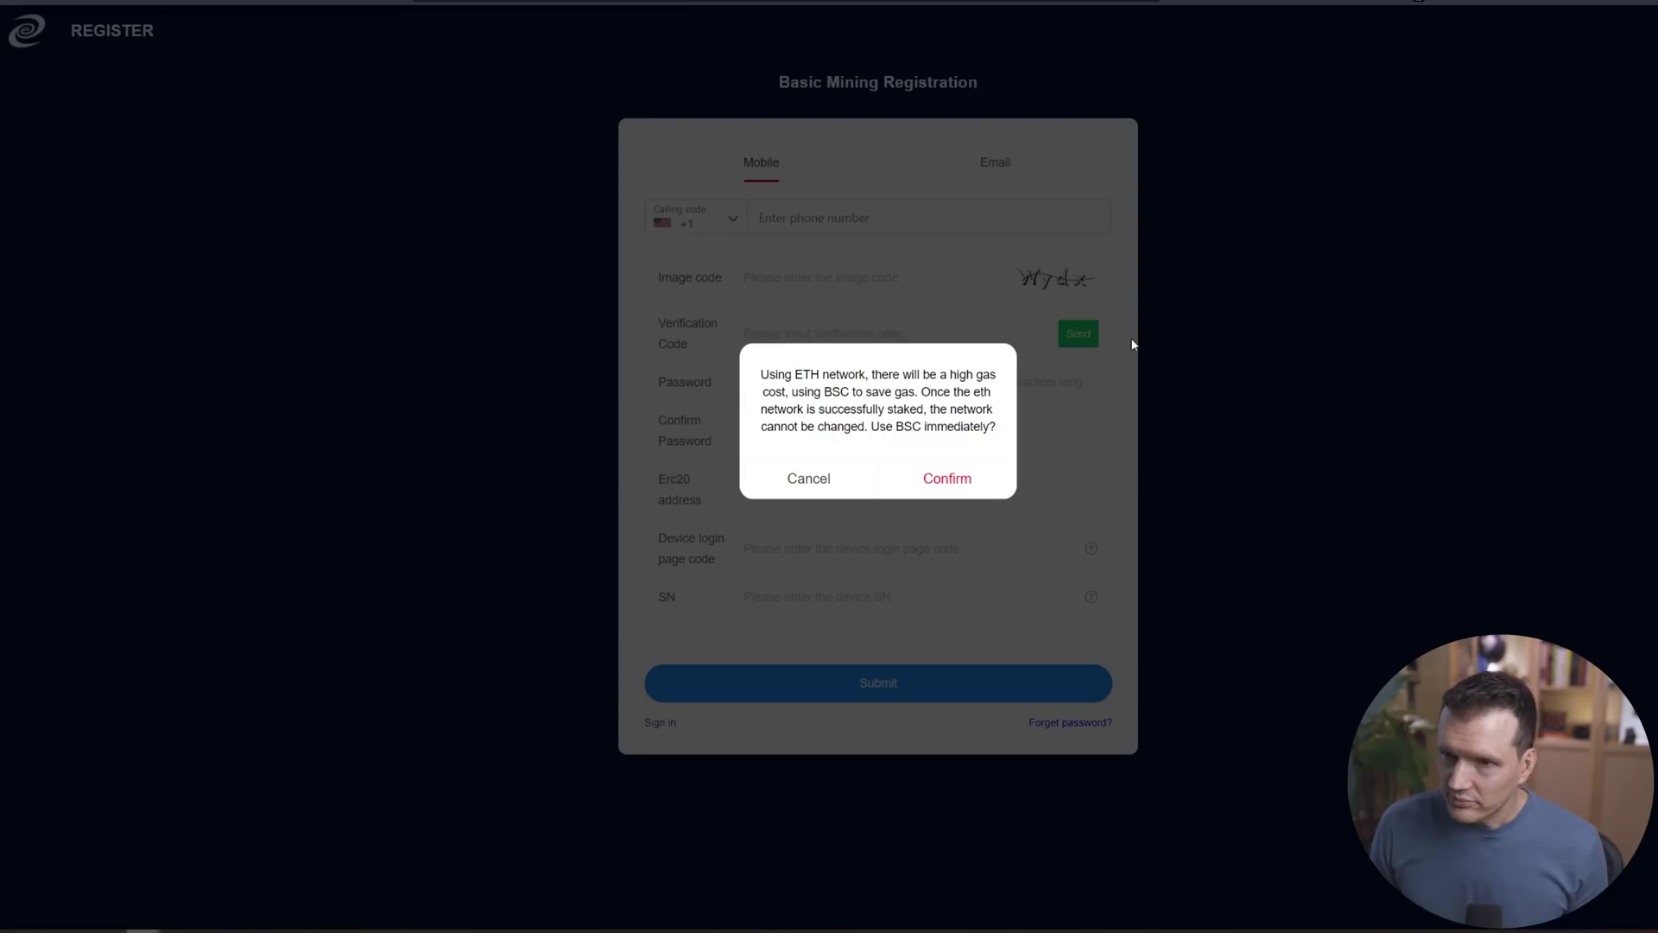
# Accept using BSC for the Basic Mining Registration and locate the form's device login page code entry
pyautogui.click(942, 488)
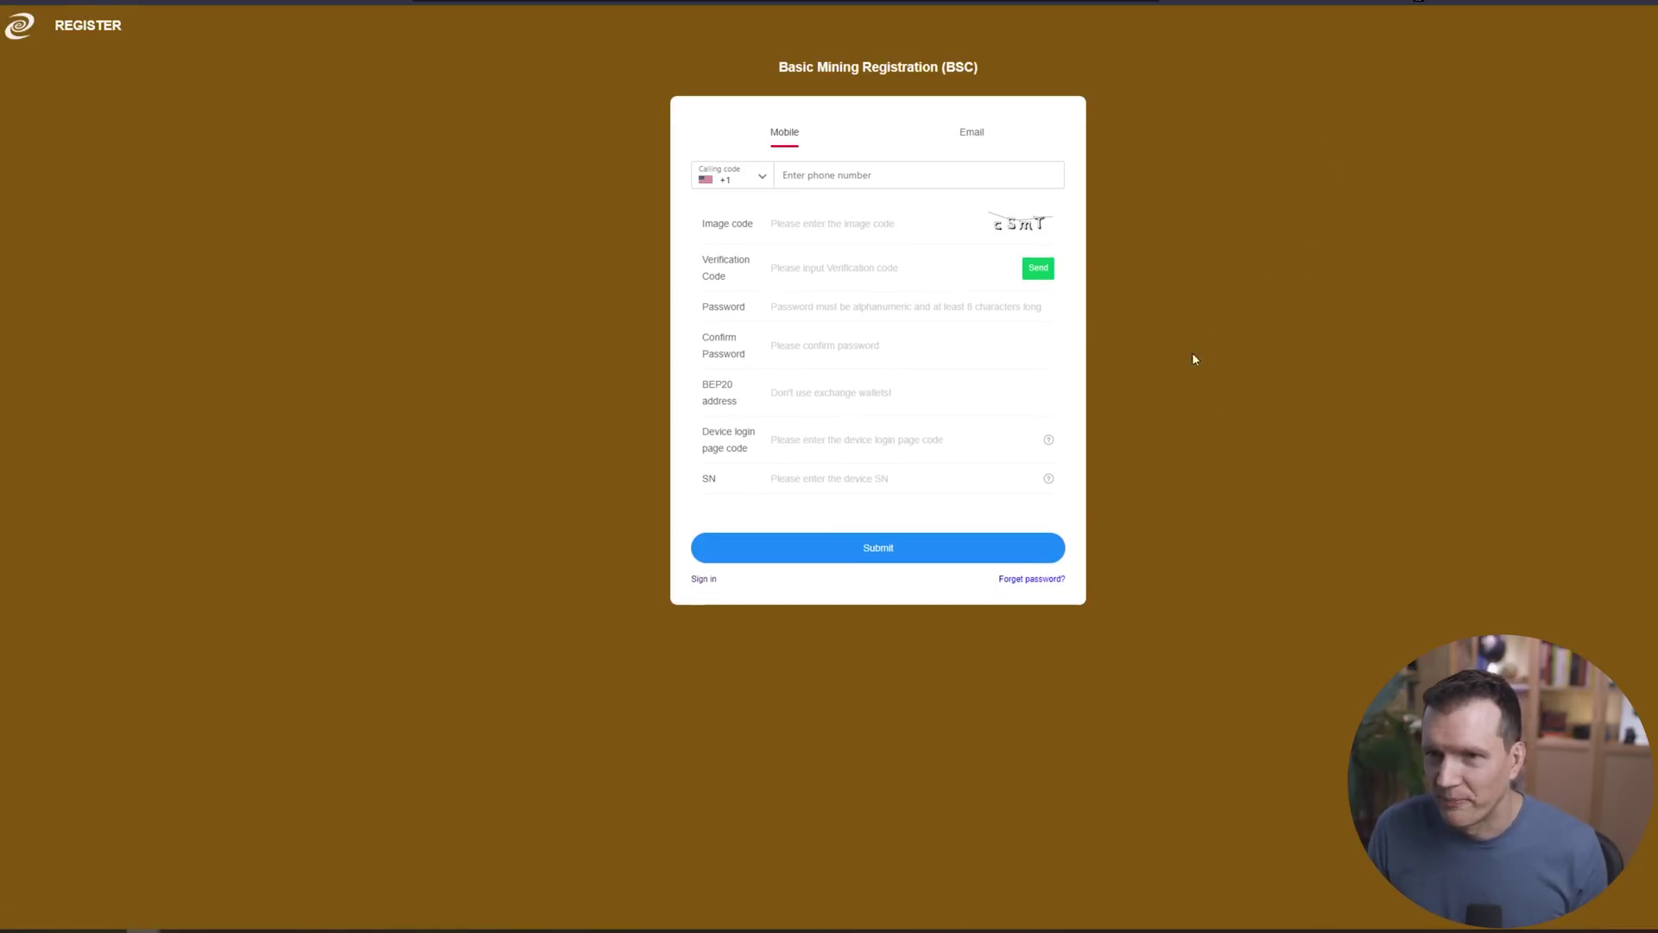
pyautogui.hotkey('ctrl', '+')
pyautogui.hotkey('ctrl', '+')
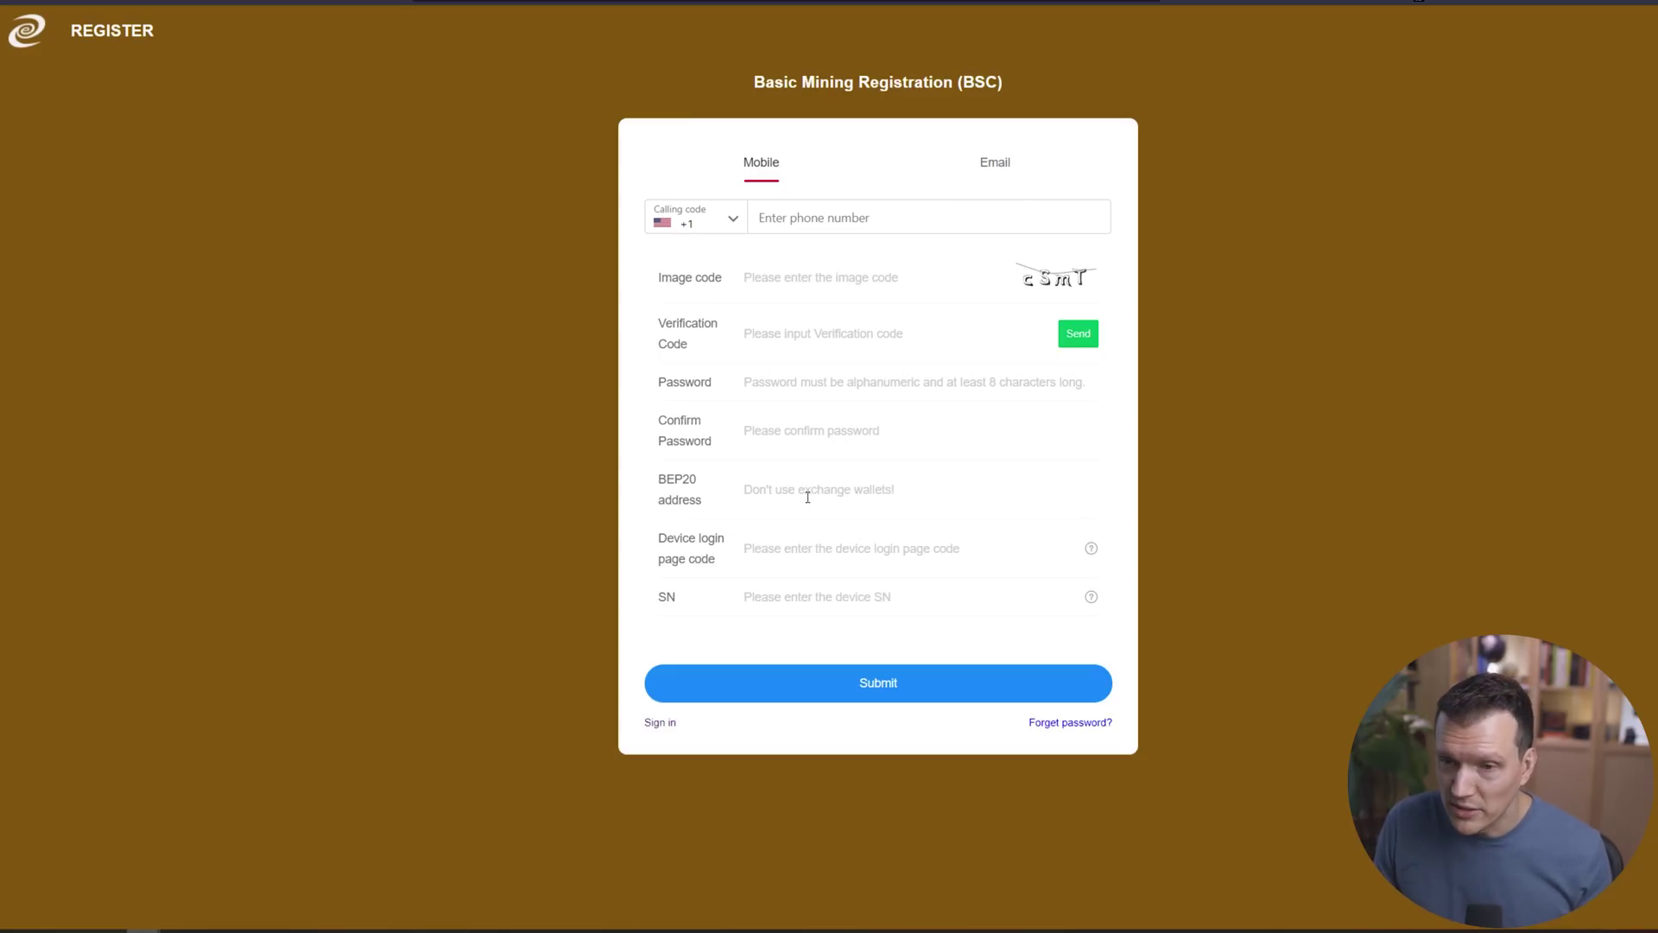
pyautogui.moveTo(660, 540); pyautogui.dragTo(714, 557)
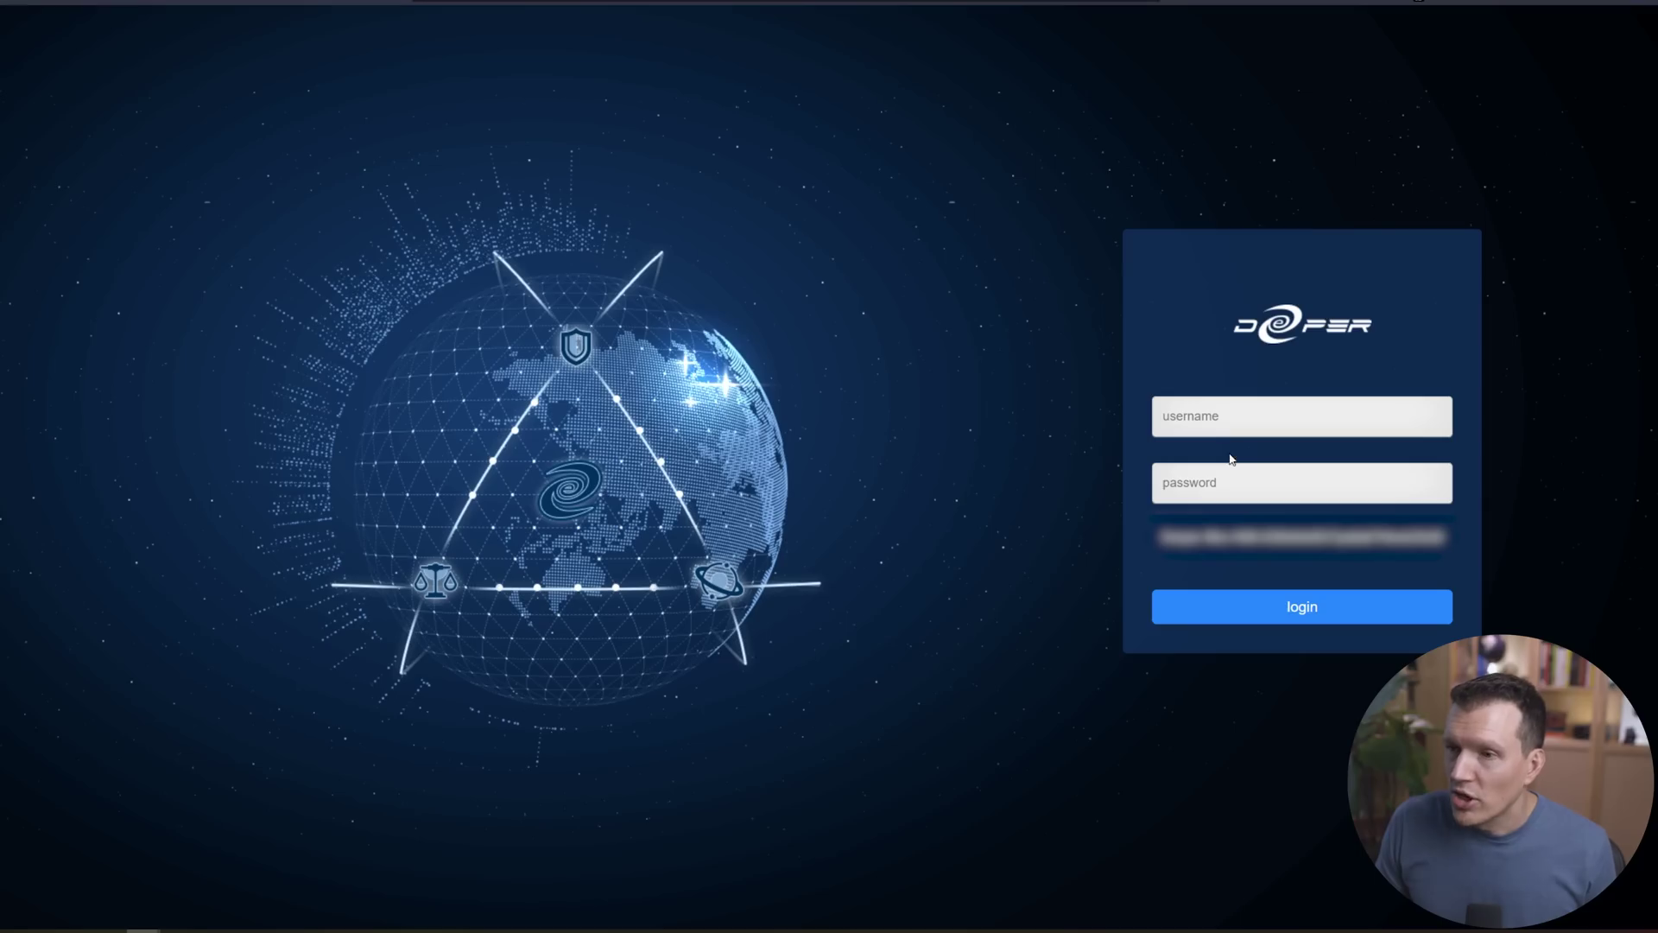
# Log in to the Deeper device as admin, filling in the username and password from the saved Deeper Connect login
pyautogui.click(1223, 417)
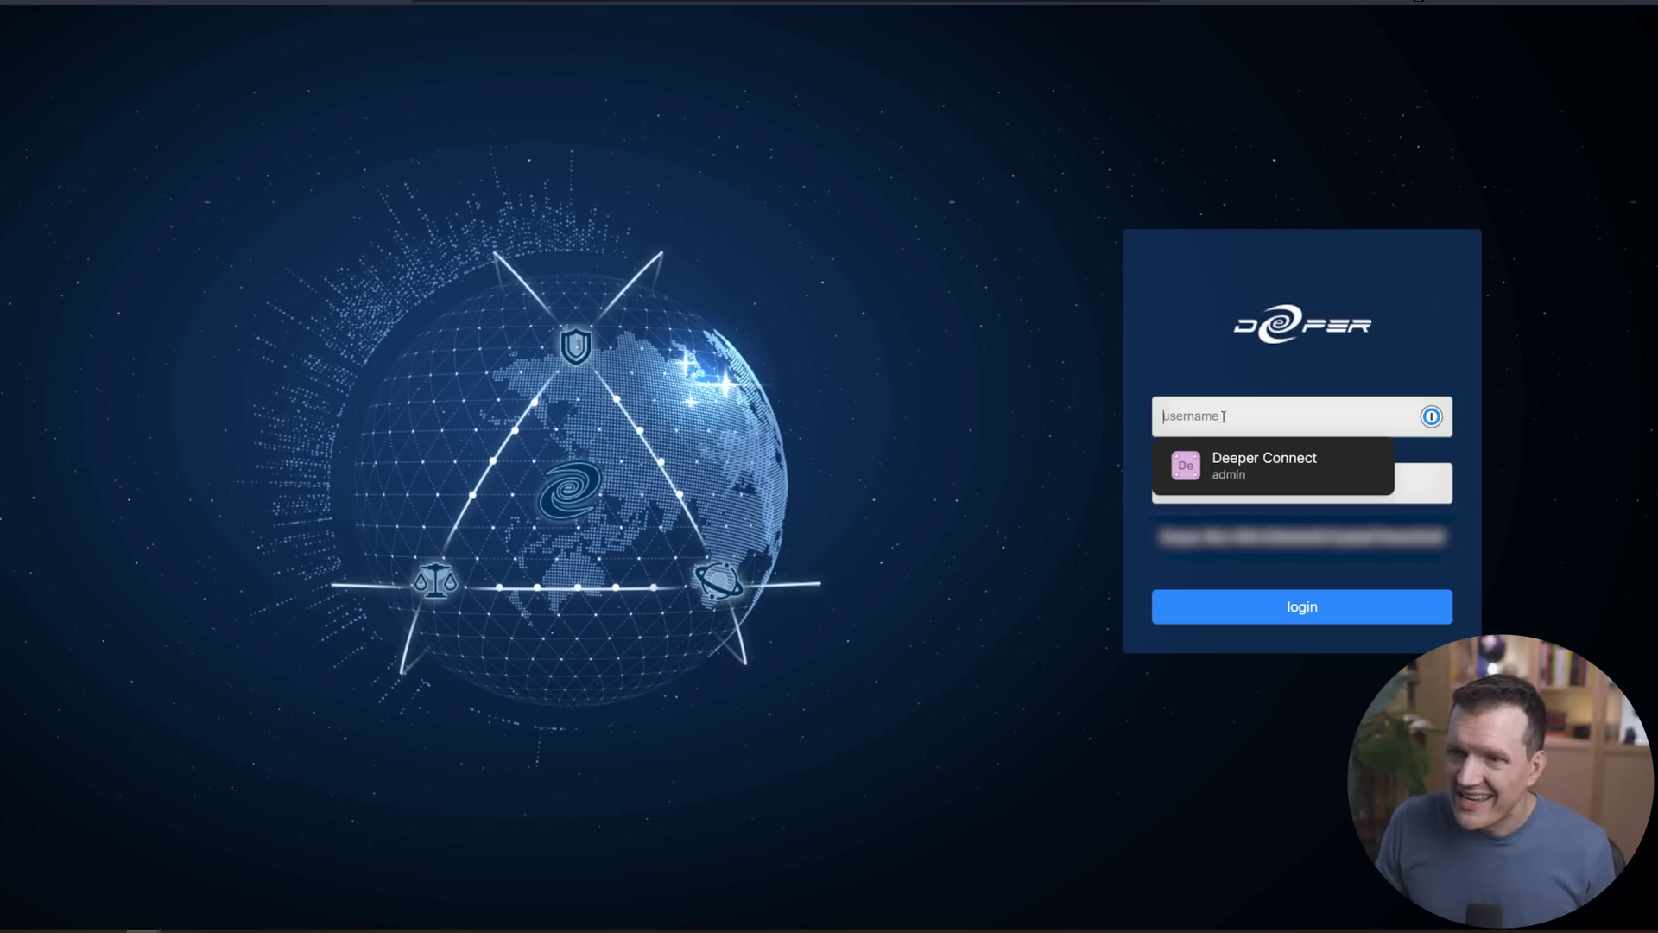
pyautogui.click(1241, 460)
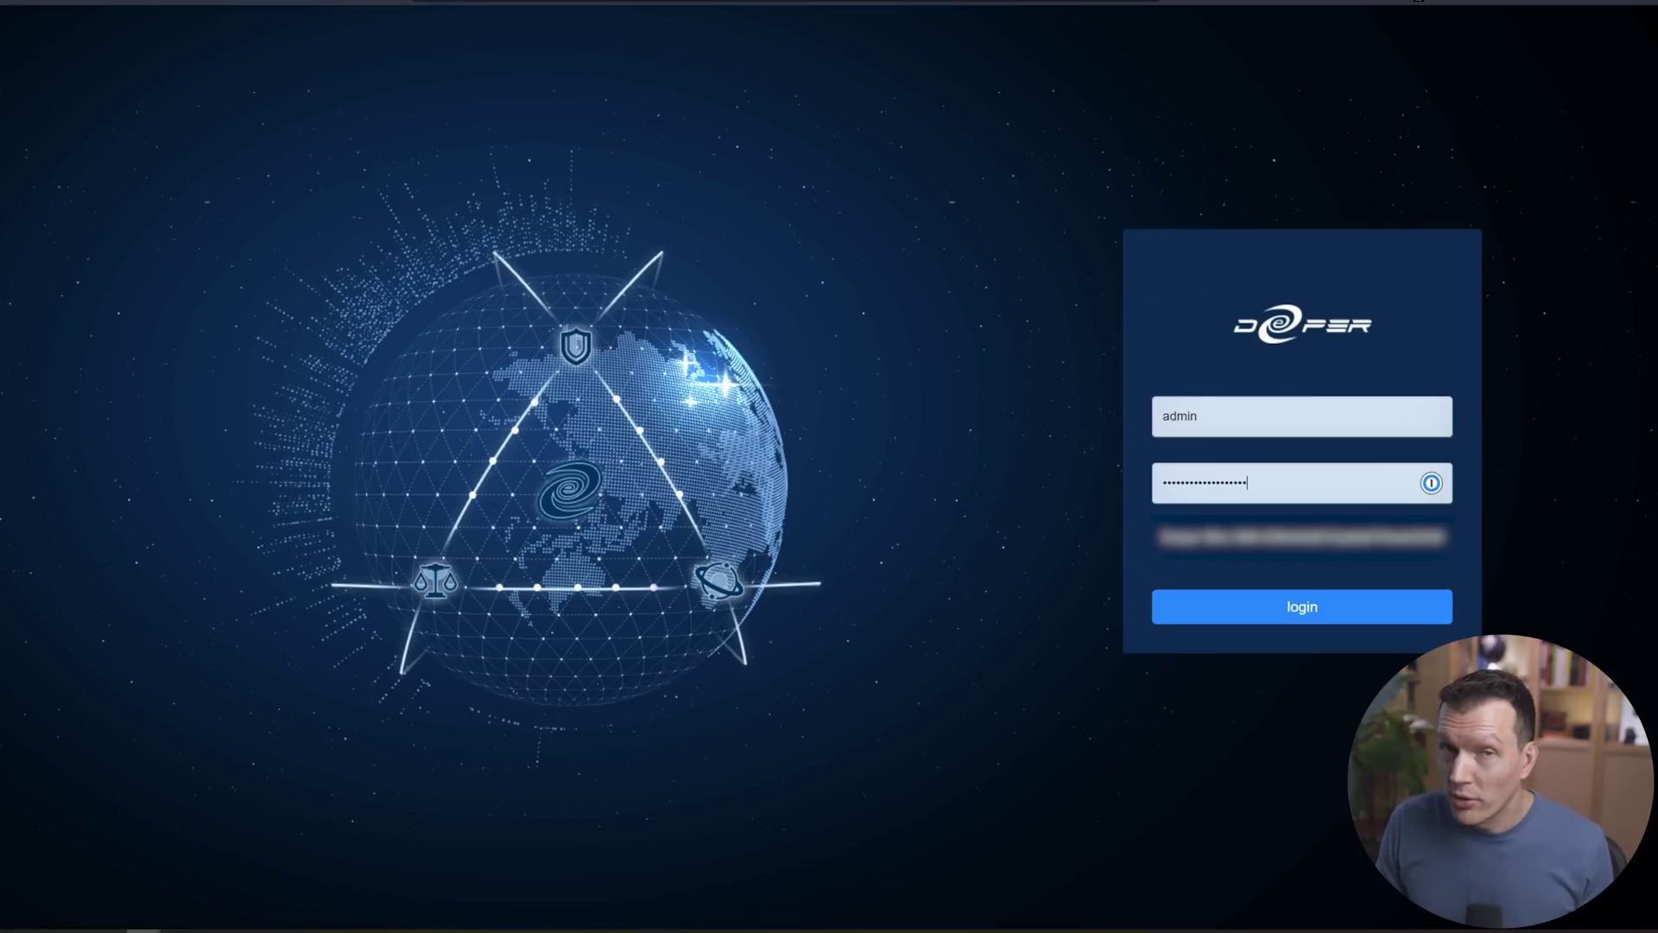
pyautogui.click(1303, 609)
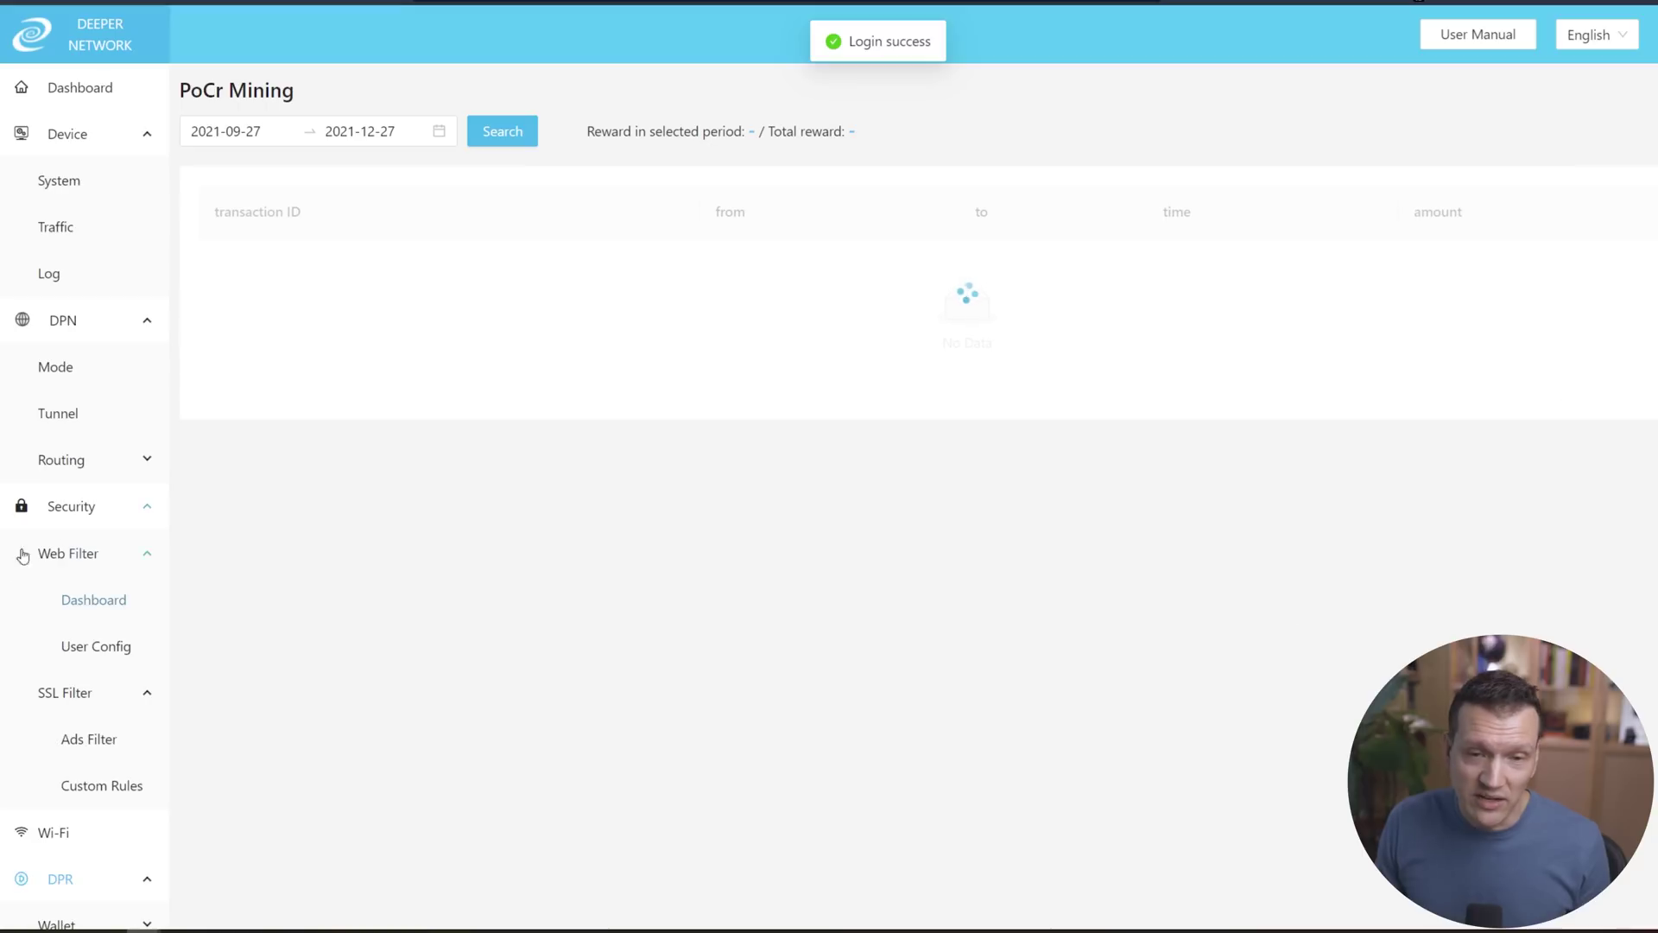
# Open the administration password page and the device's System page, and check the latest firmware version and update status
pyautogui.scroll(-5, 35, 561)
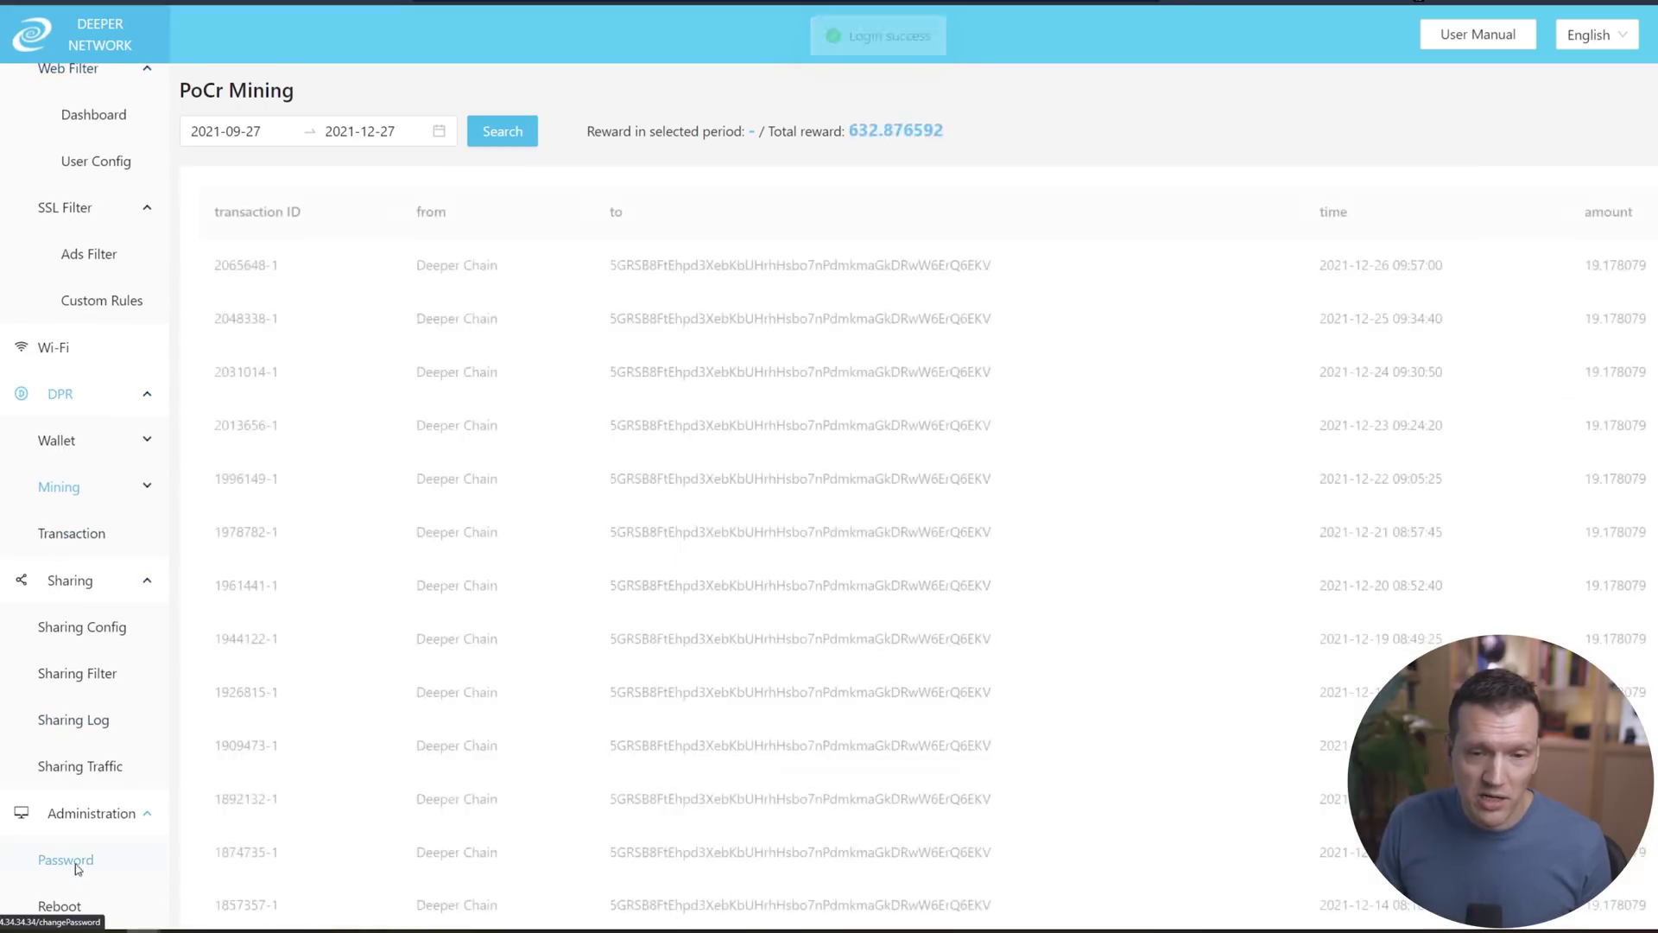
pyautogui.click(74, 861)
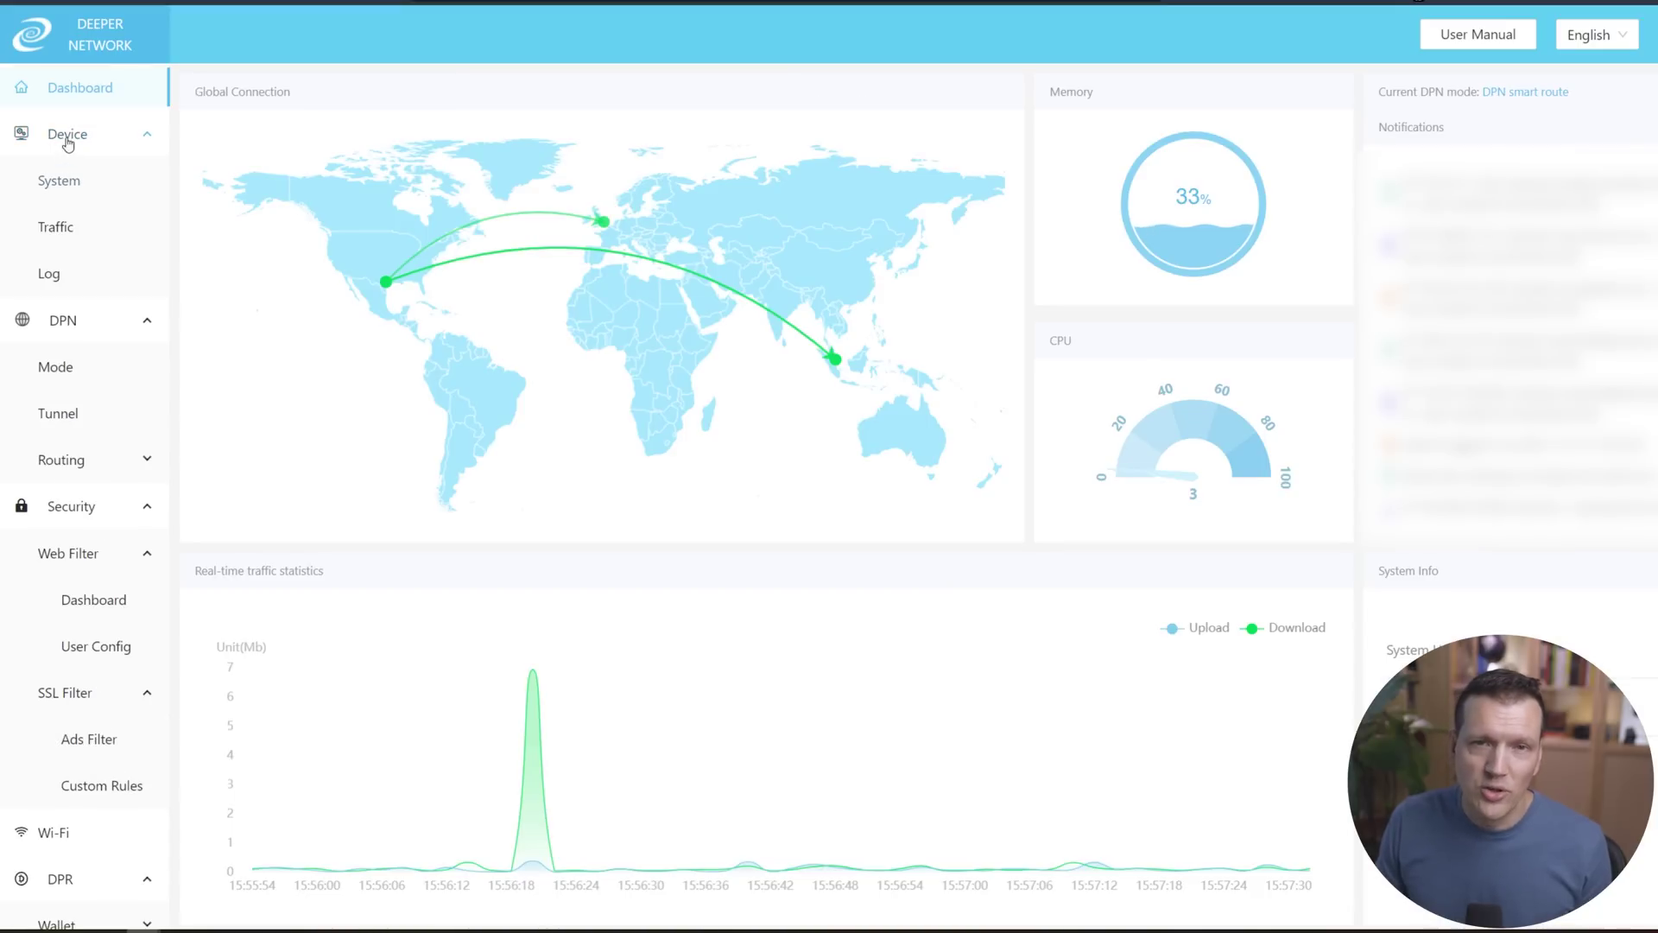
pyautogui.click(59, 181)
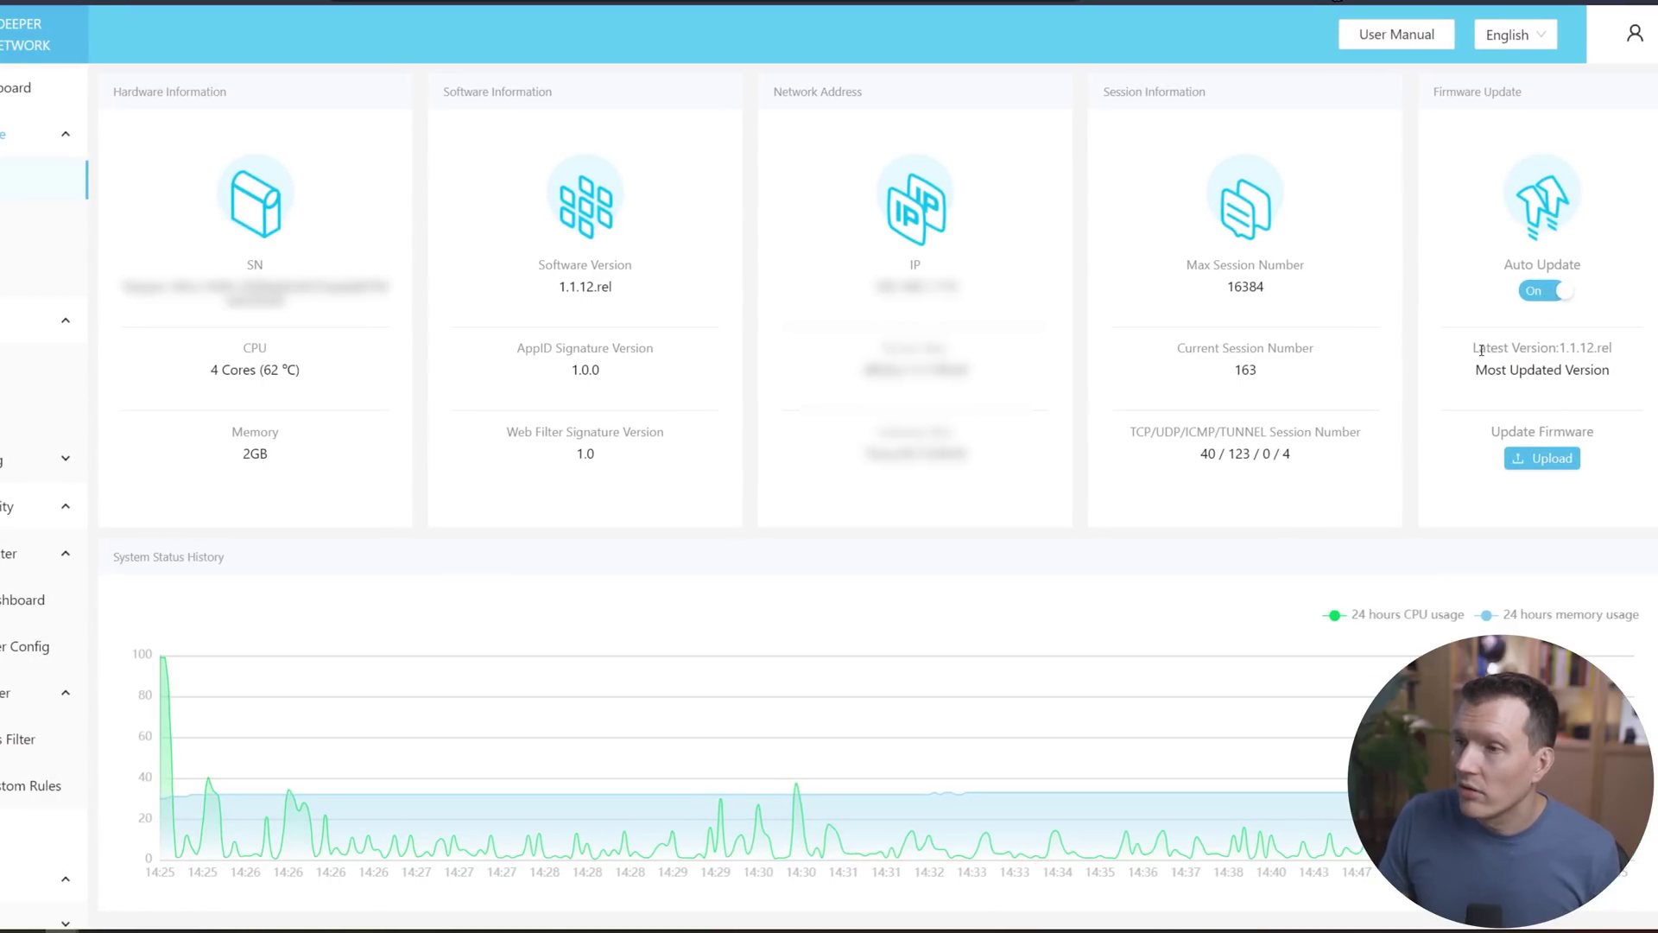
pyautogui.moveTo(1481, 350); pyautogui.dragTo(1623, 378)
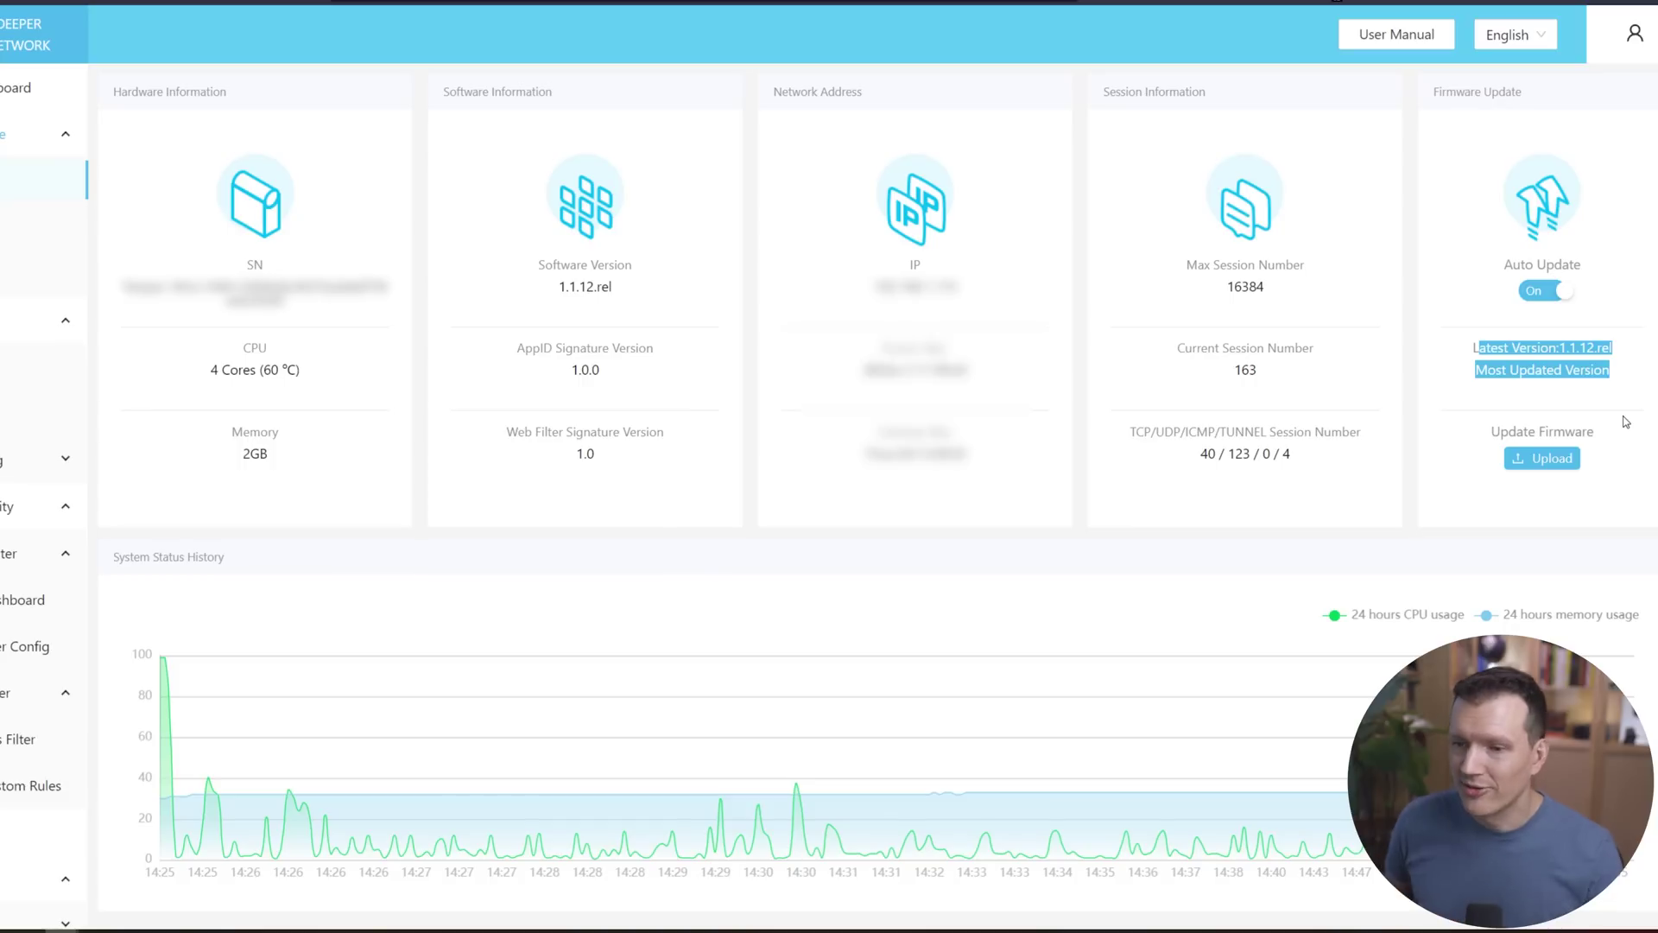
pyautogui.scroll(-5, 17, 505)
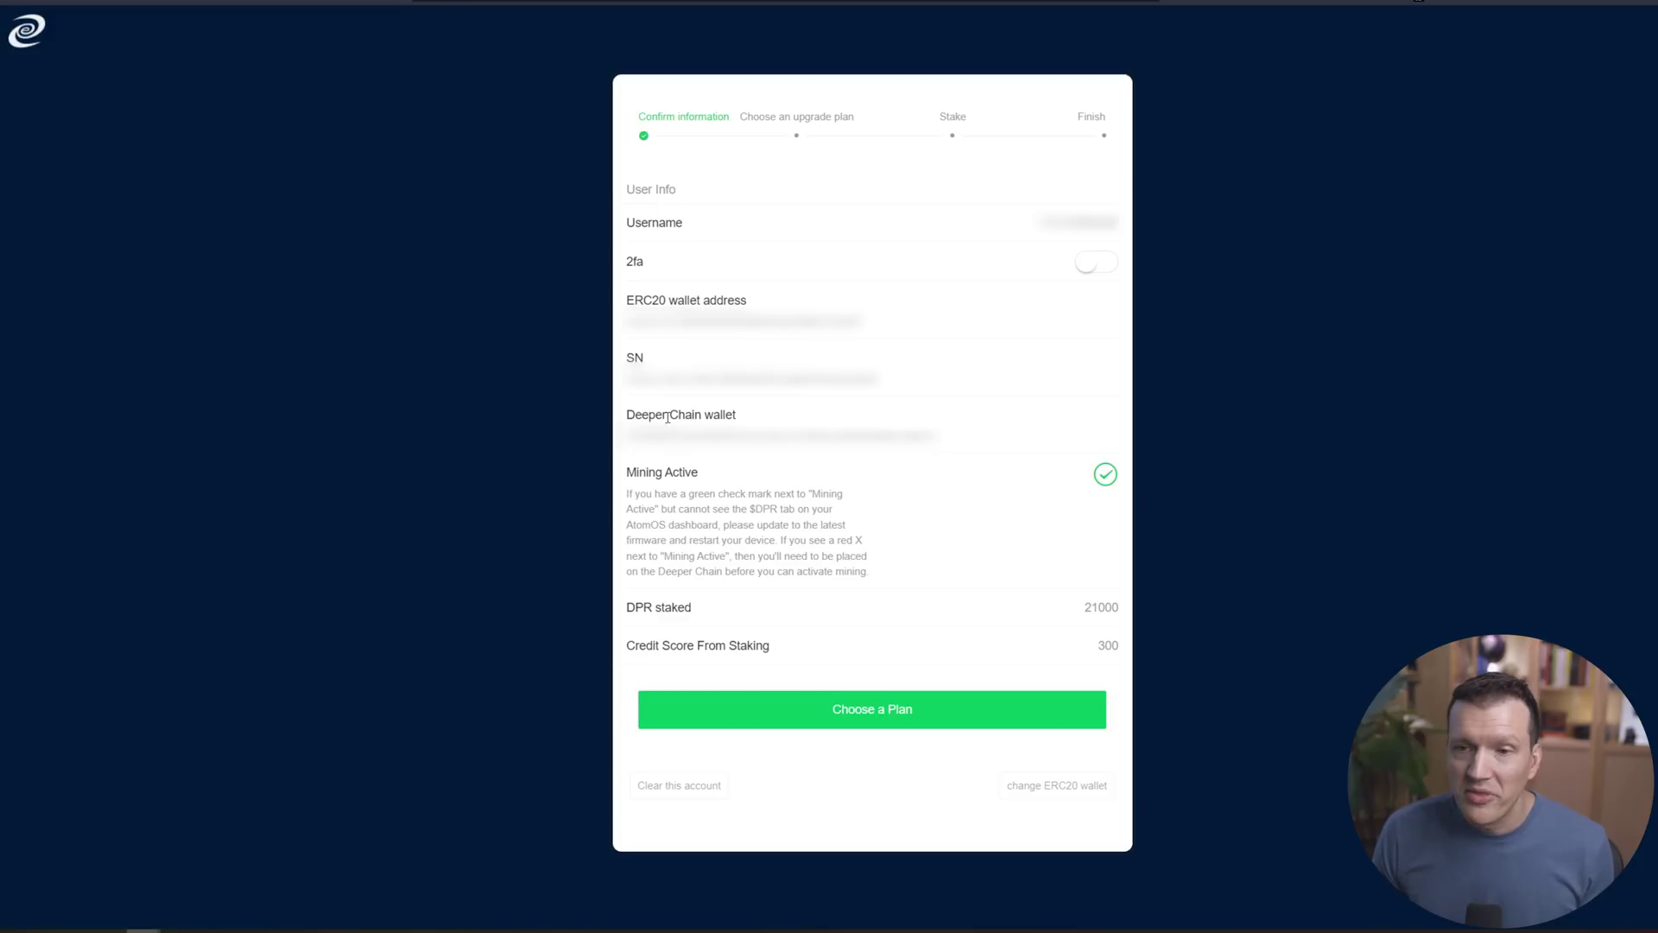
# Review the Deeper Chain wallet entry in the user info, choose the 600 credit score upgrade plan and proceed to staking
pyautogui.moveTo(631, 418); pyautogui.dragTo(805, 419)
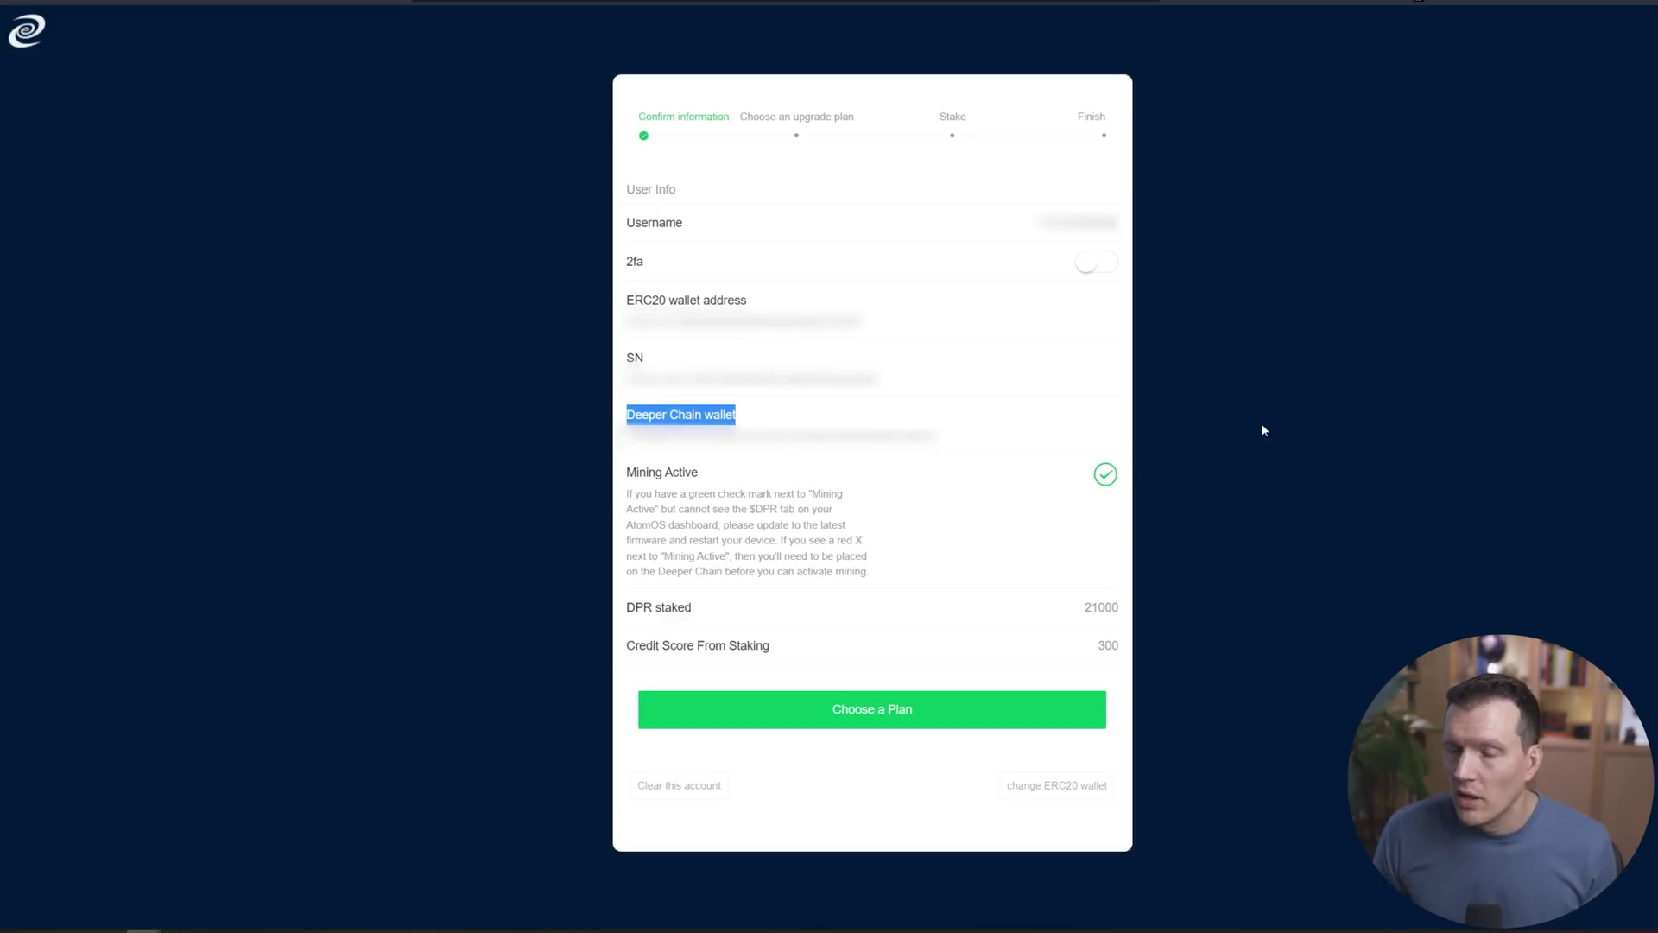
pyautogui.click(1257, 494)
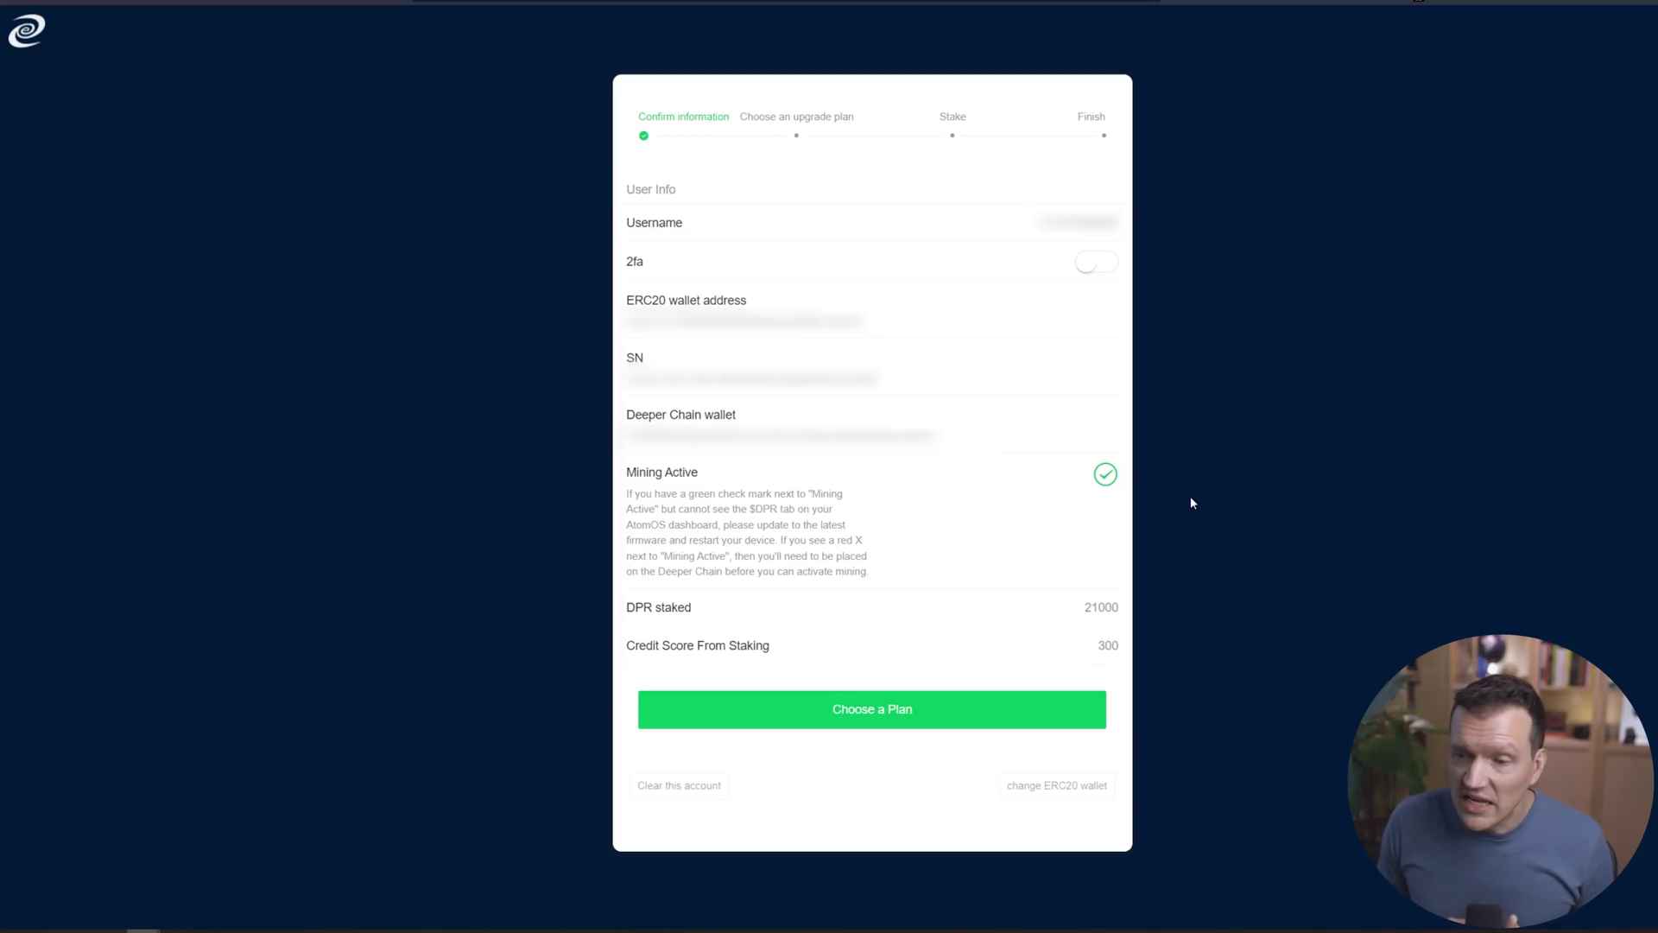
pyautogui.click(838, 713)
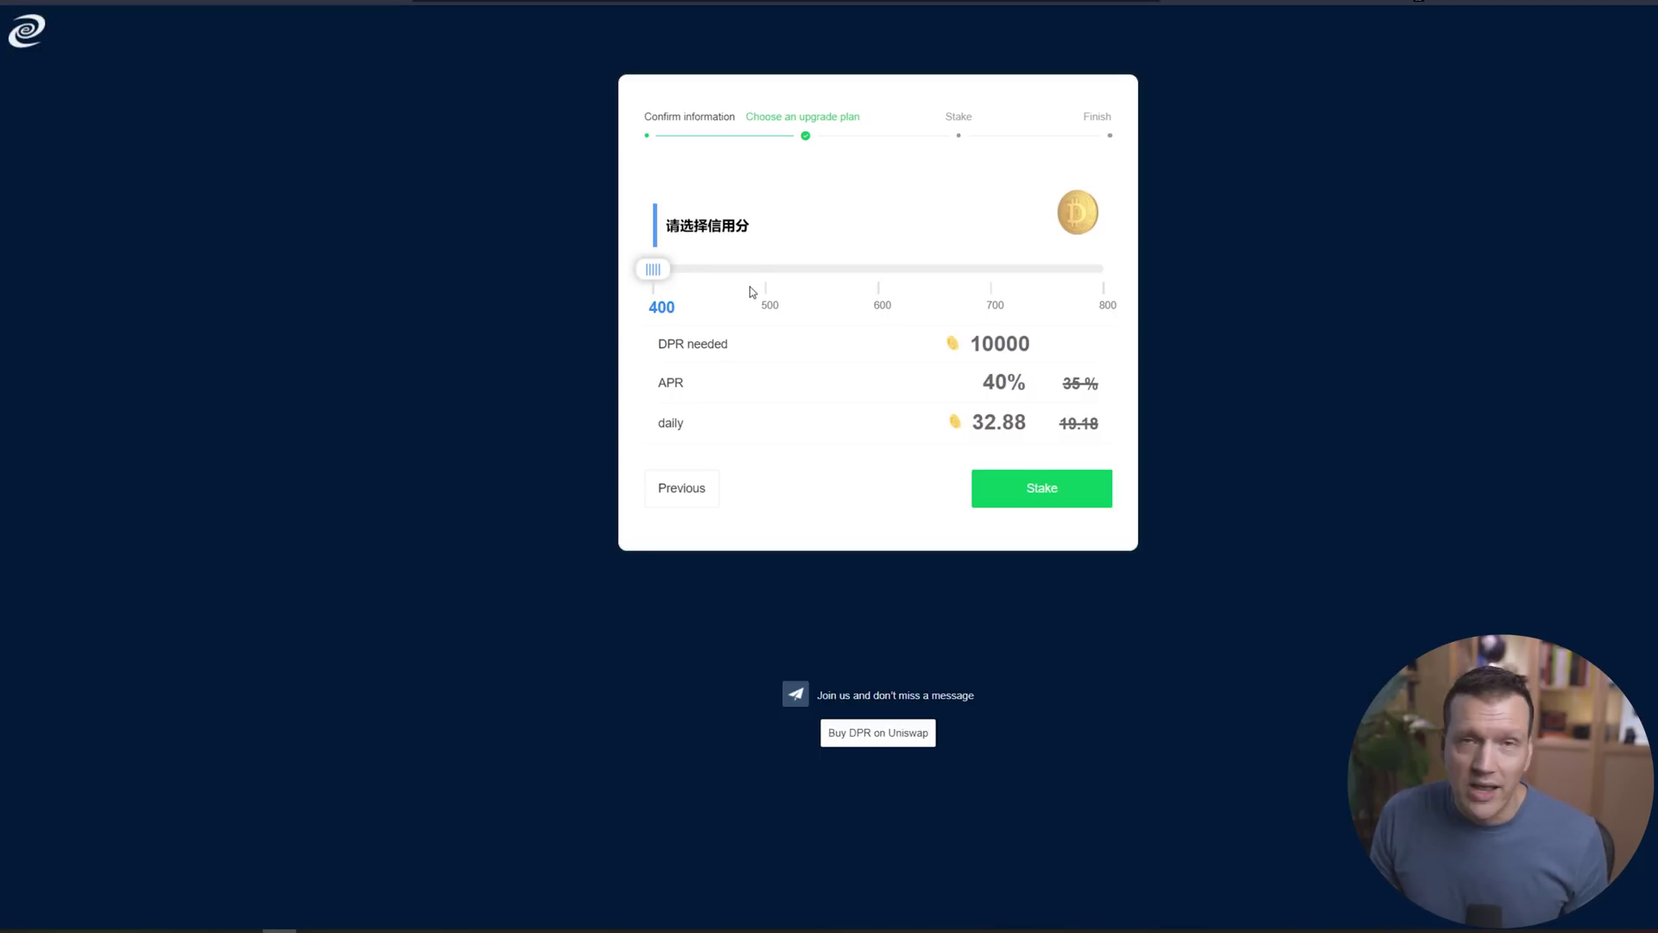
pyautogui.moveTo(655, 270); pyautogui.dragTo(870, 301)
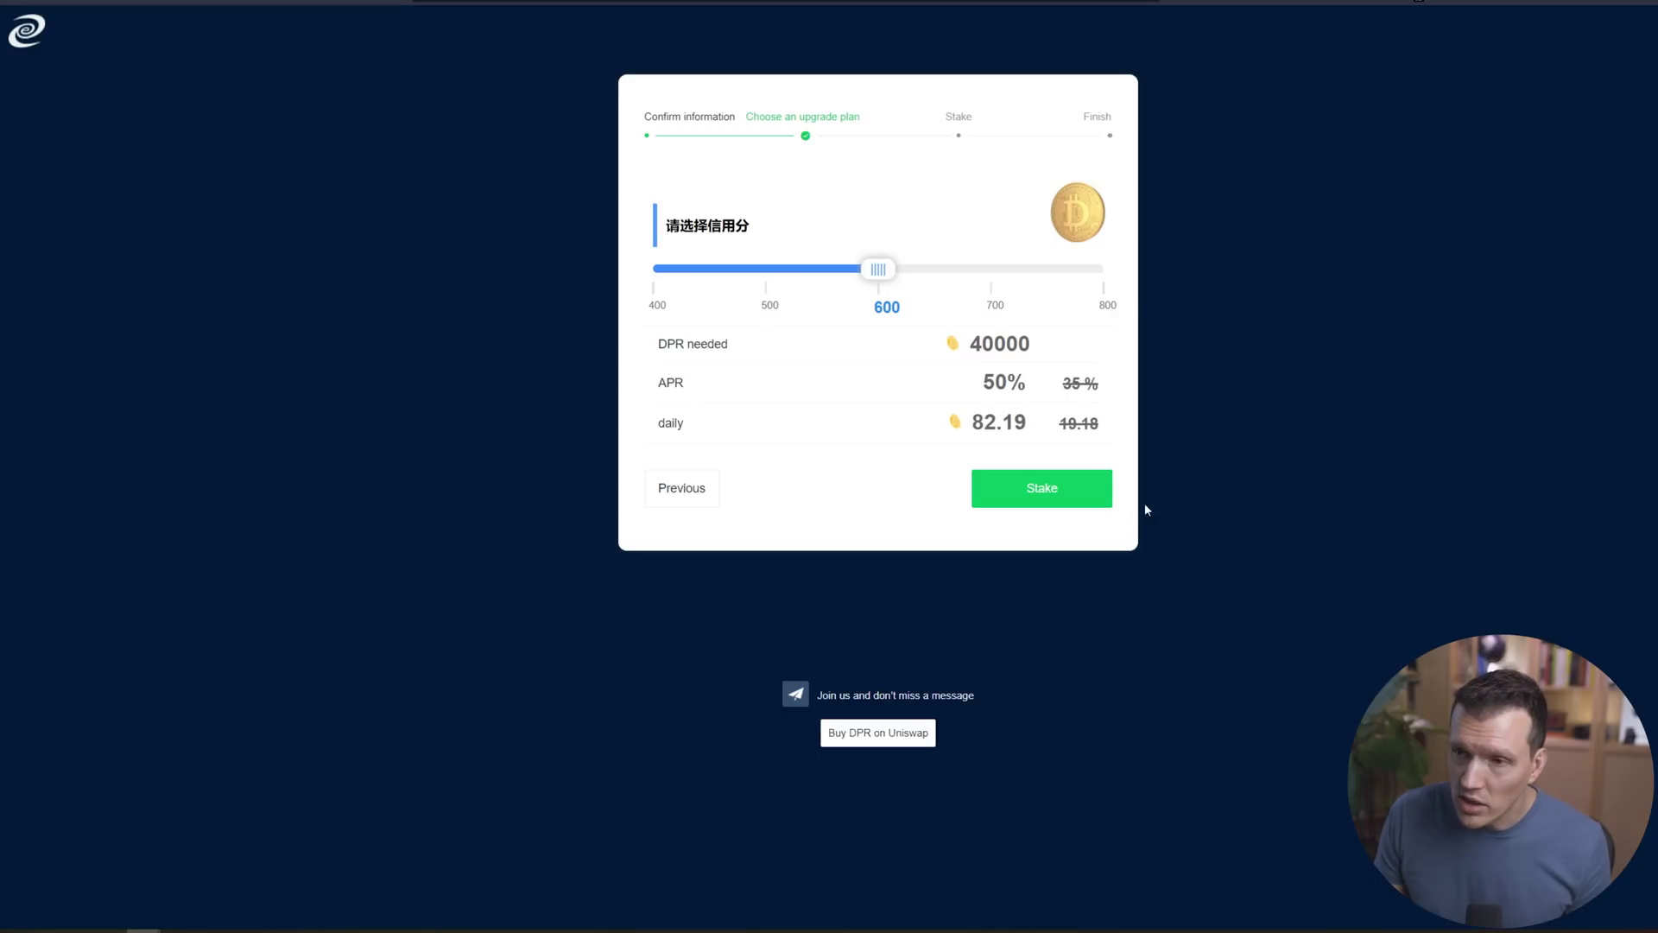
pyautogui.click(1055, 507)
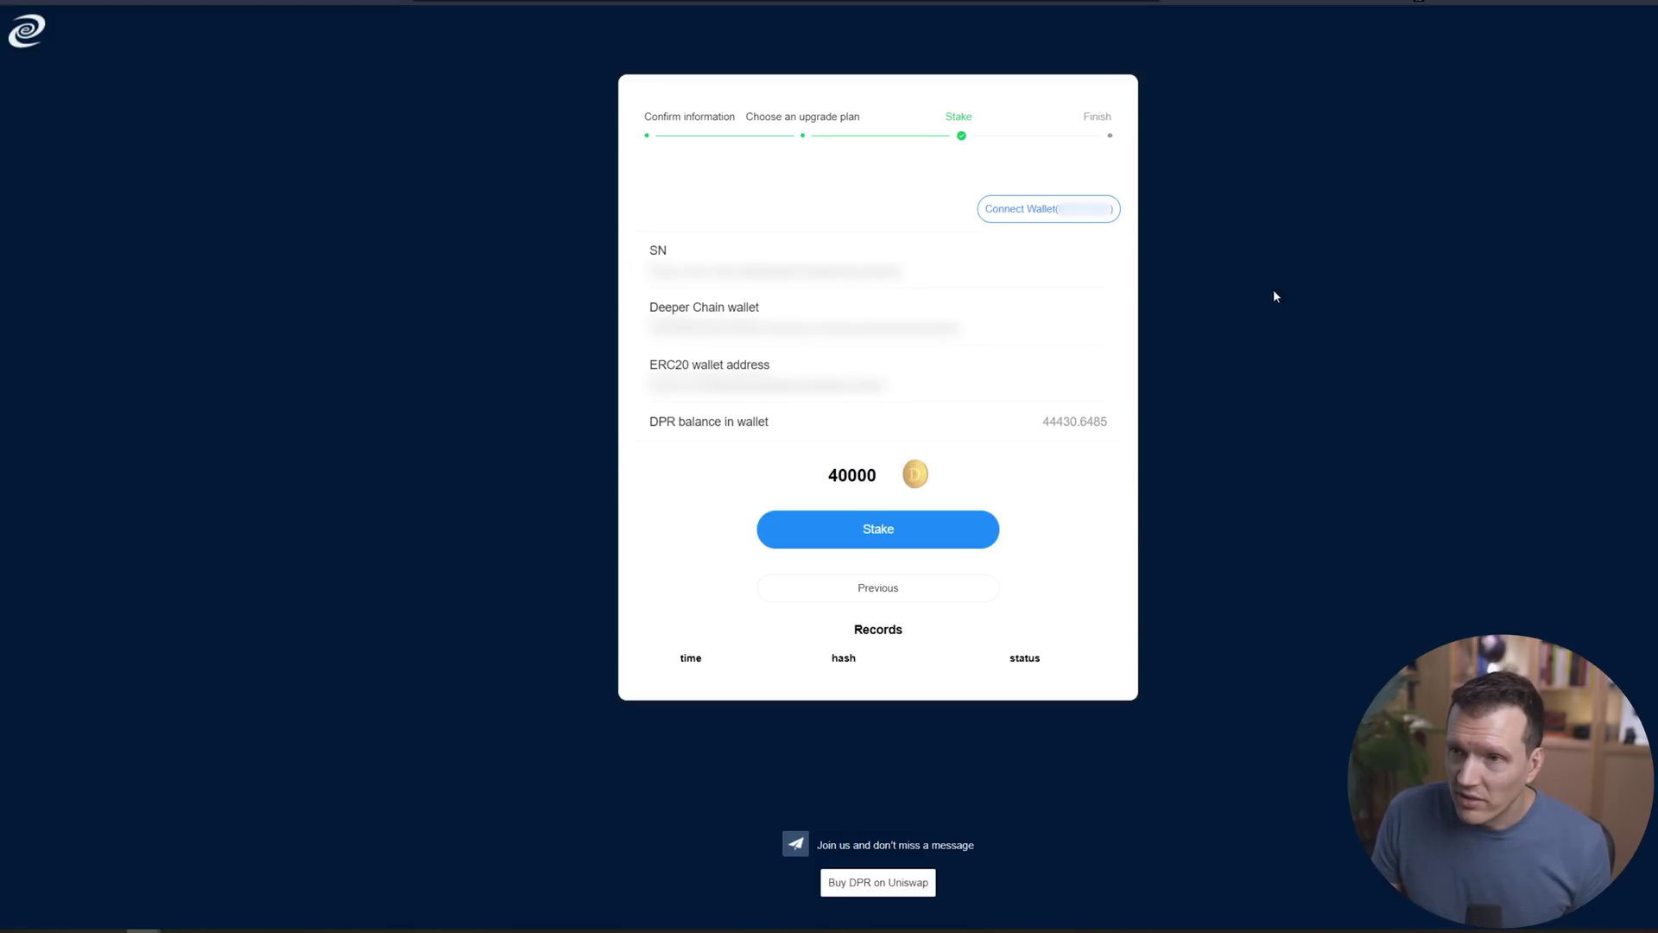
# Connect the MetaMask wallet to the staking page and check the wallet's DPR balance against the 40000 DPR stake amount
pyautogui.click(1060, 216)
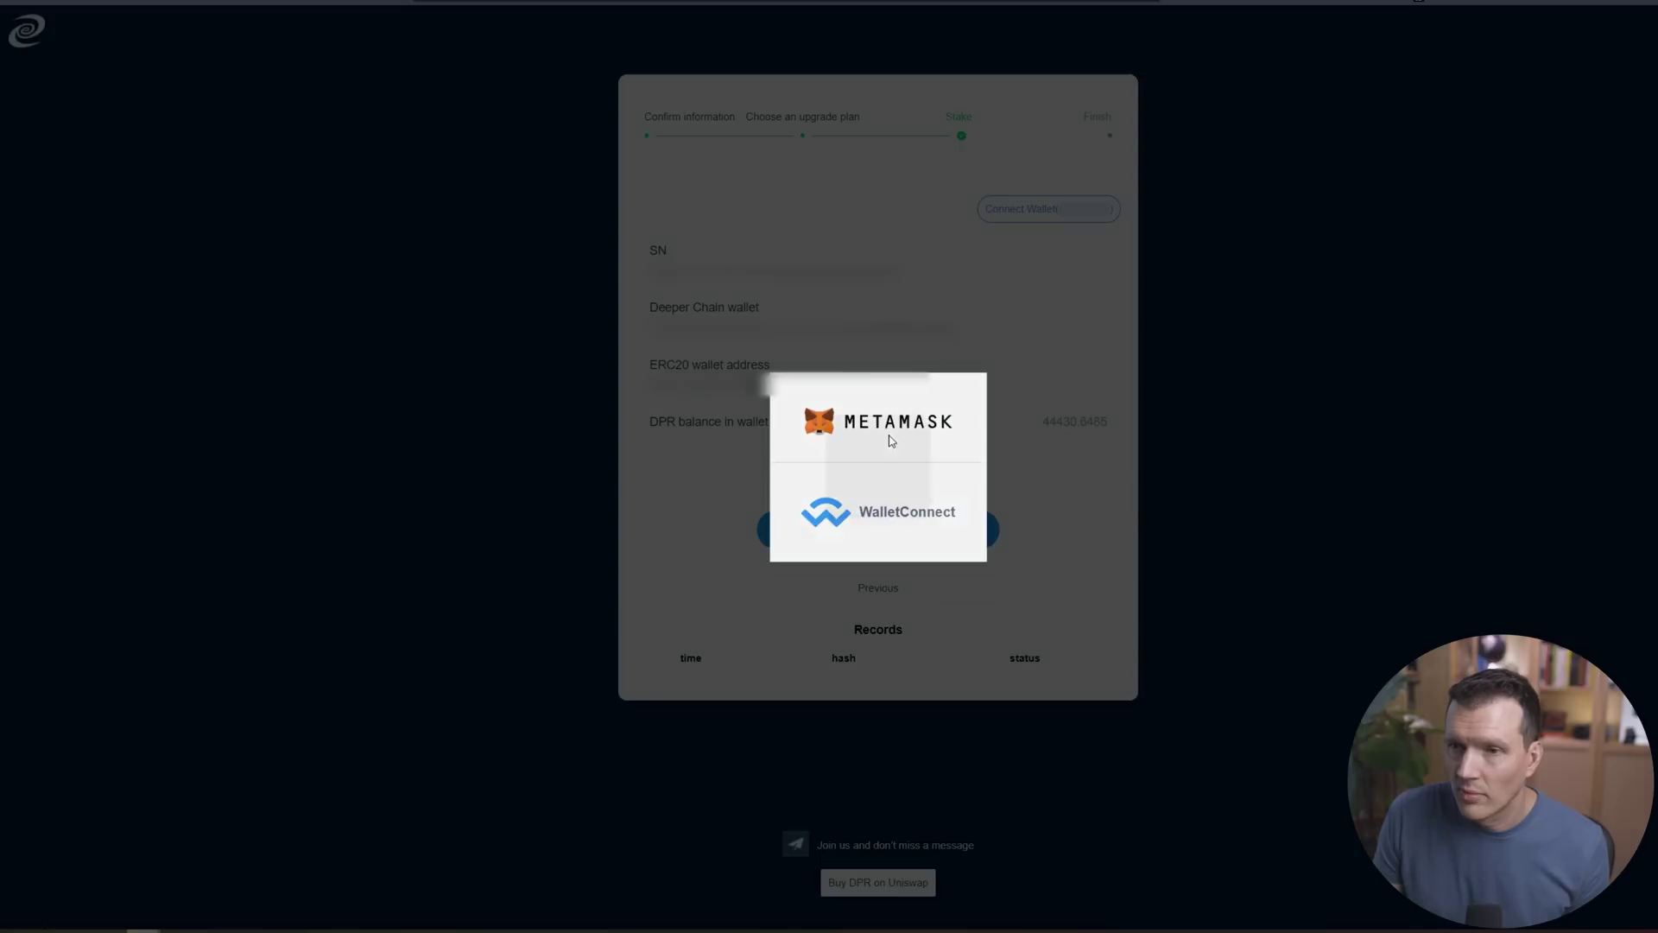
pyautogui.click(891, 440)
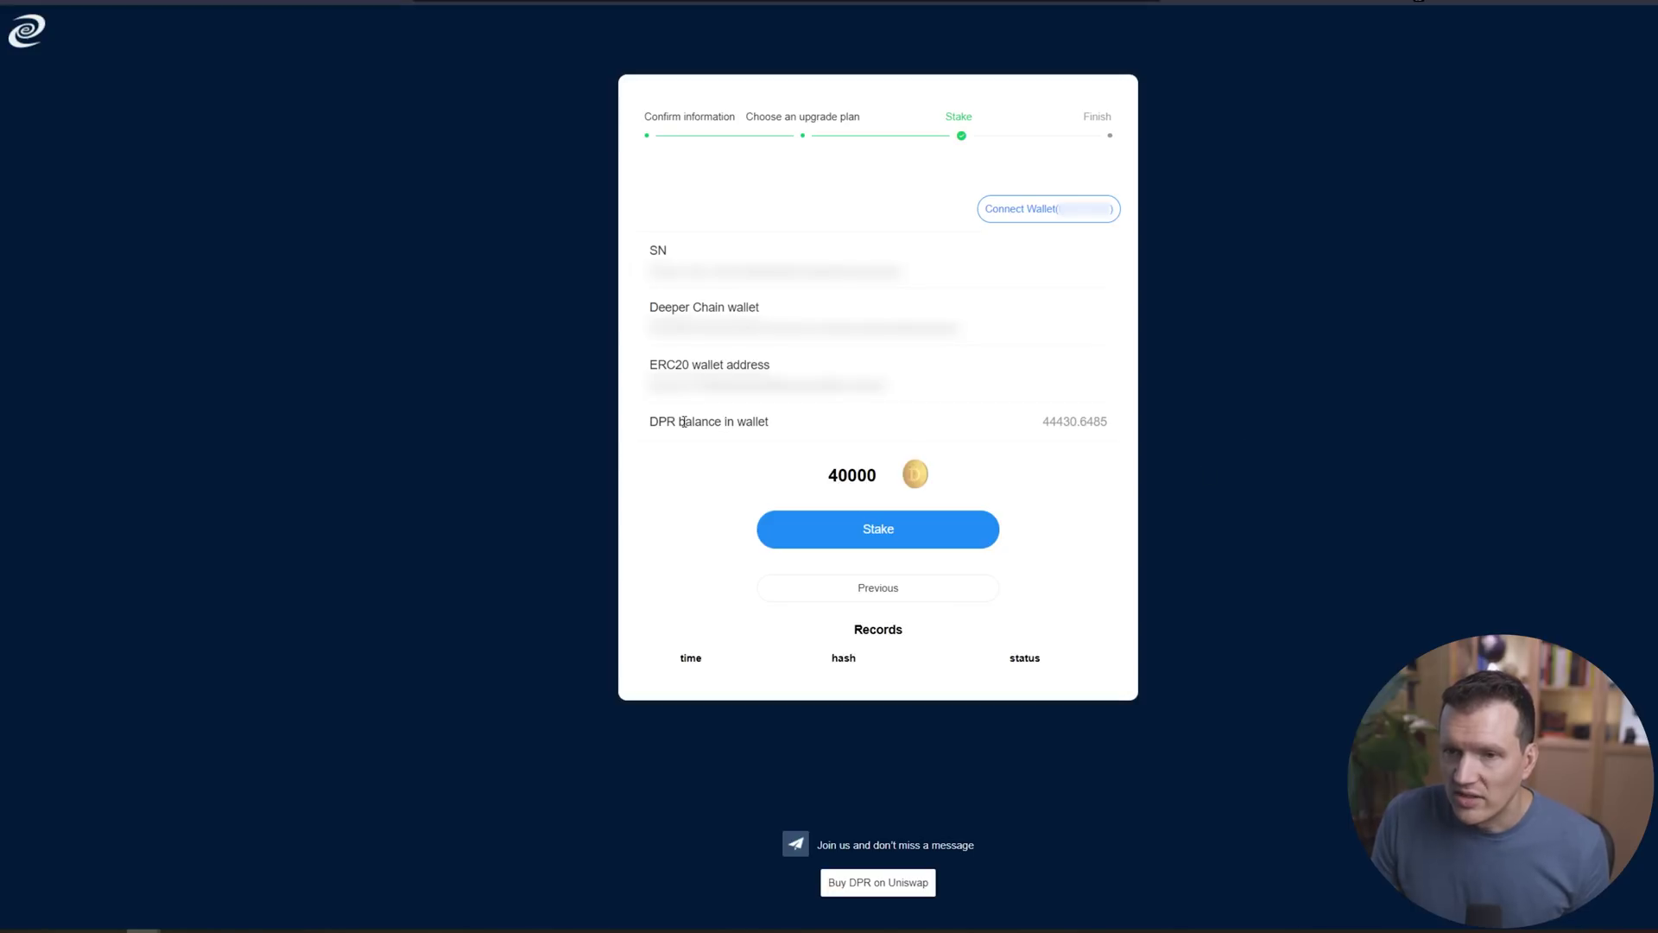
pyautogui.moveTo(649, 423); pyautogui.dragTo(766, 430)
pyautogui.moveTo(1043, 422); pyautogui.dragTo(1118, 428)
pyautogui.click(1221, 451)
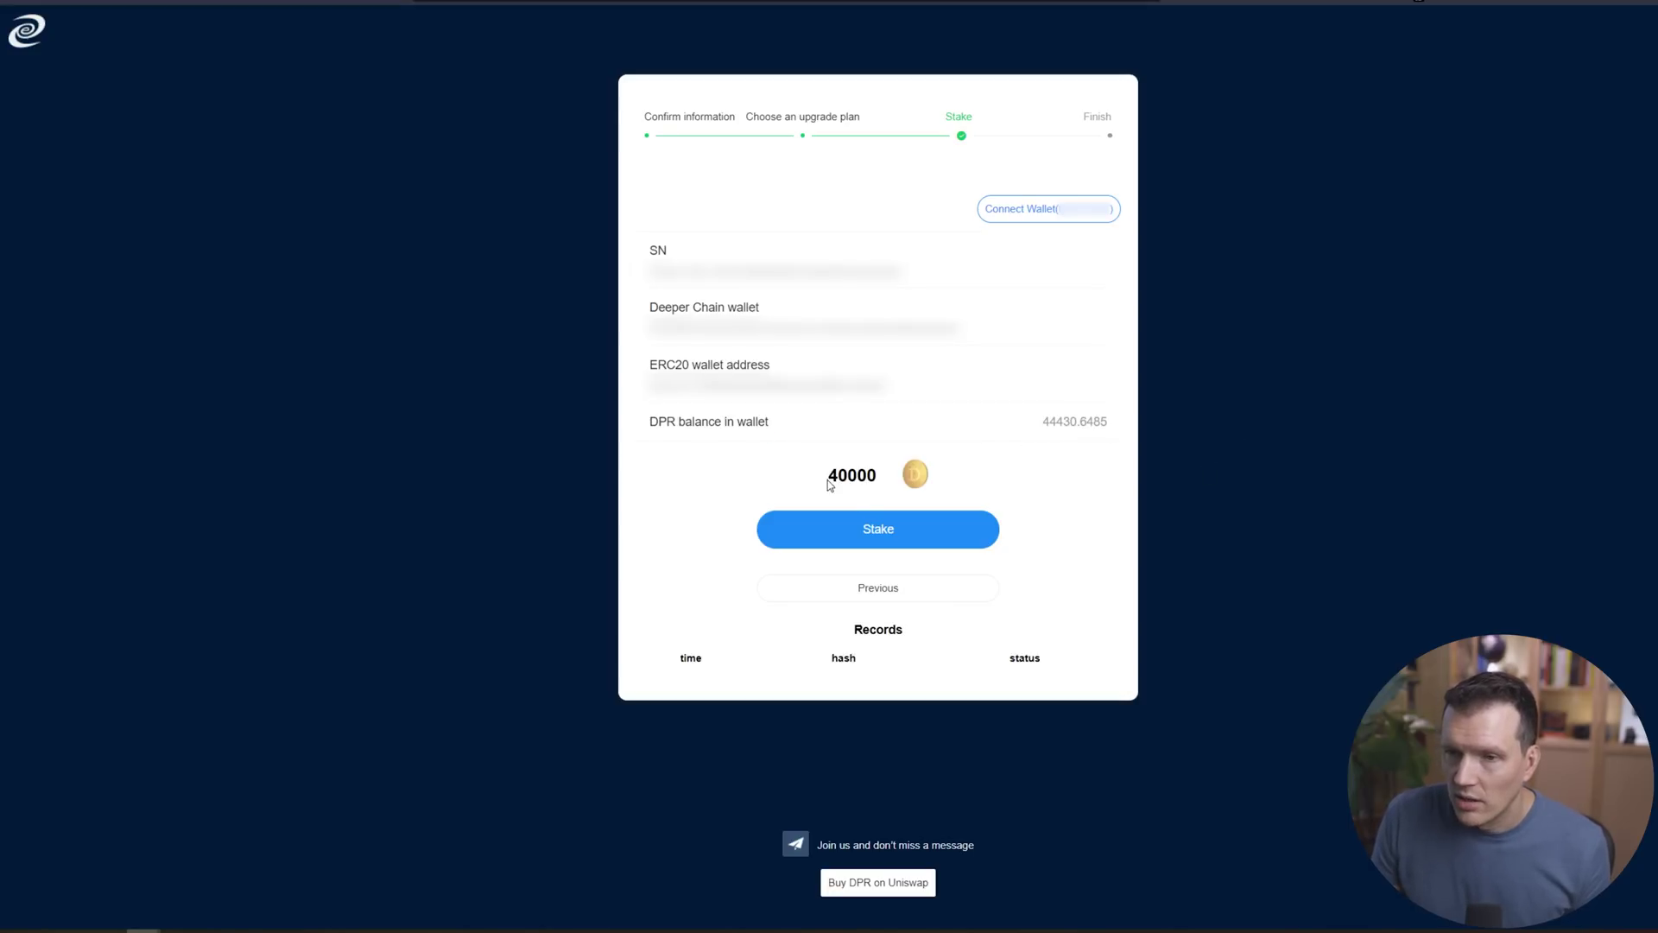
pyautogui.moveTo(828, 475); pyautogui.dragTo(879, 474)
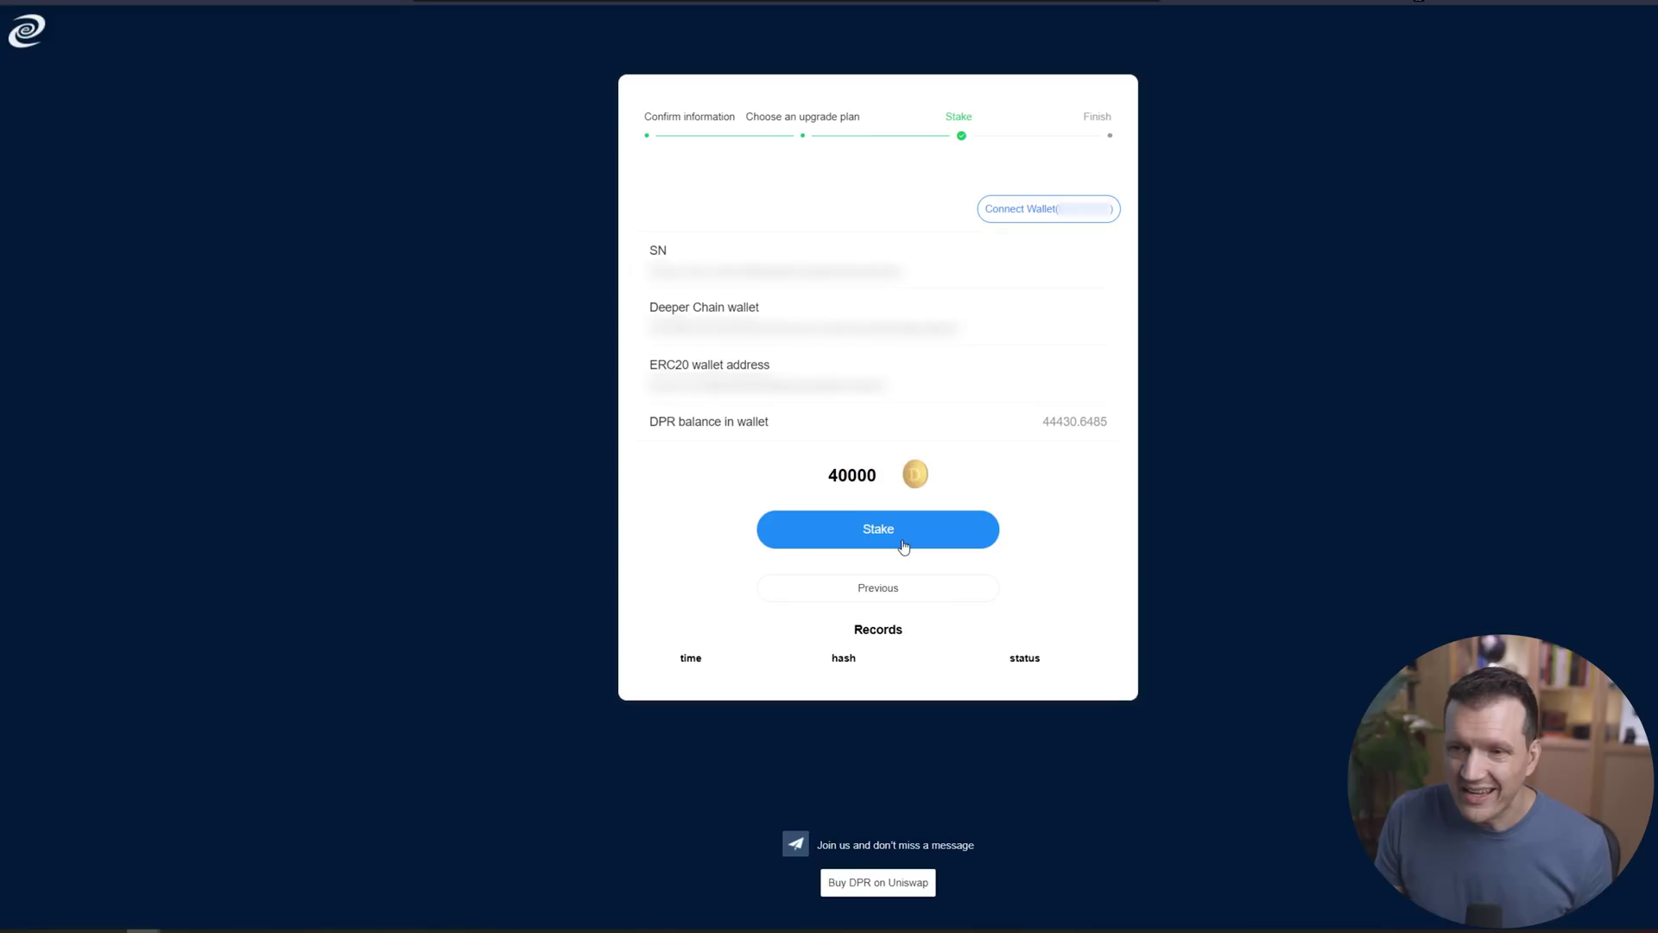
# Stake 40000 DPR, review the estimated gas fee and approve the contract transaction in MetaMask
pyautogui.click(803, 545)
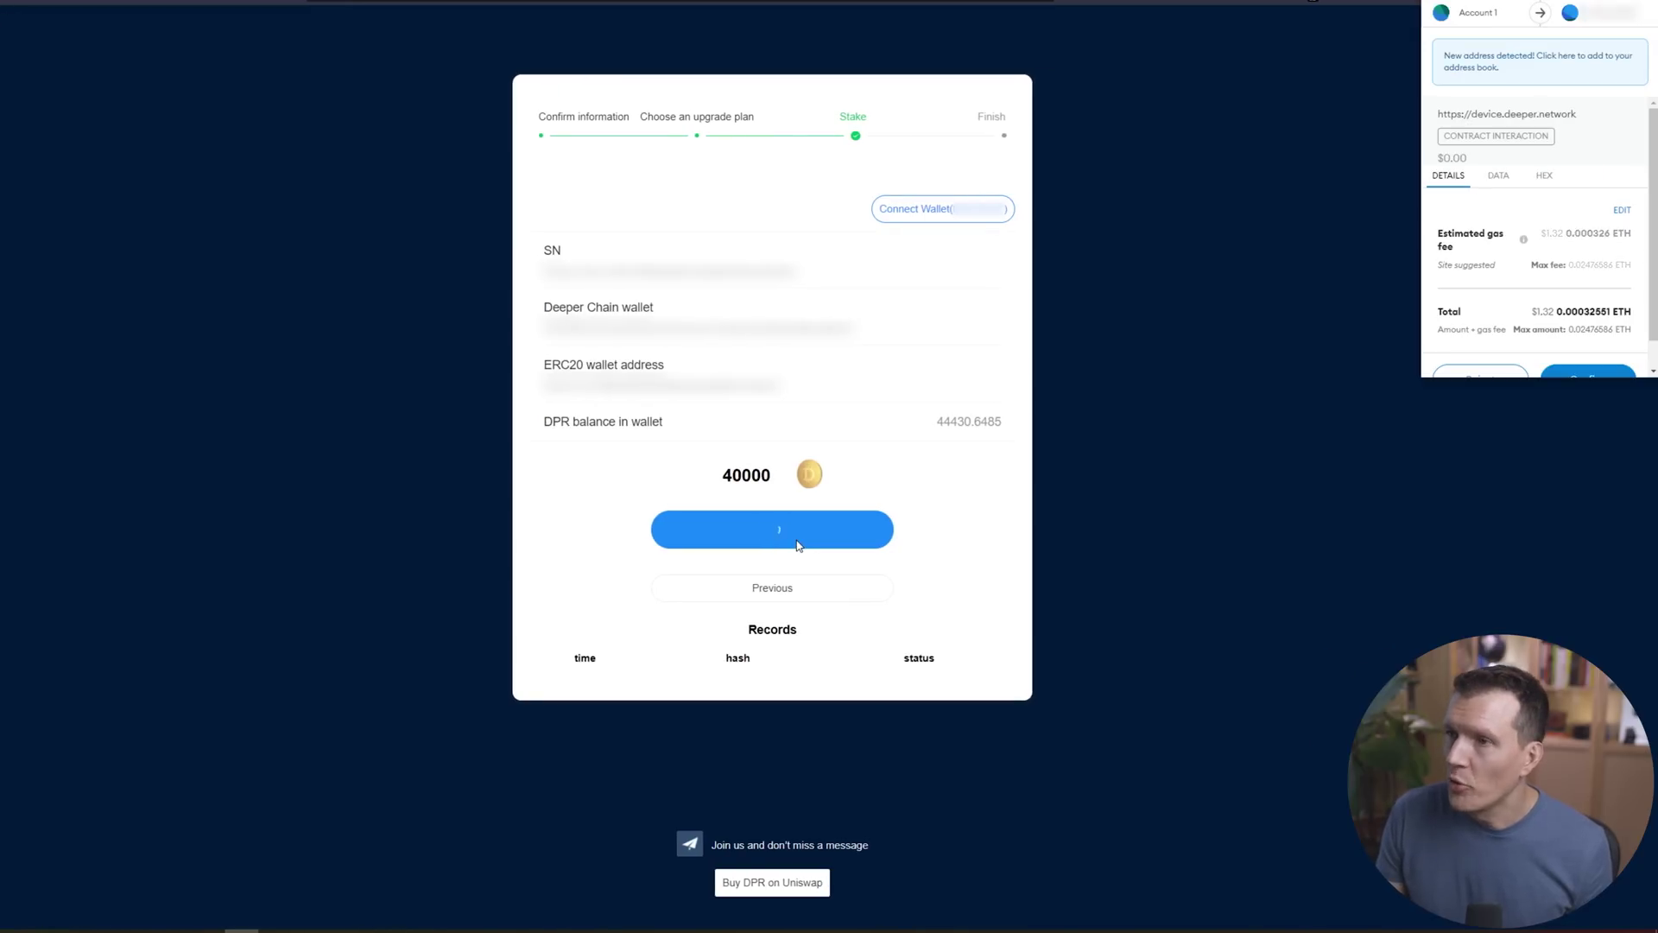
pyautogui.scroll(-1, 1605, 285)
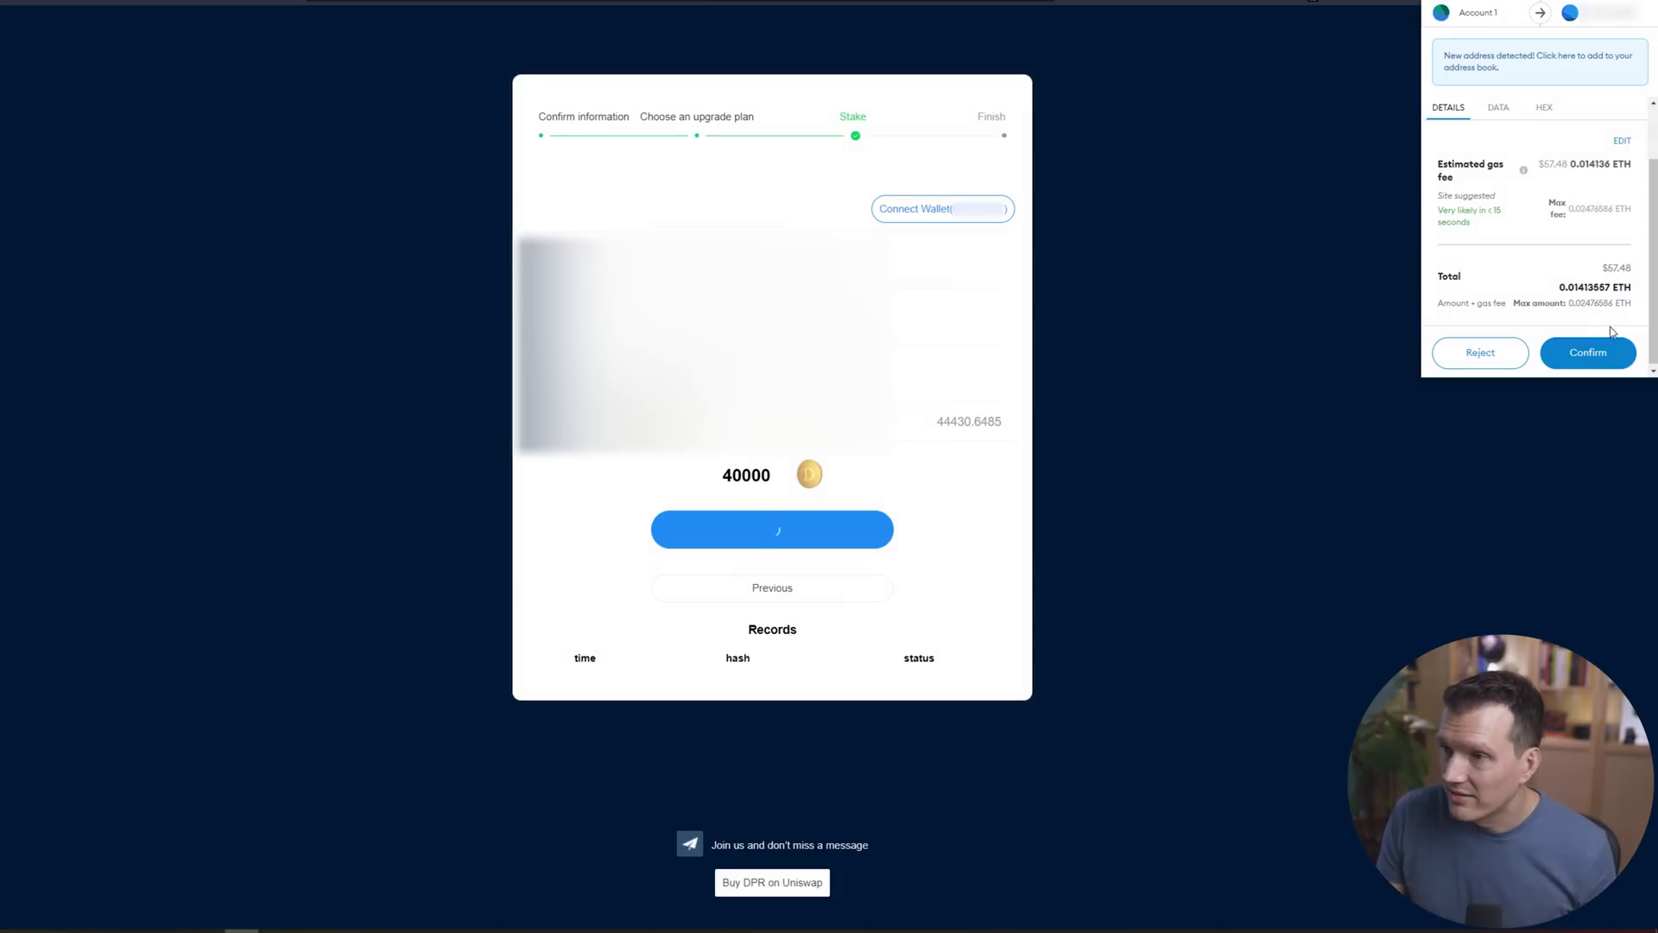
pyautogui.click(1607, 354)
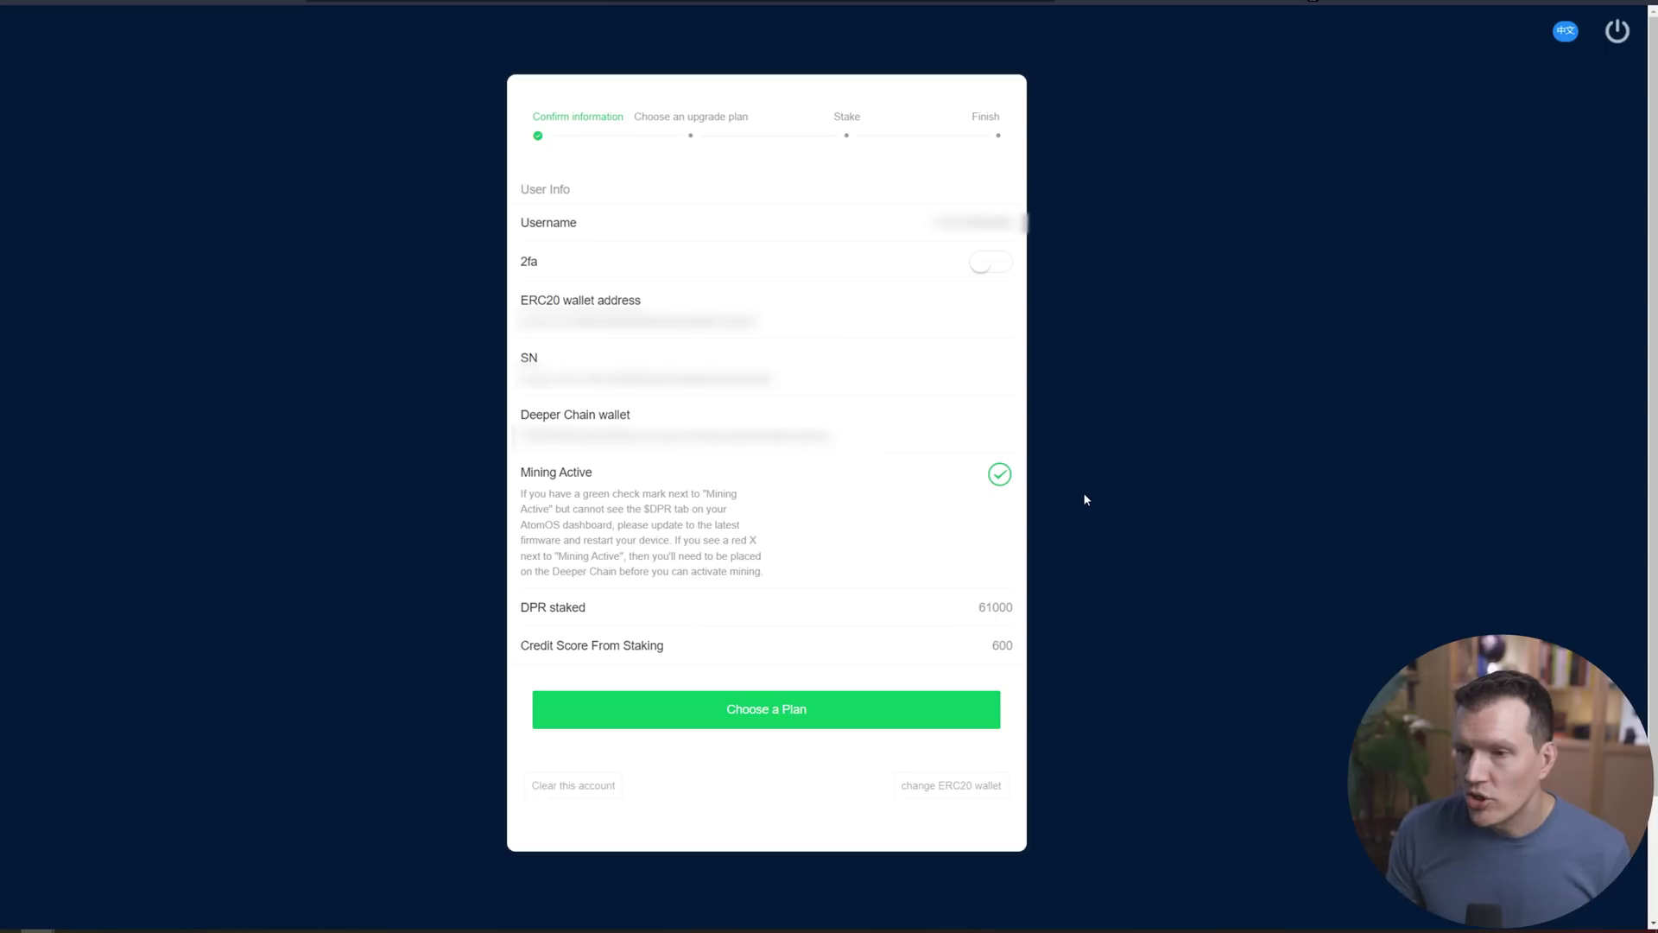
# Check the DPR staked amount and the credit score from staking in the user info
pyautogui.moveTo(978, 605); pyautogui.dragTo(1017, 608)
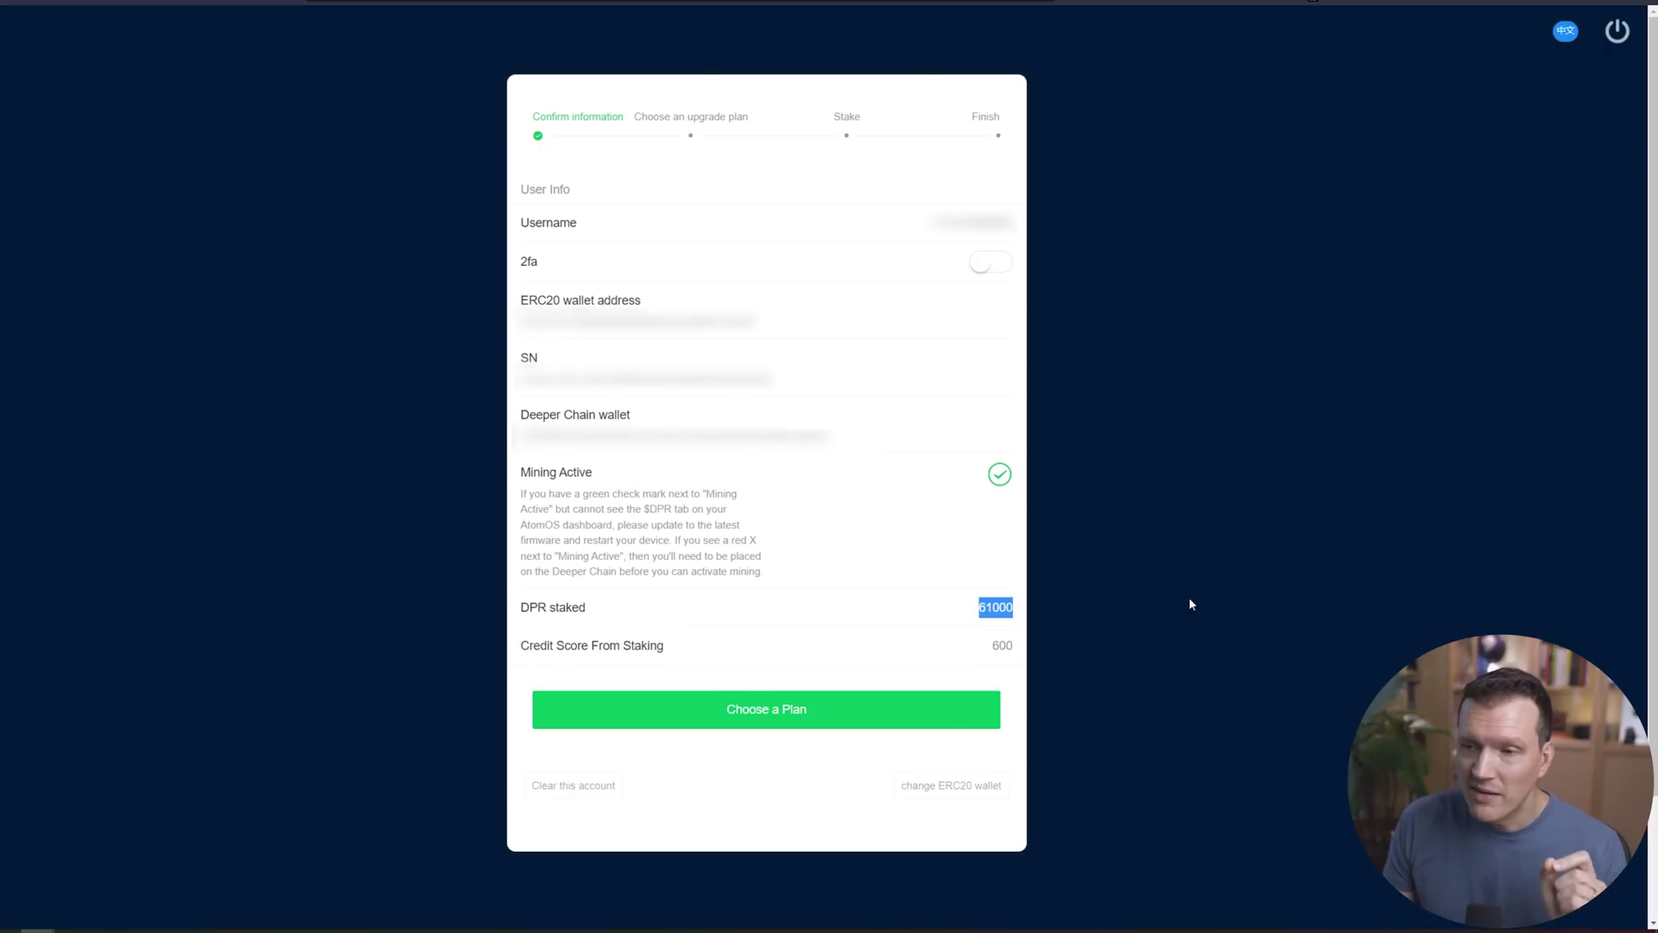
pyautogui.click(1008, 663)
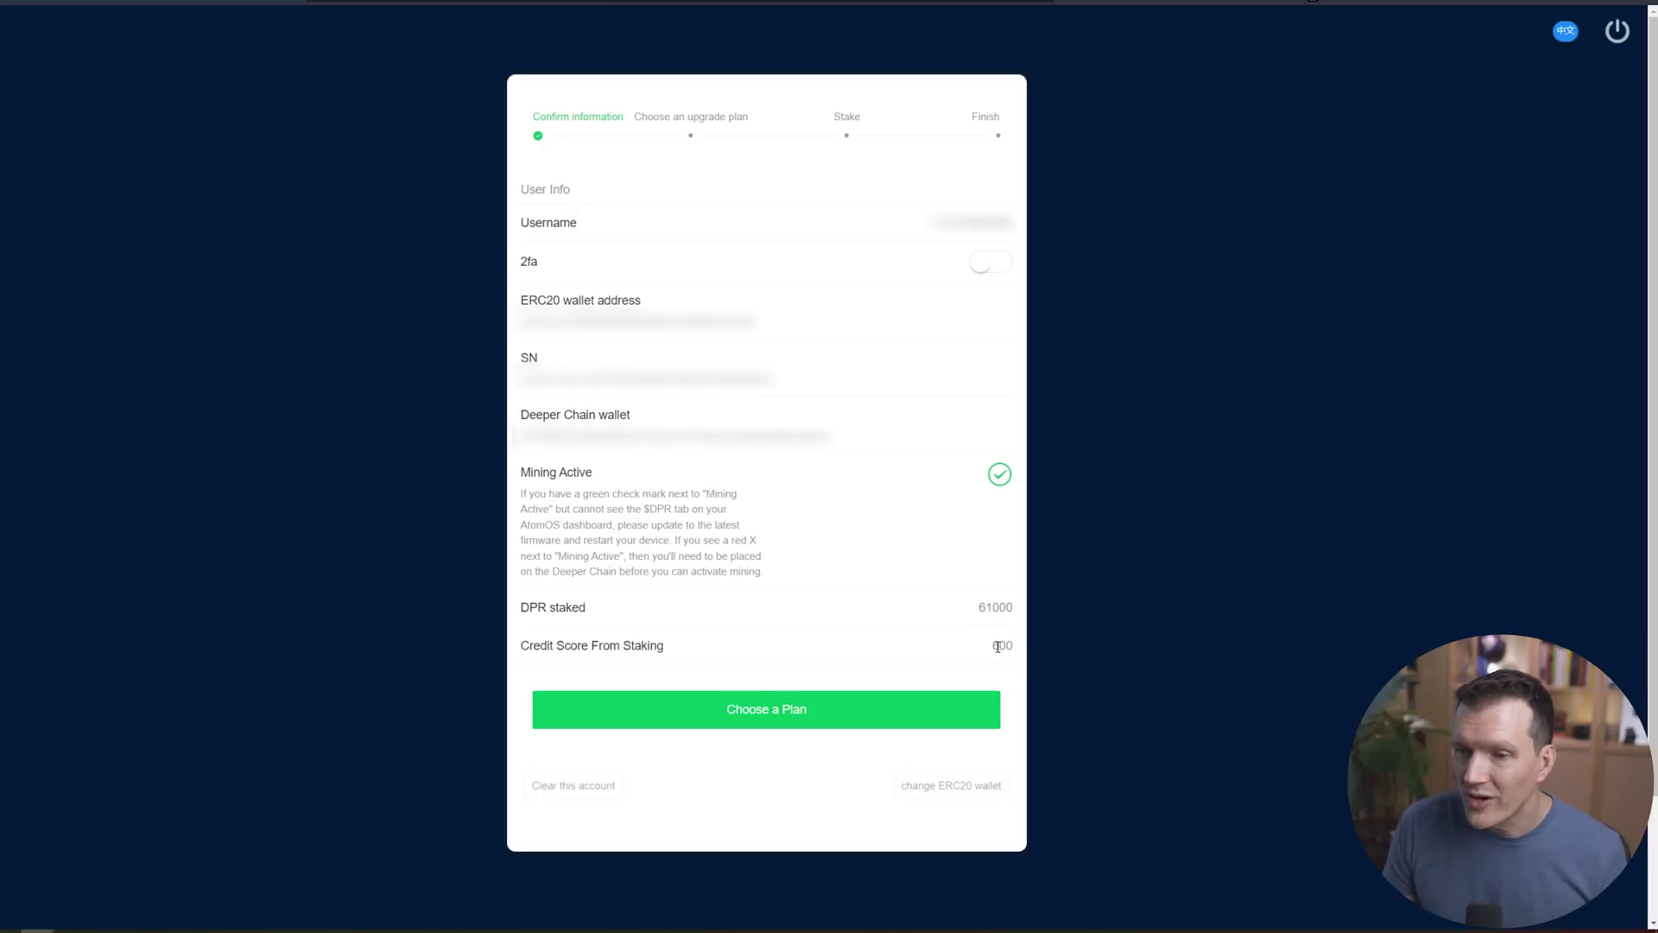
pyautogui.doubleClick(999, 646)
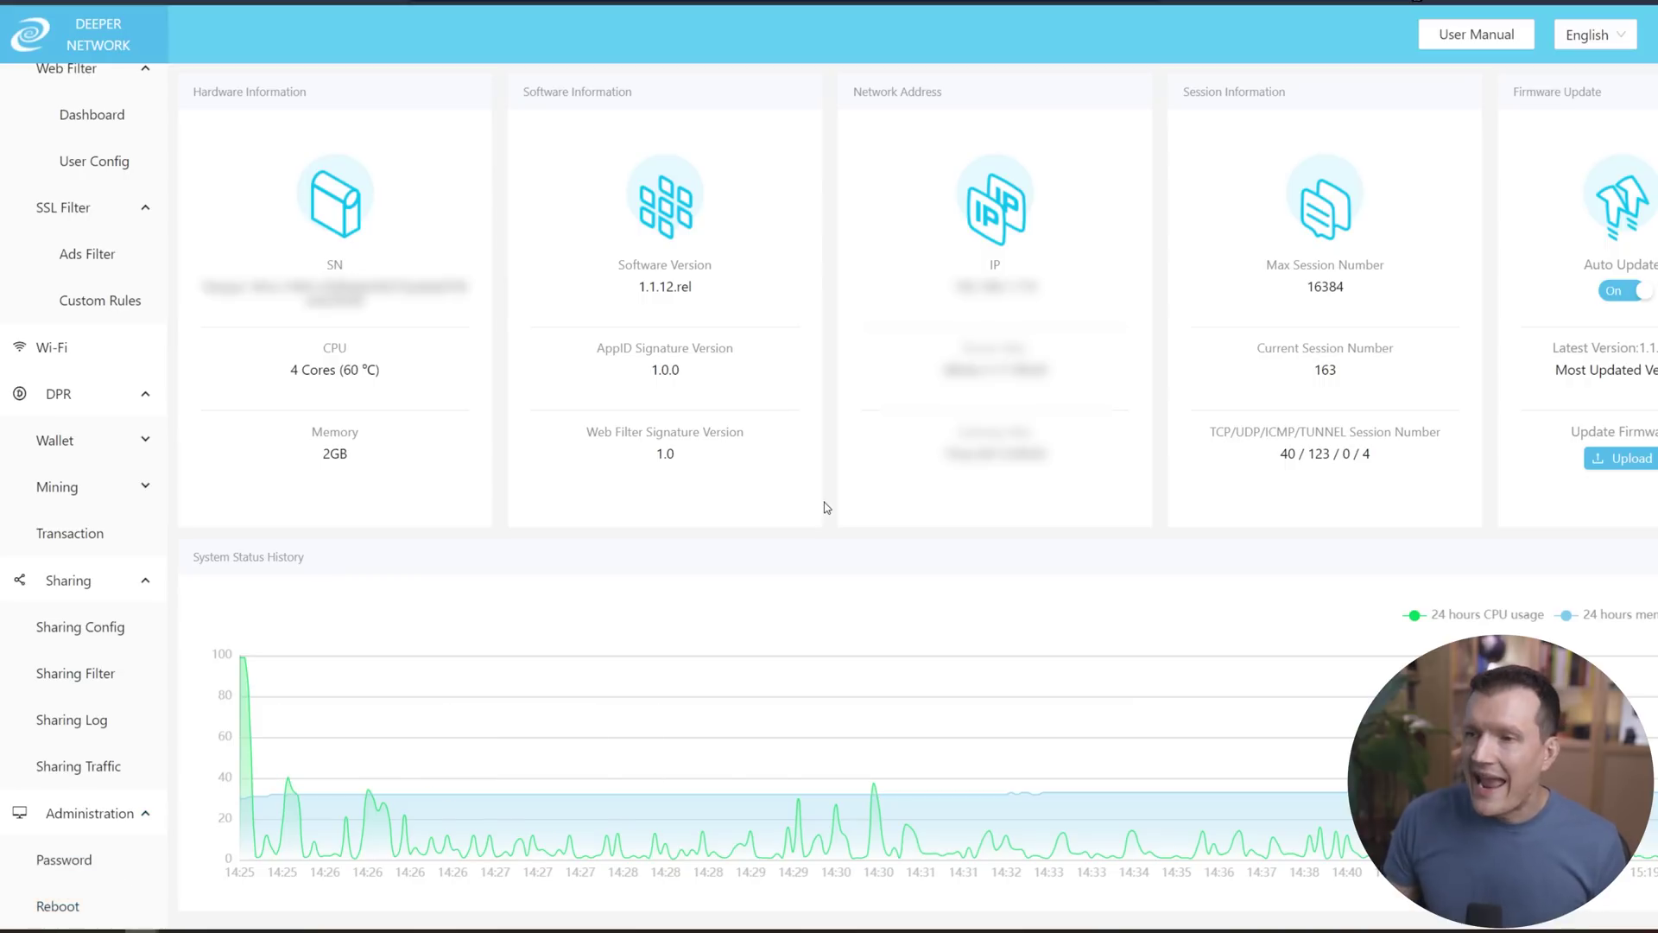
# Open the Wallet Manager page under the Deeper device's DPR wallet section to view the address and transfer options
pyautogui.click(54, 395)
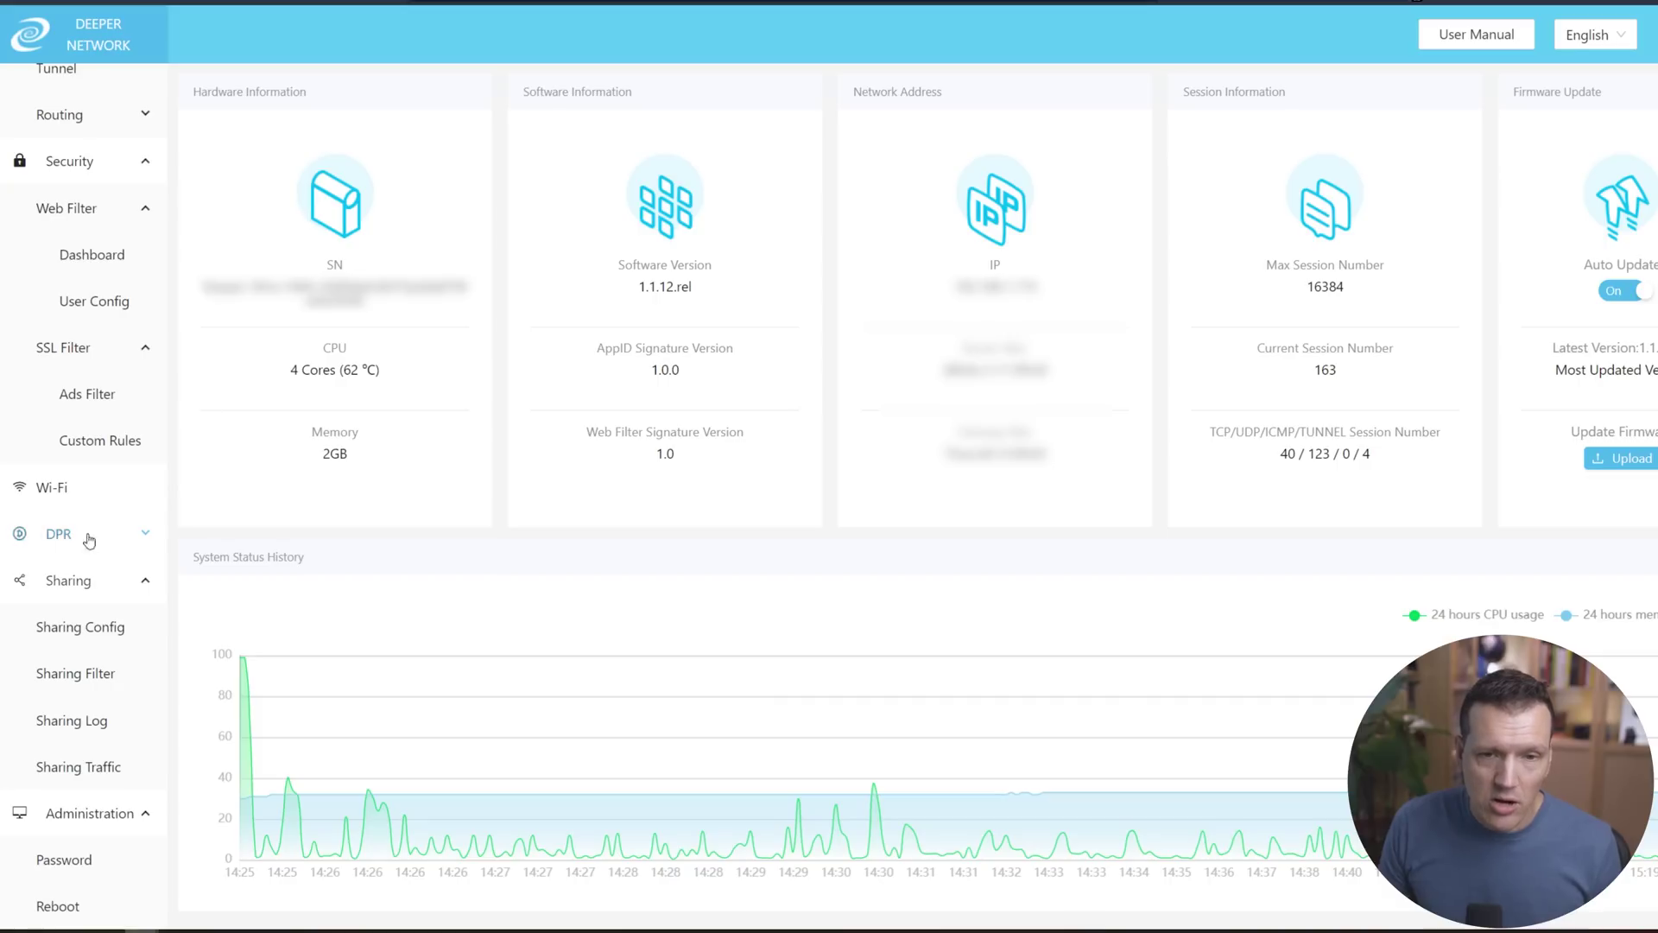
pyautogui.click(57, 540)
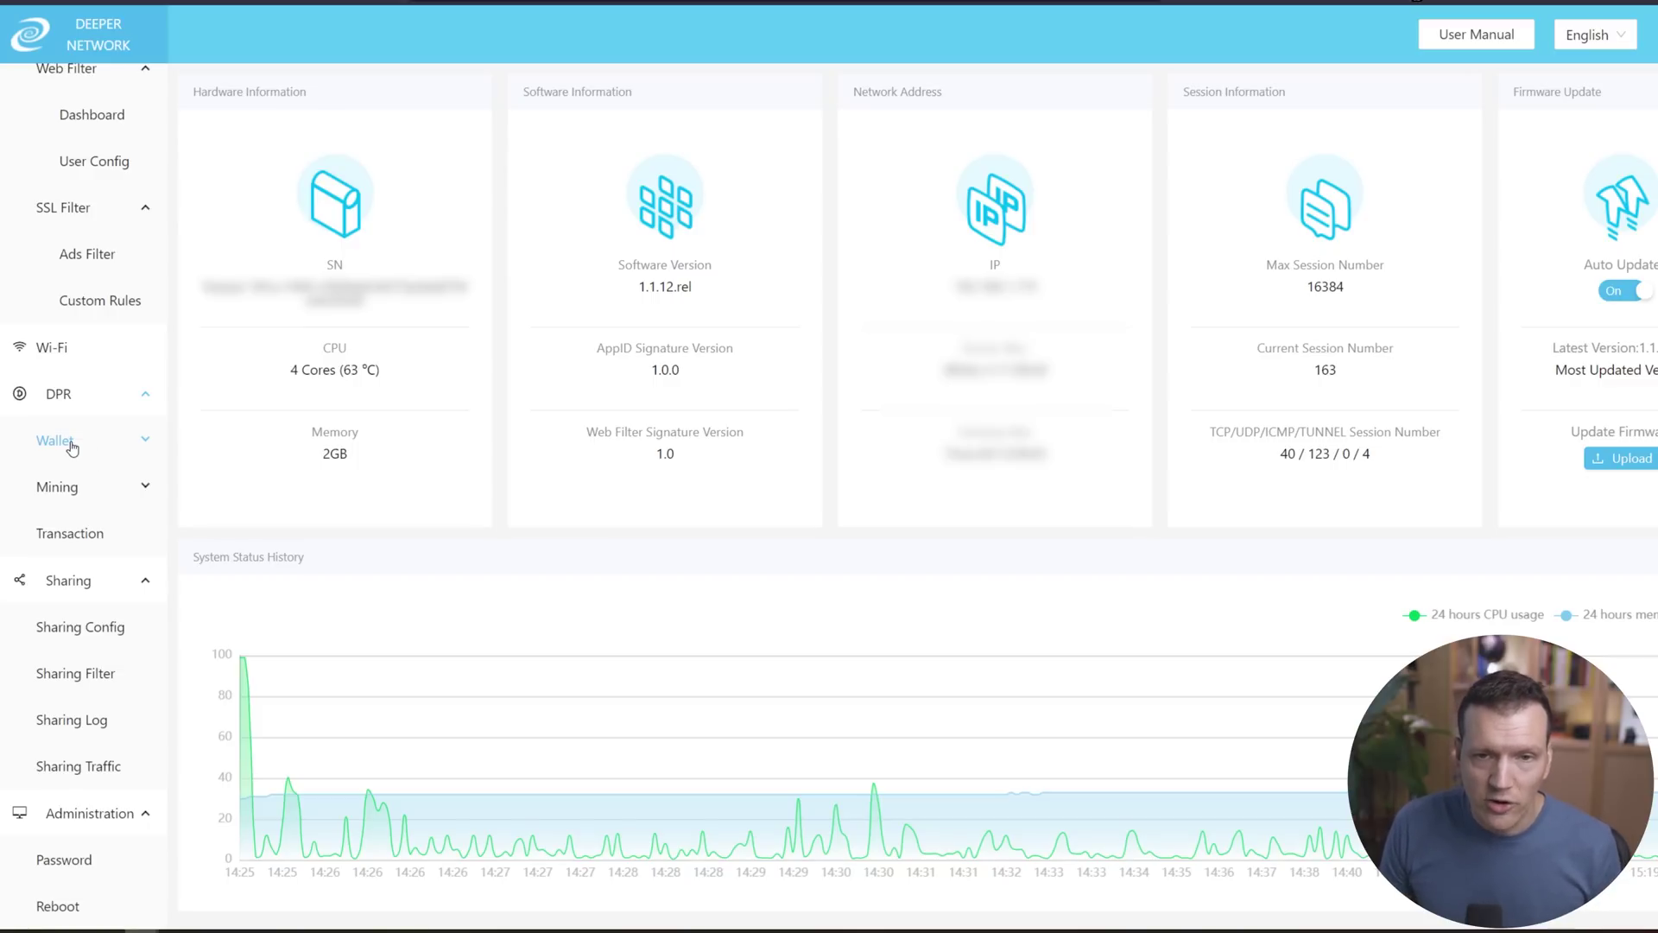
pyautogui.click(105, 453)
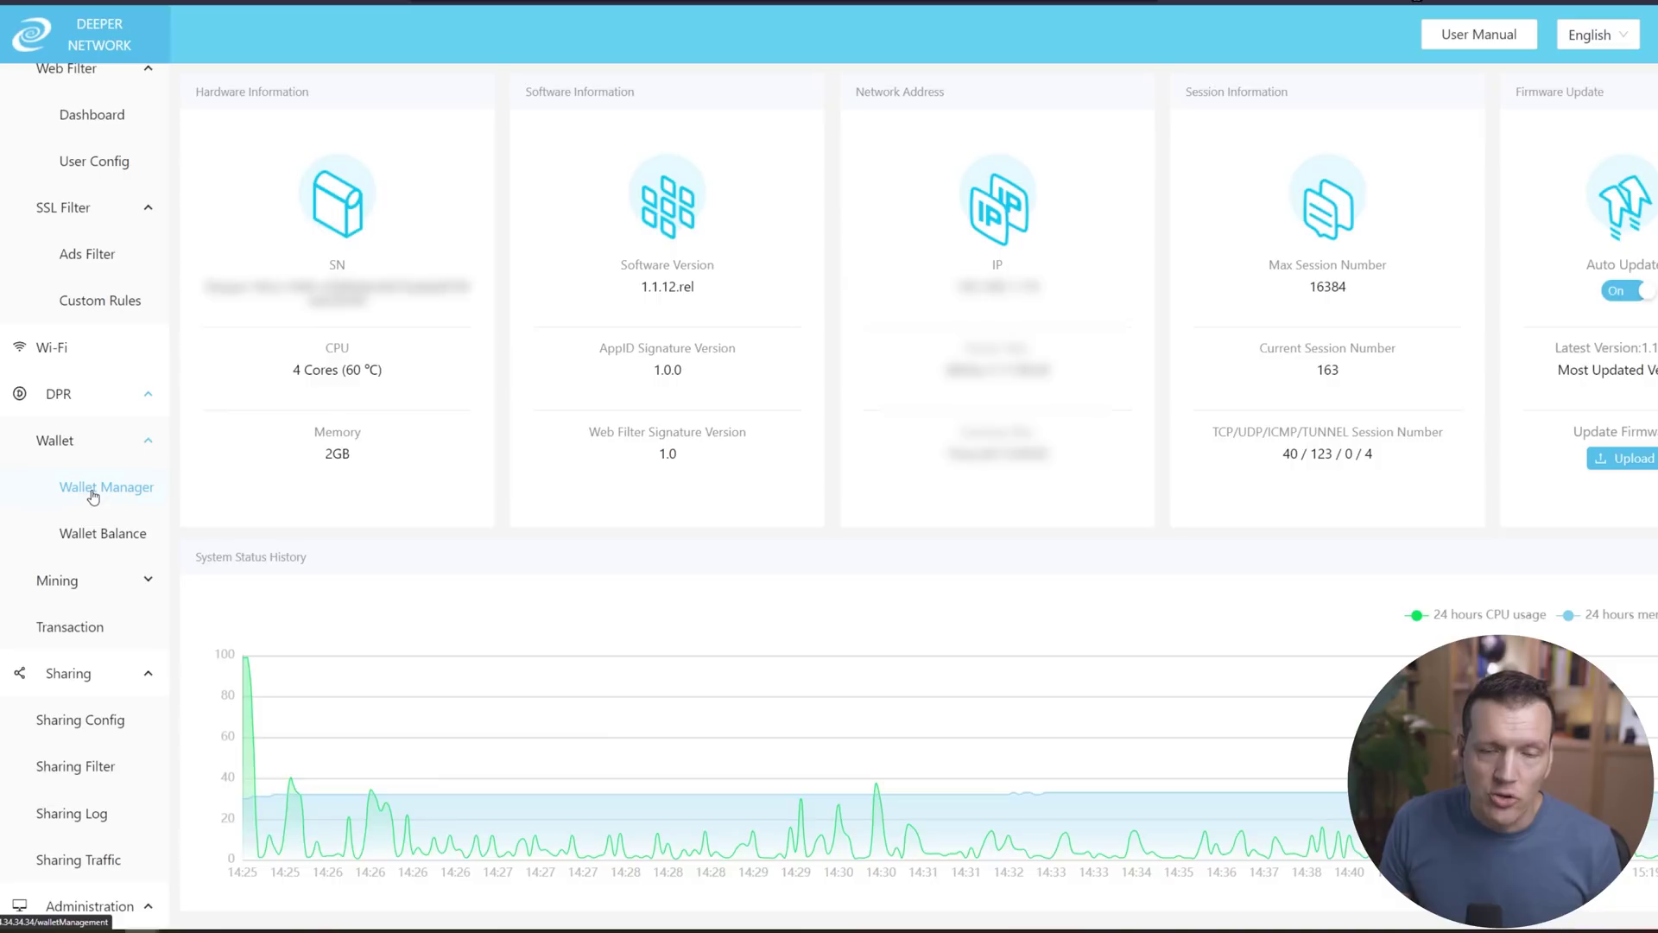
pyautogui.click(89, 506)
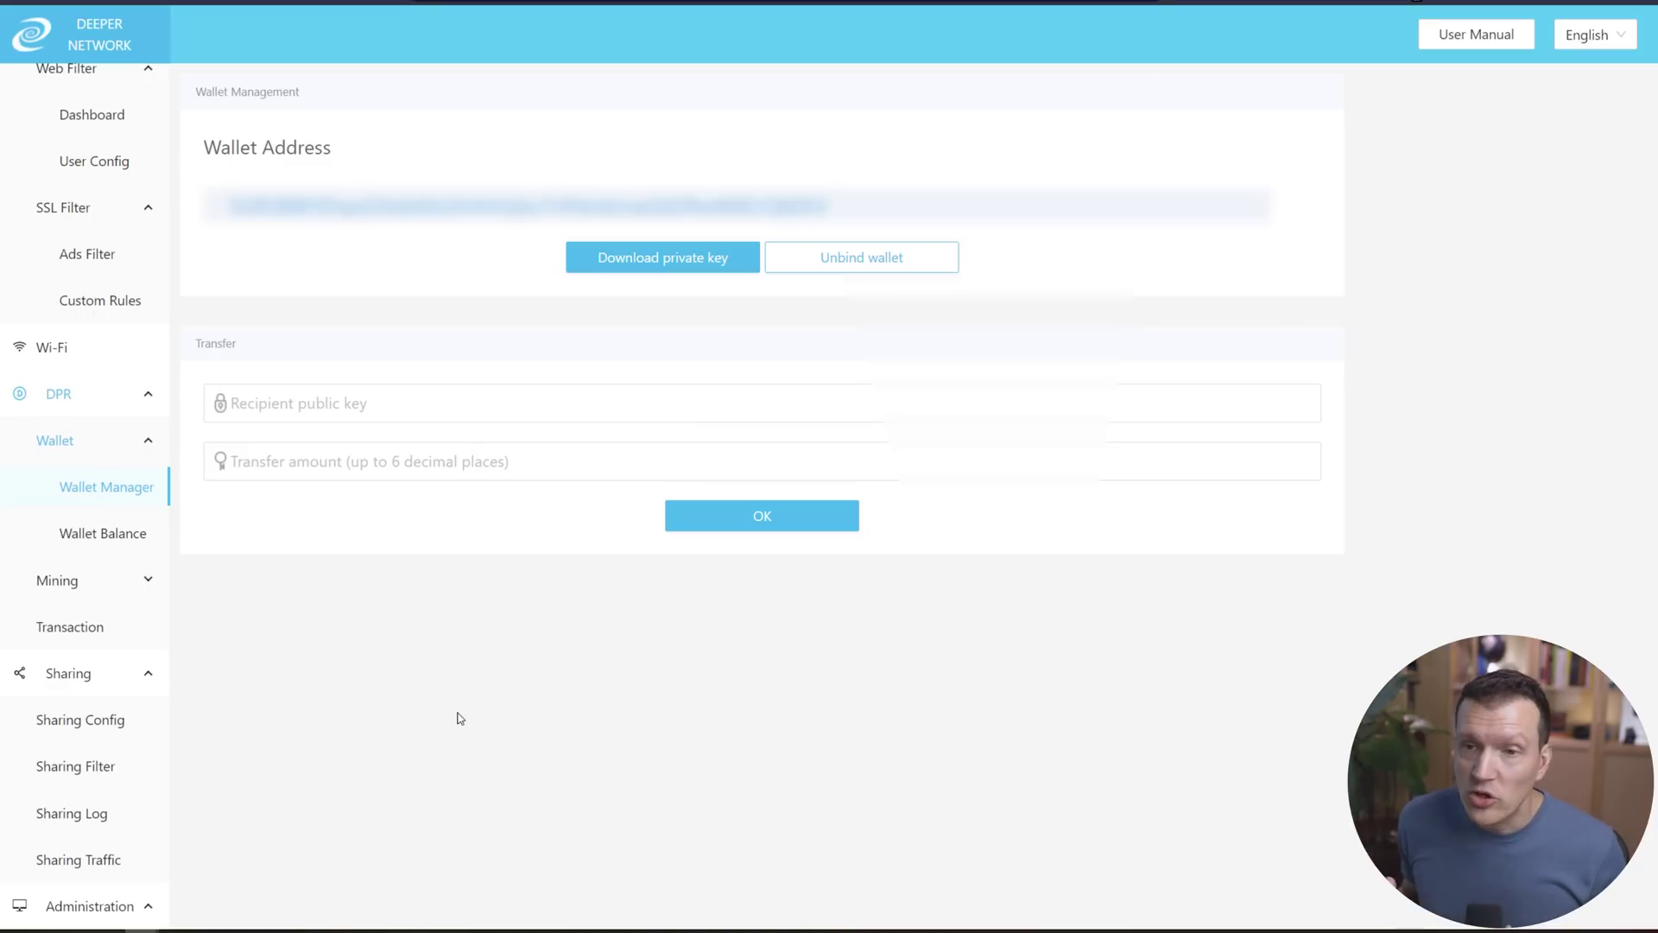
# Open the PoCr Mining records and examine the reward amount of the most recent transaction
pyautogui.click(85, 592)
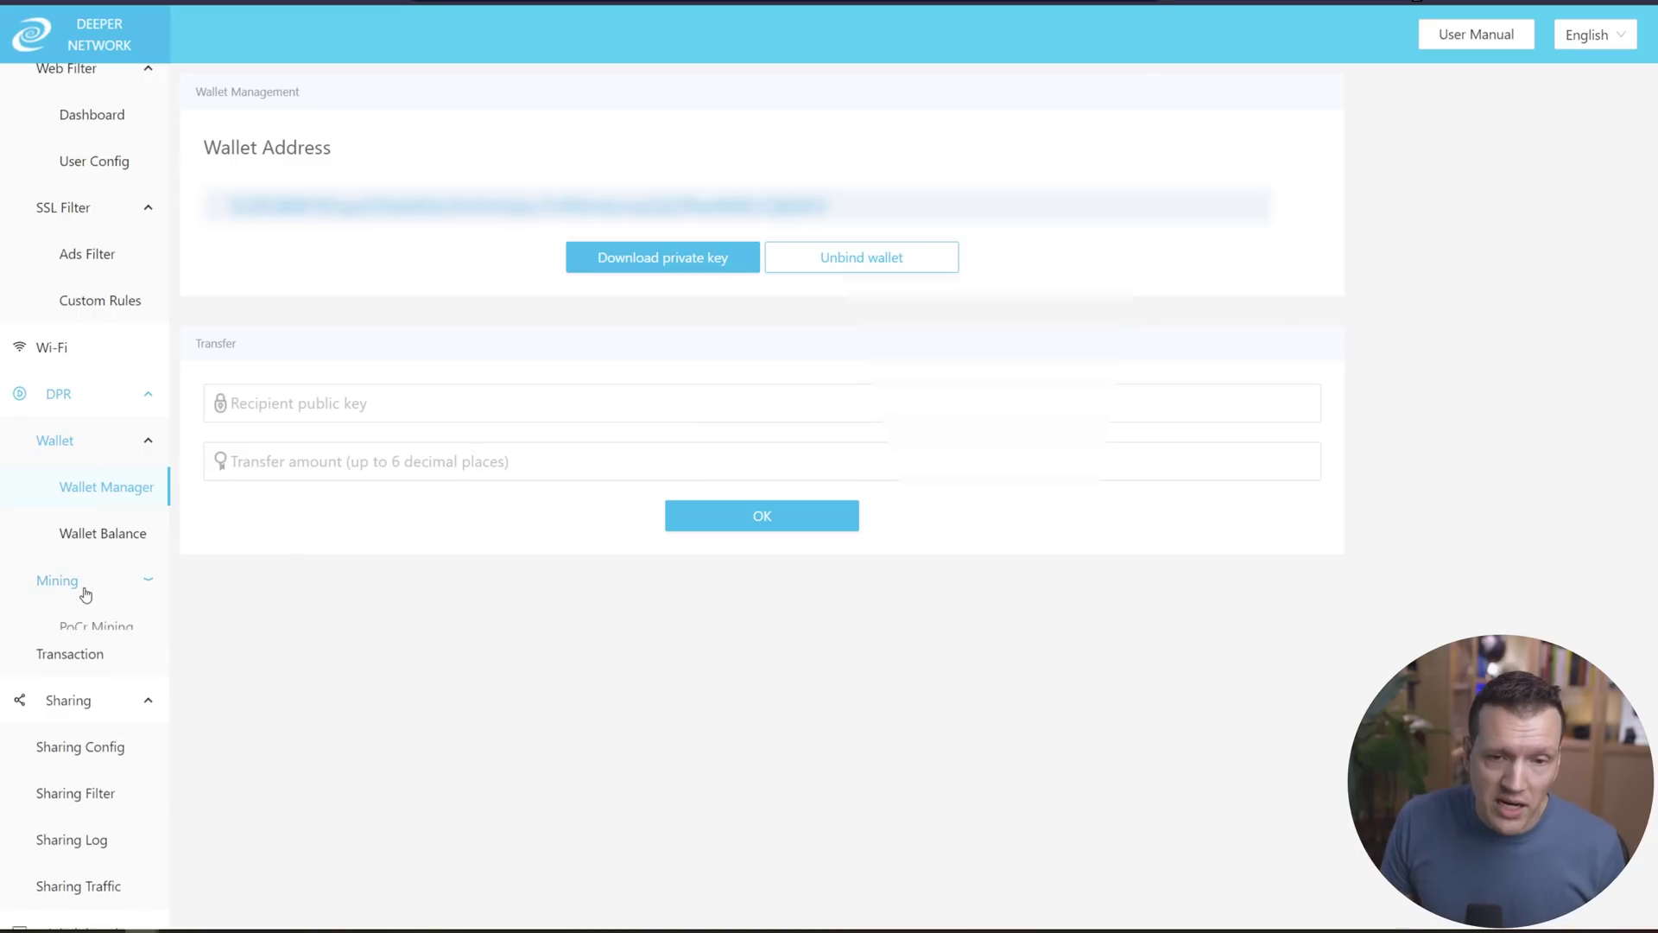
pyautogui.click(73, 628)
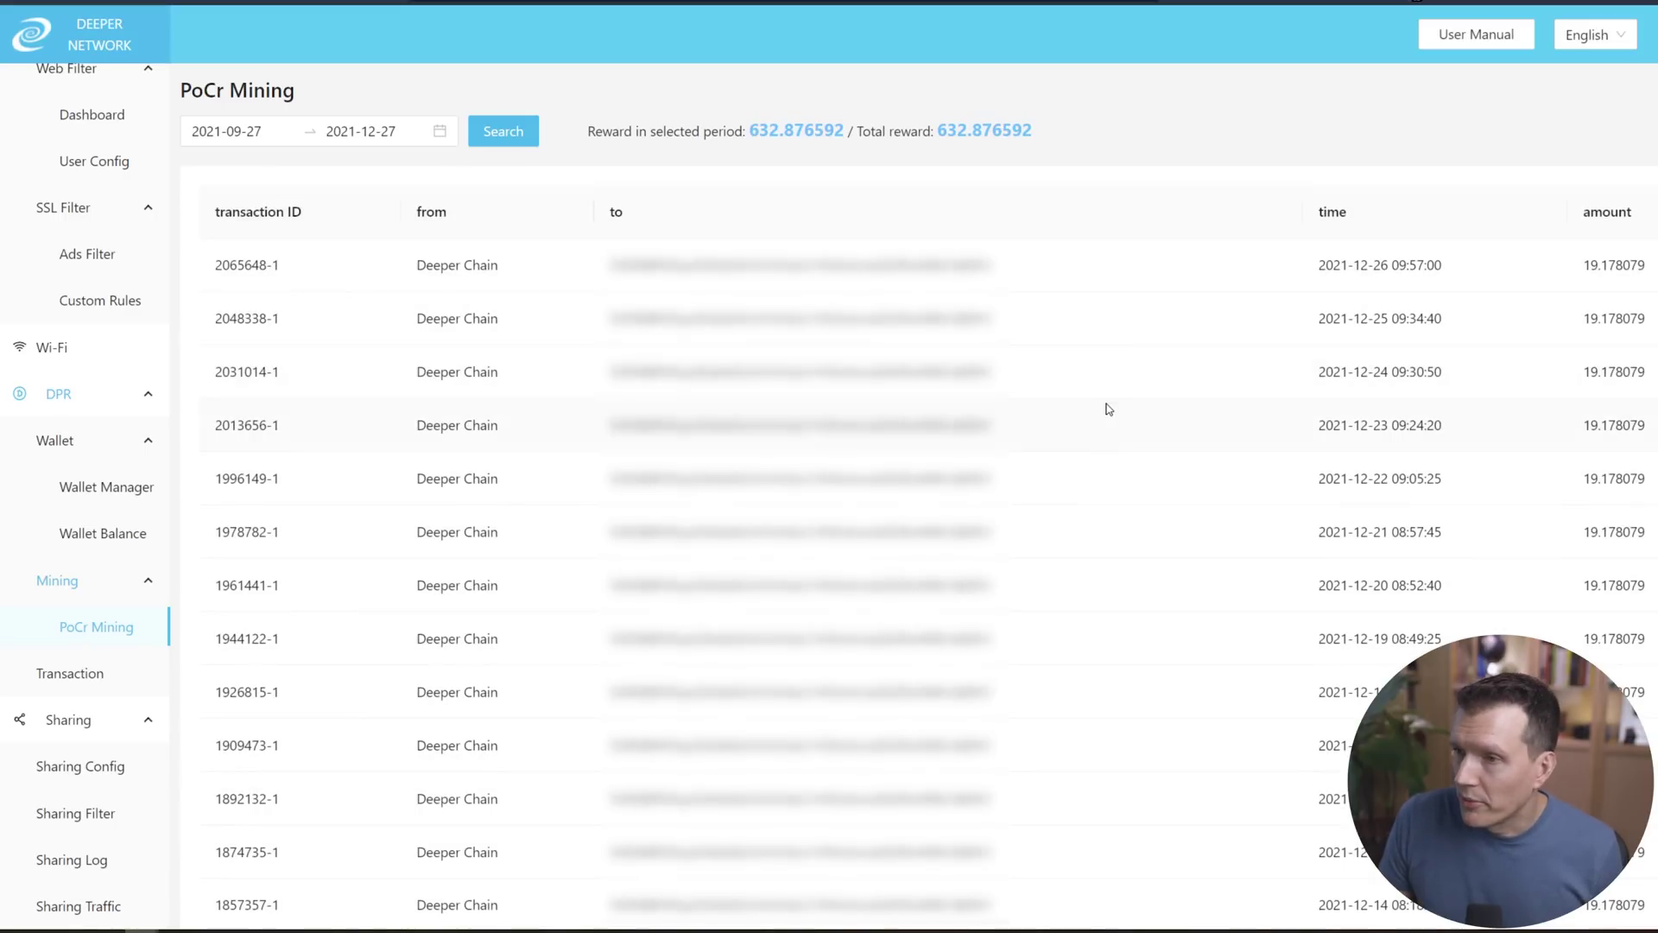
pyautogui.moveTo(1651, 273); pyautogui.dragTo(1583, 269)
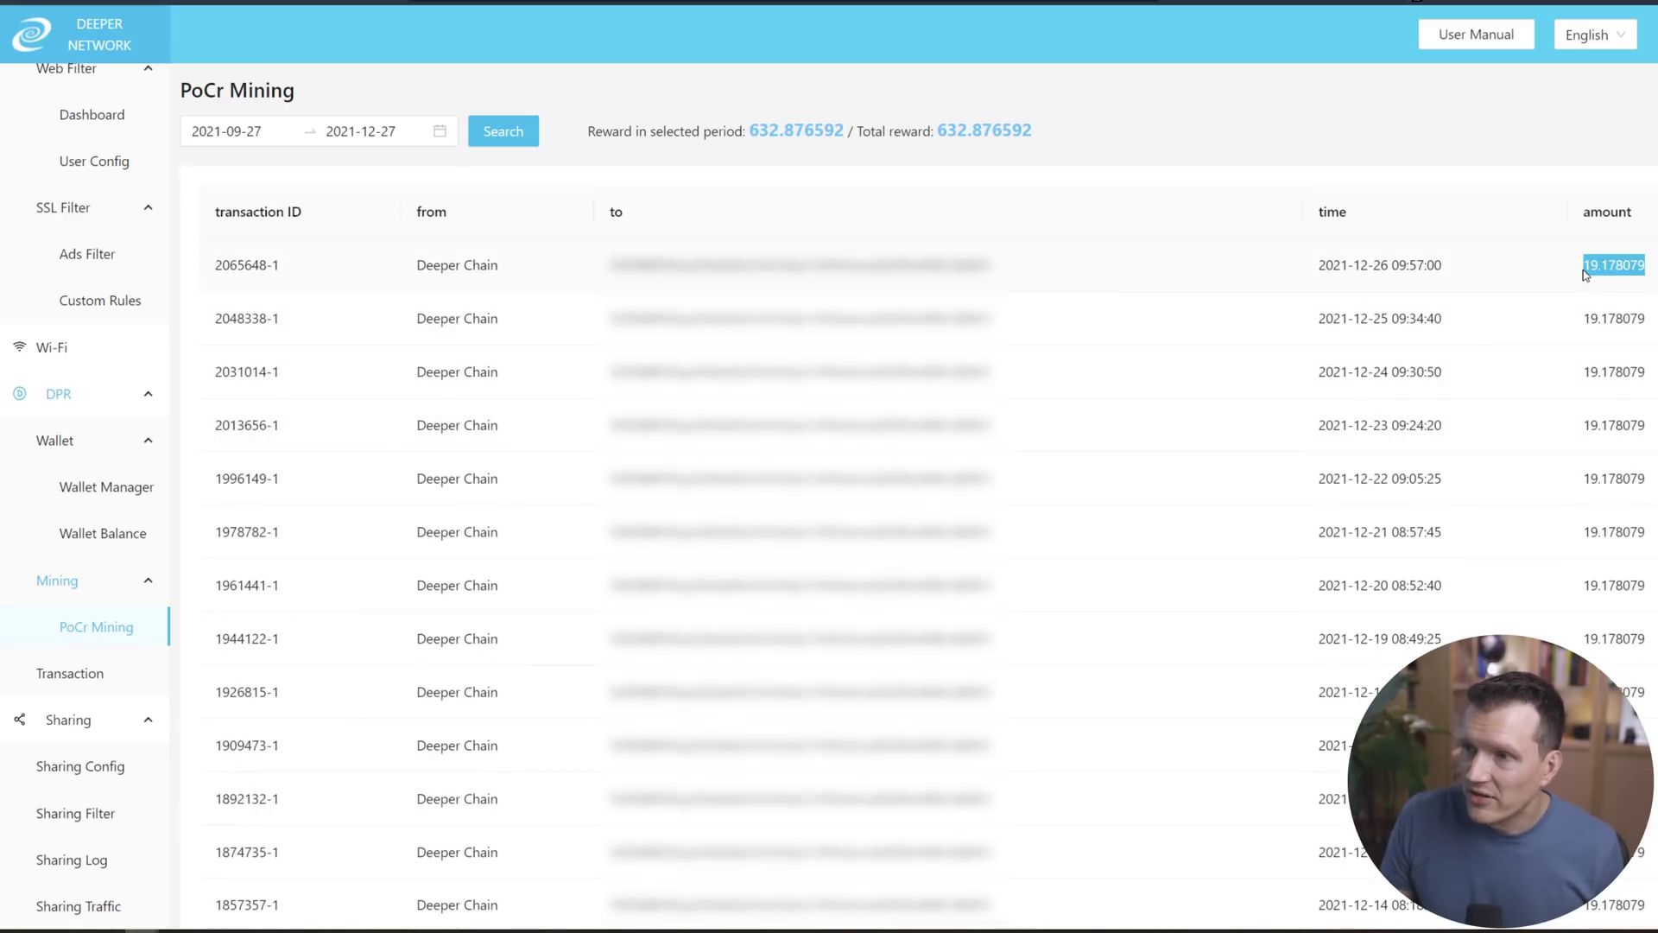
pyautogui.click(1376, 154)
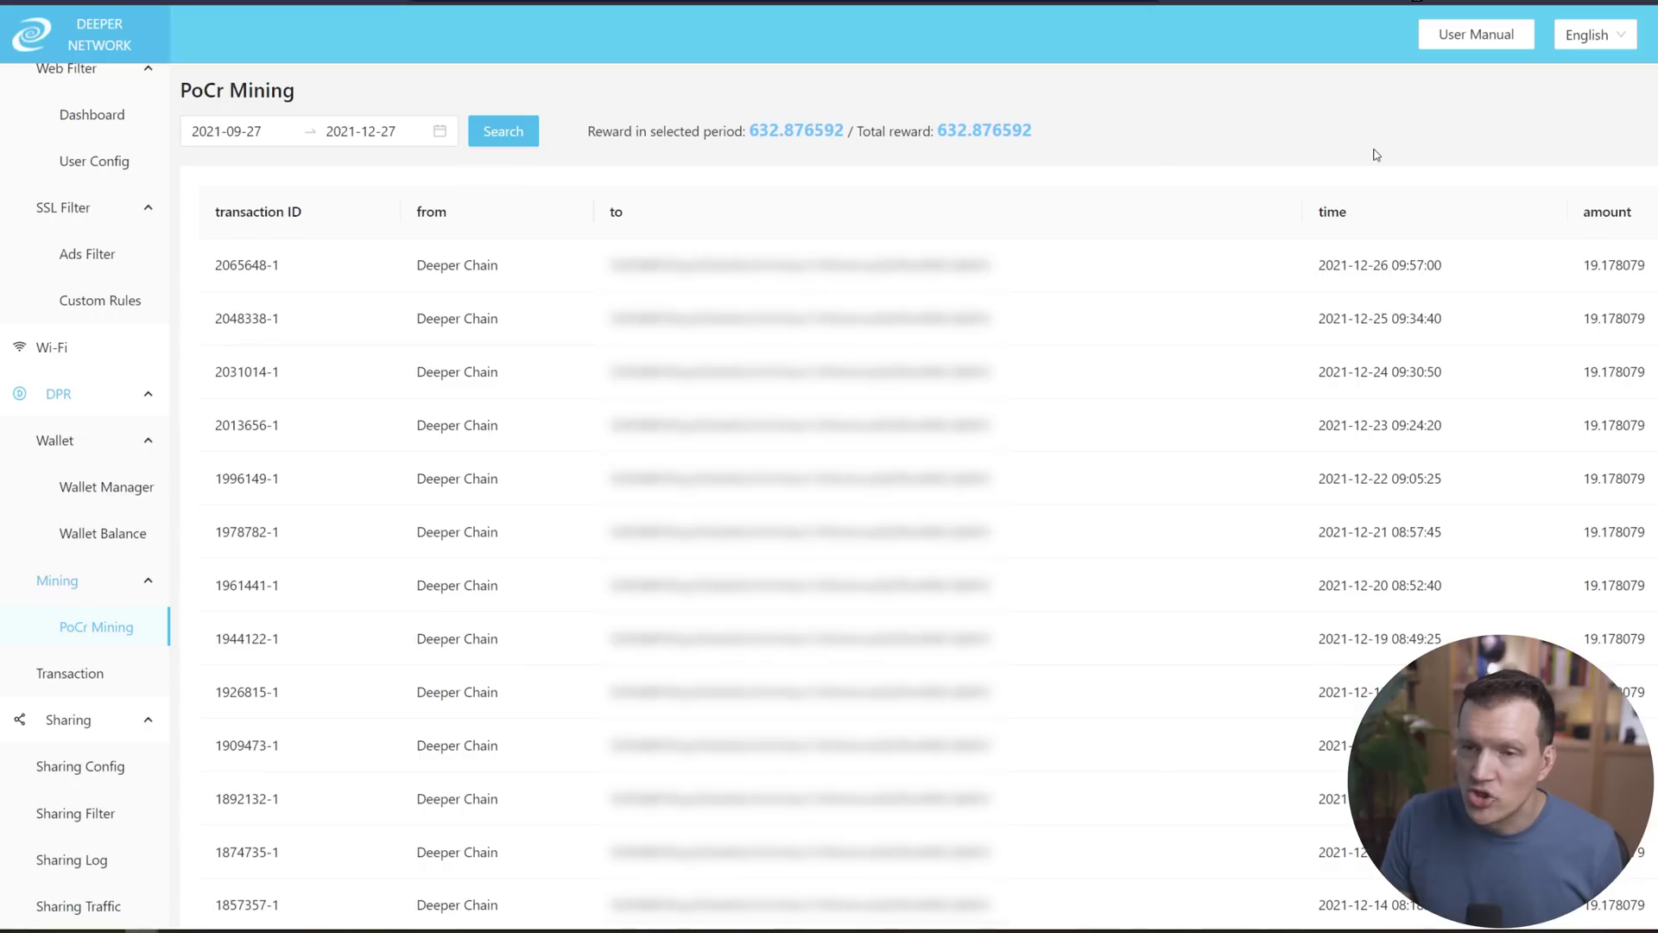
pyautogui.moveTo(1577, 263); pyautogui.dragTo(1648, 266)
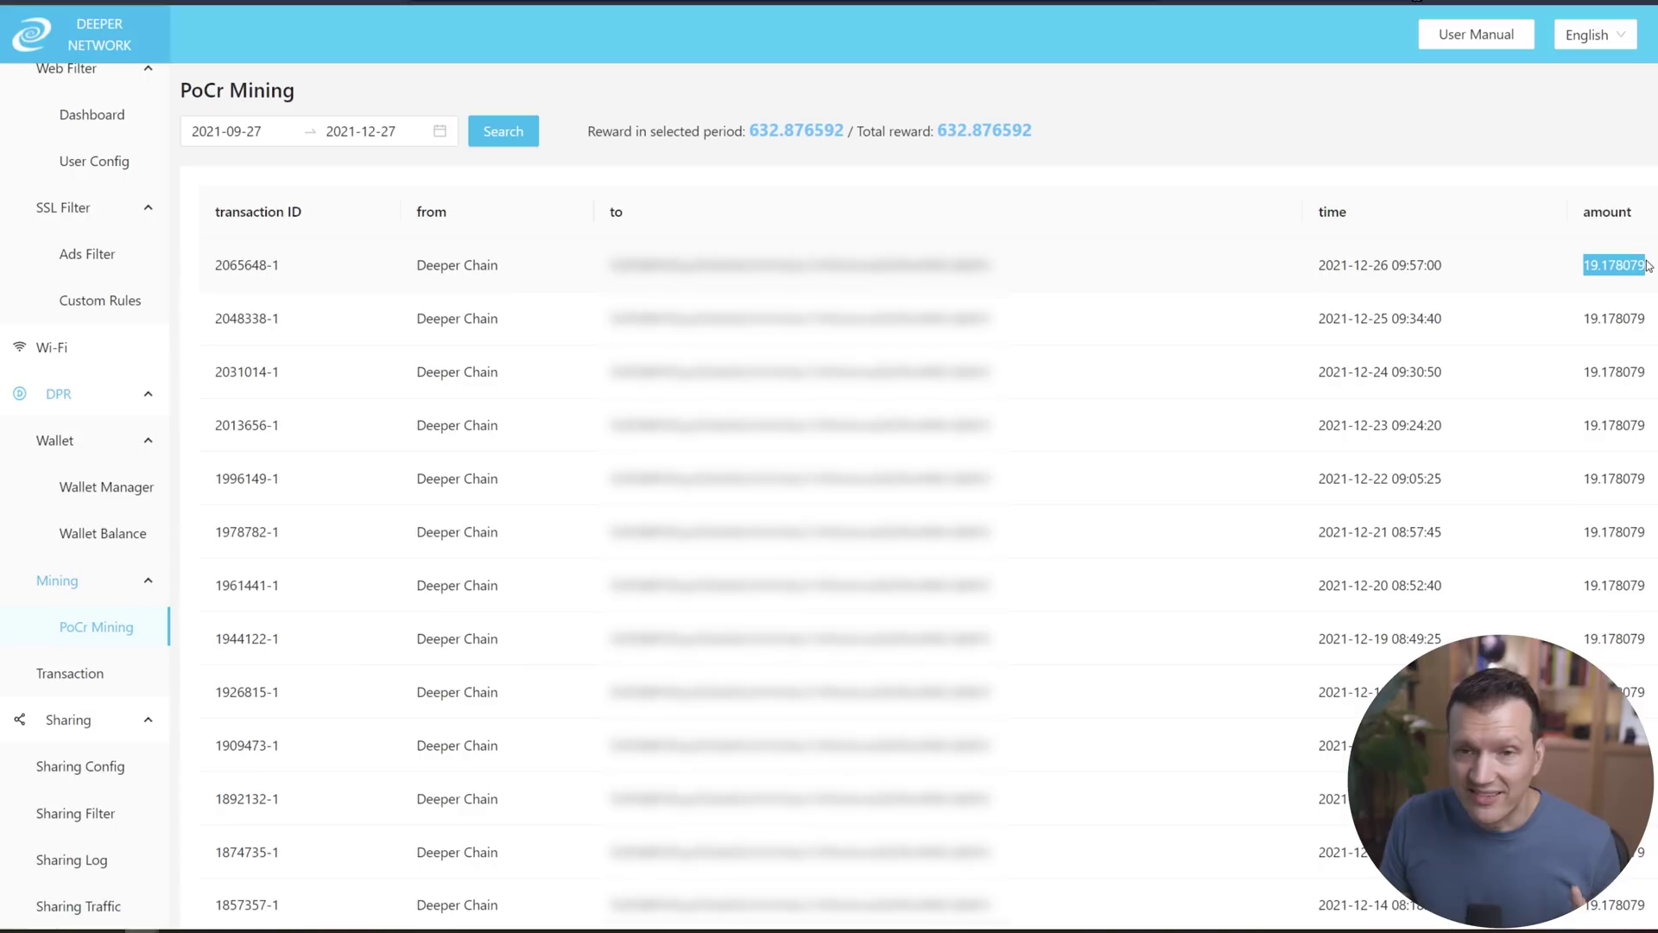
# Open the Wallet Balance page and check the device's total DPR balance
pyautogui.click(87, 542)
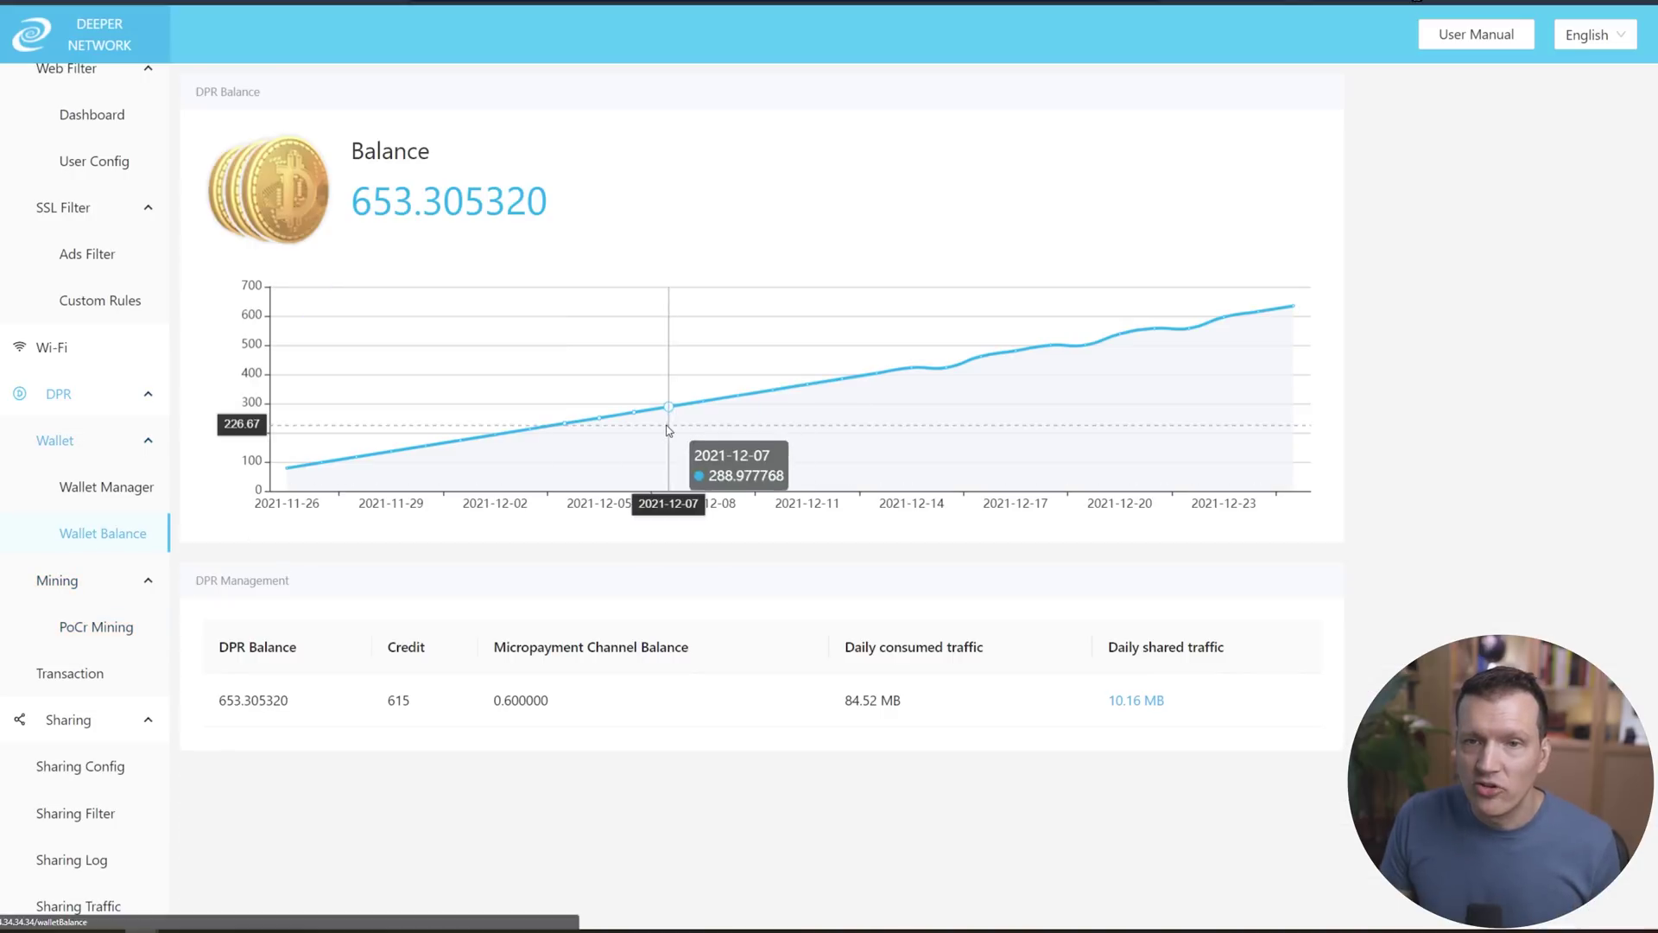
pyautogui.moveTo(354, 207); pyautogui.dragTo(554, 216)
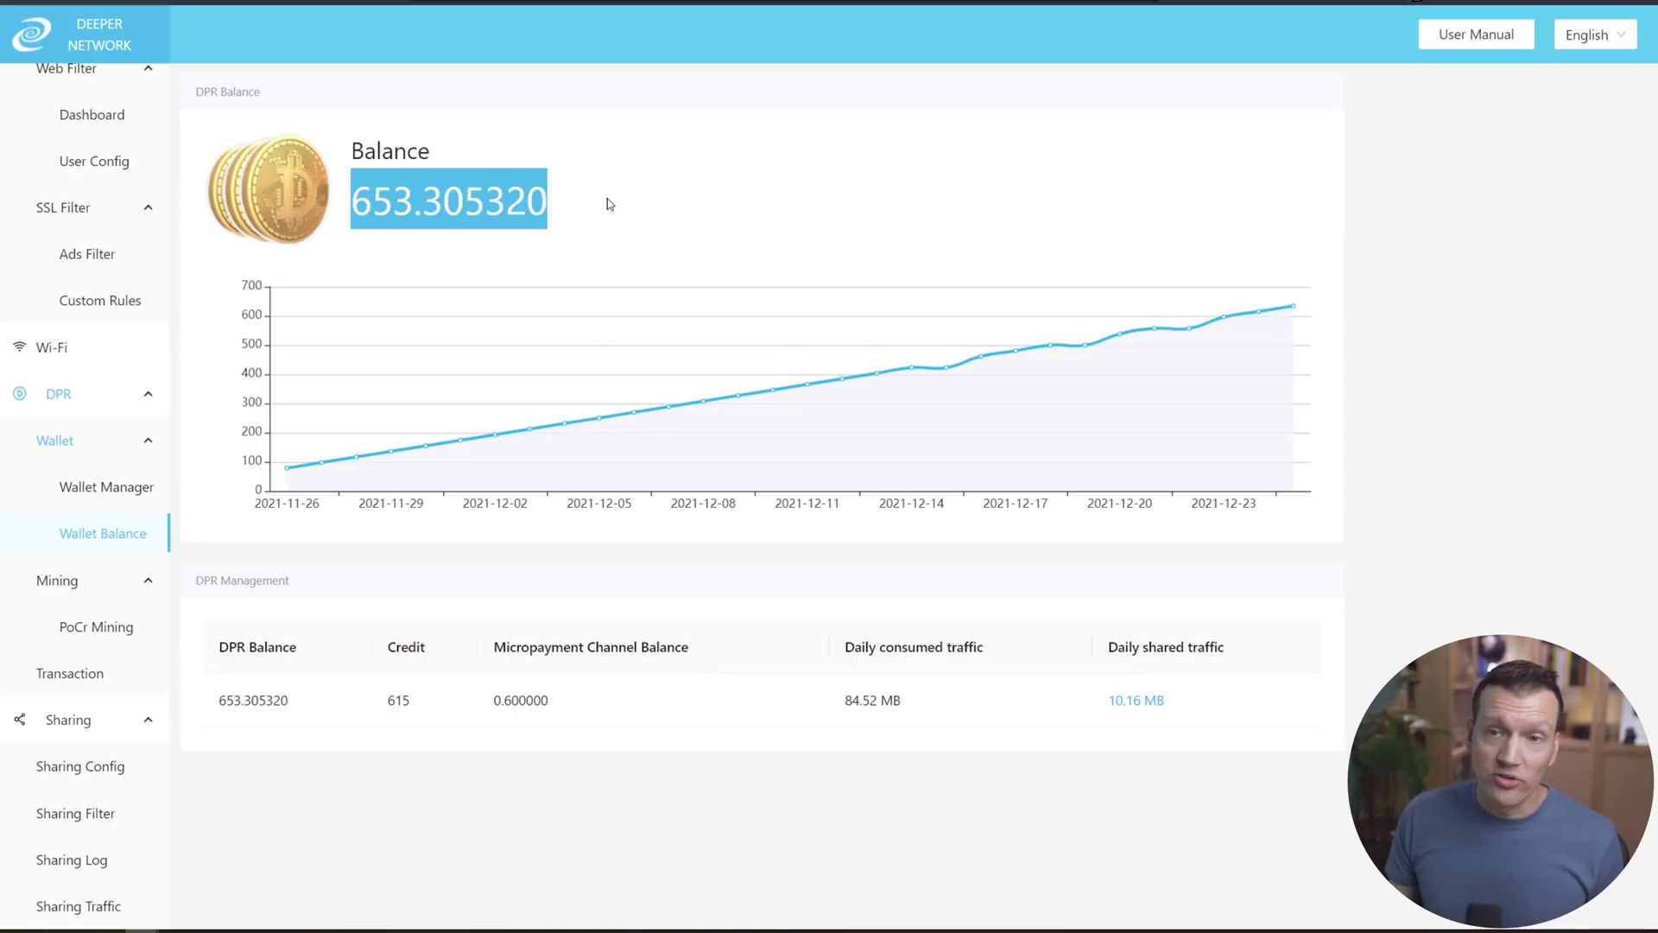
pyautogui.click(413, 822)
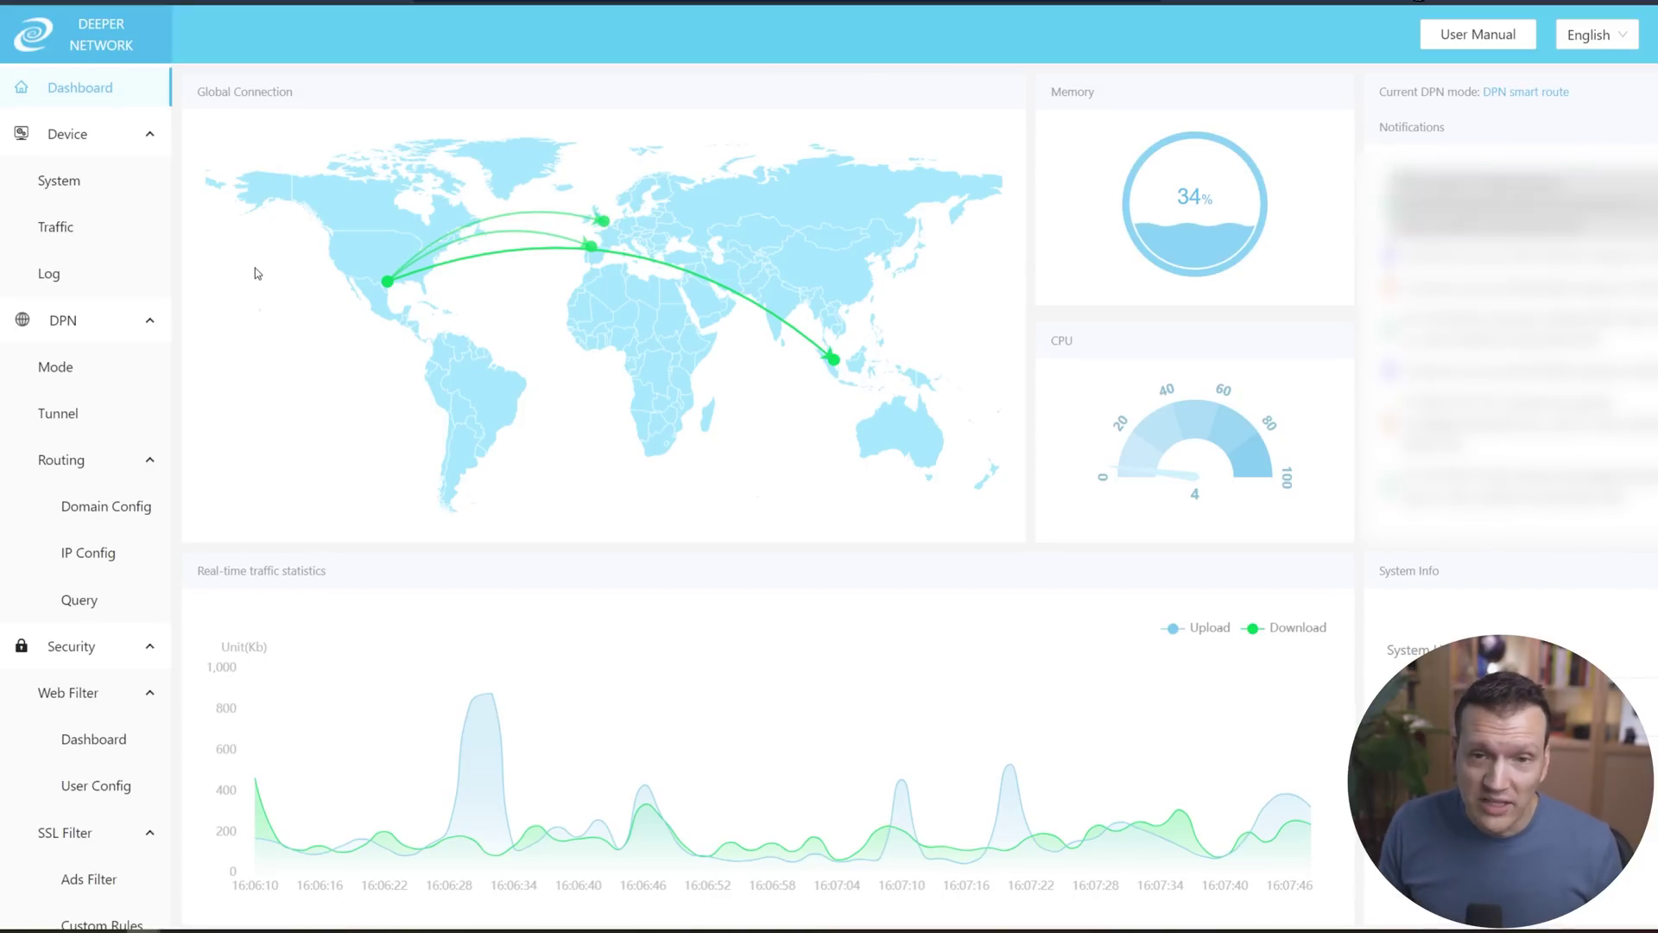
# Open the Web Filter dashboard under Security and review the blocked ads, trackers and malicious counts and the query chart
pyautogui.scroll(-3, 69, 311)
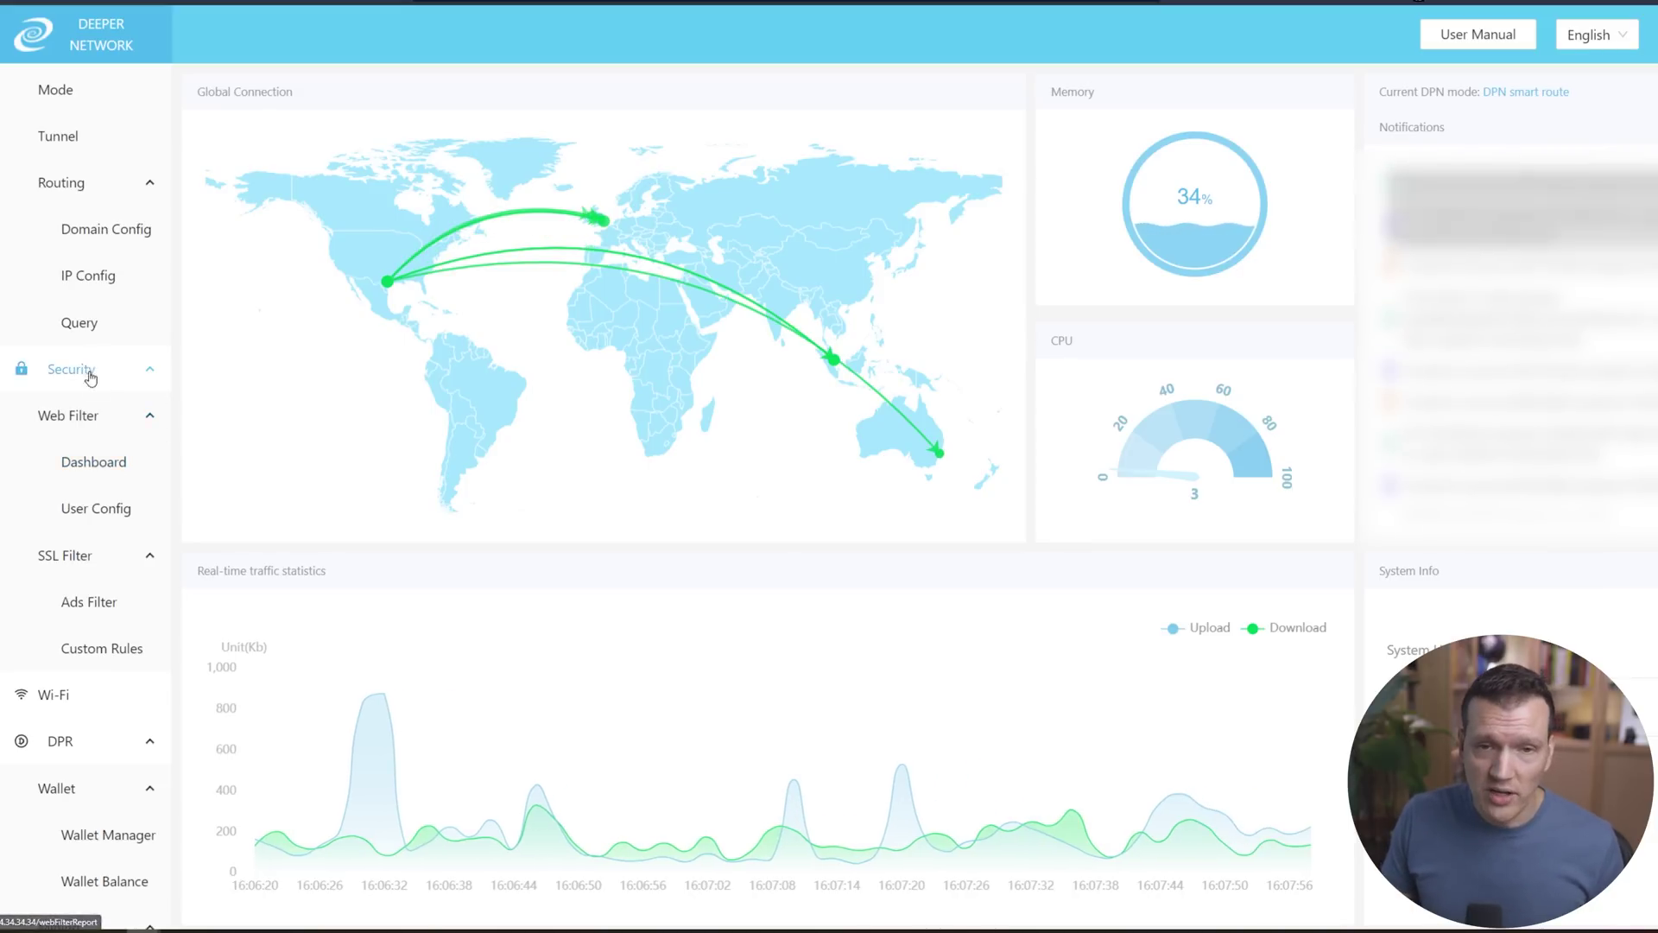
pyautogui.click(111, 467)
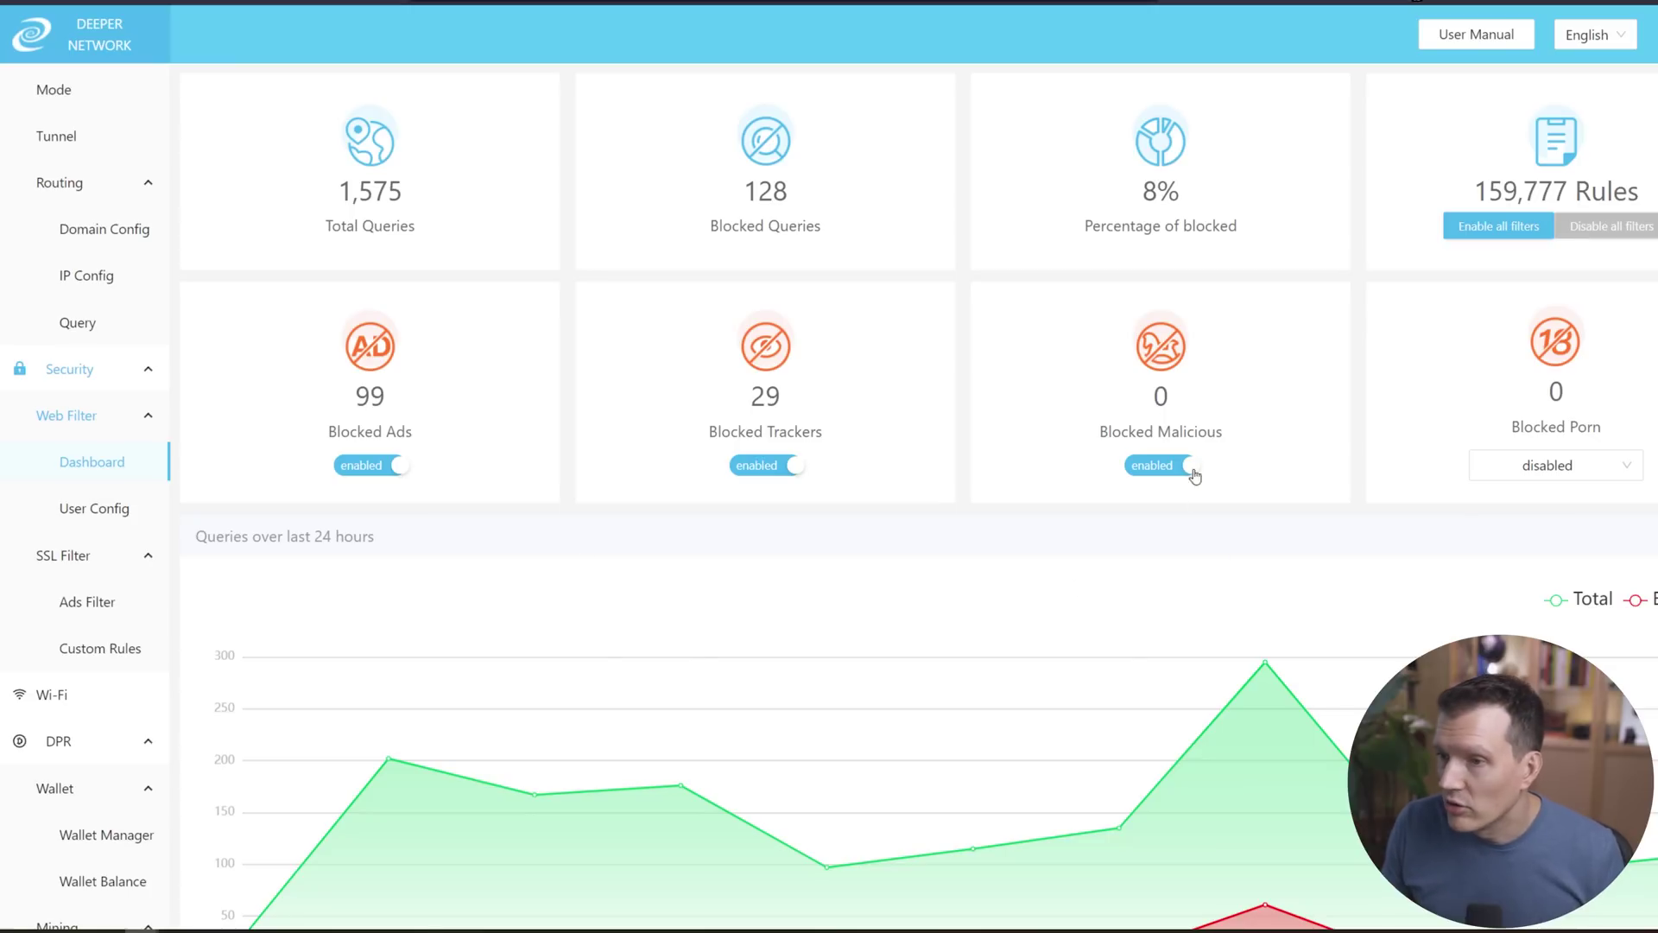
pyautogui.scroll(-2, 1014, 444)
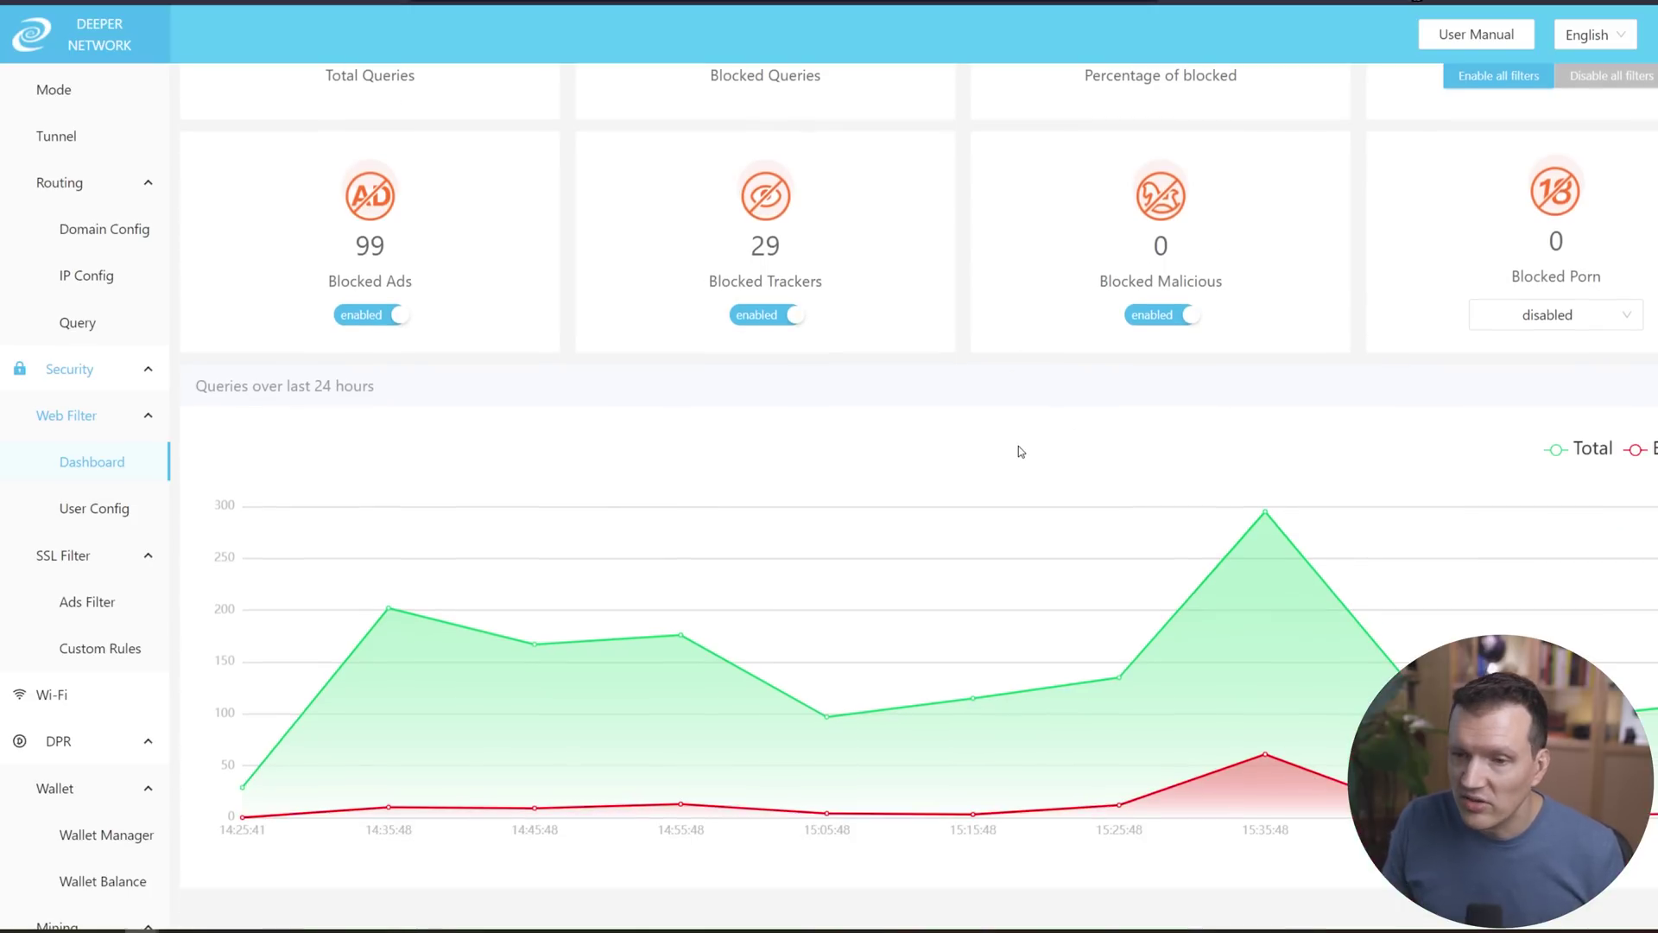
pyautogui.scroll(2, 1021, 455)
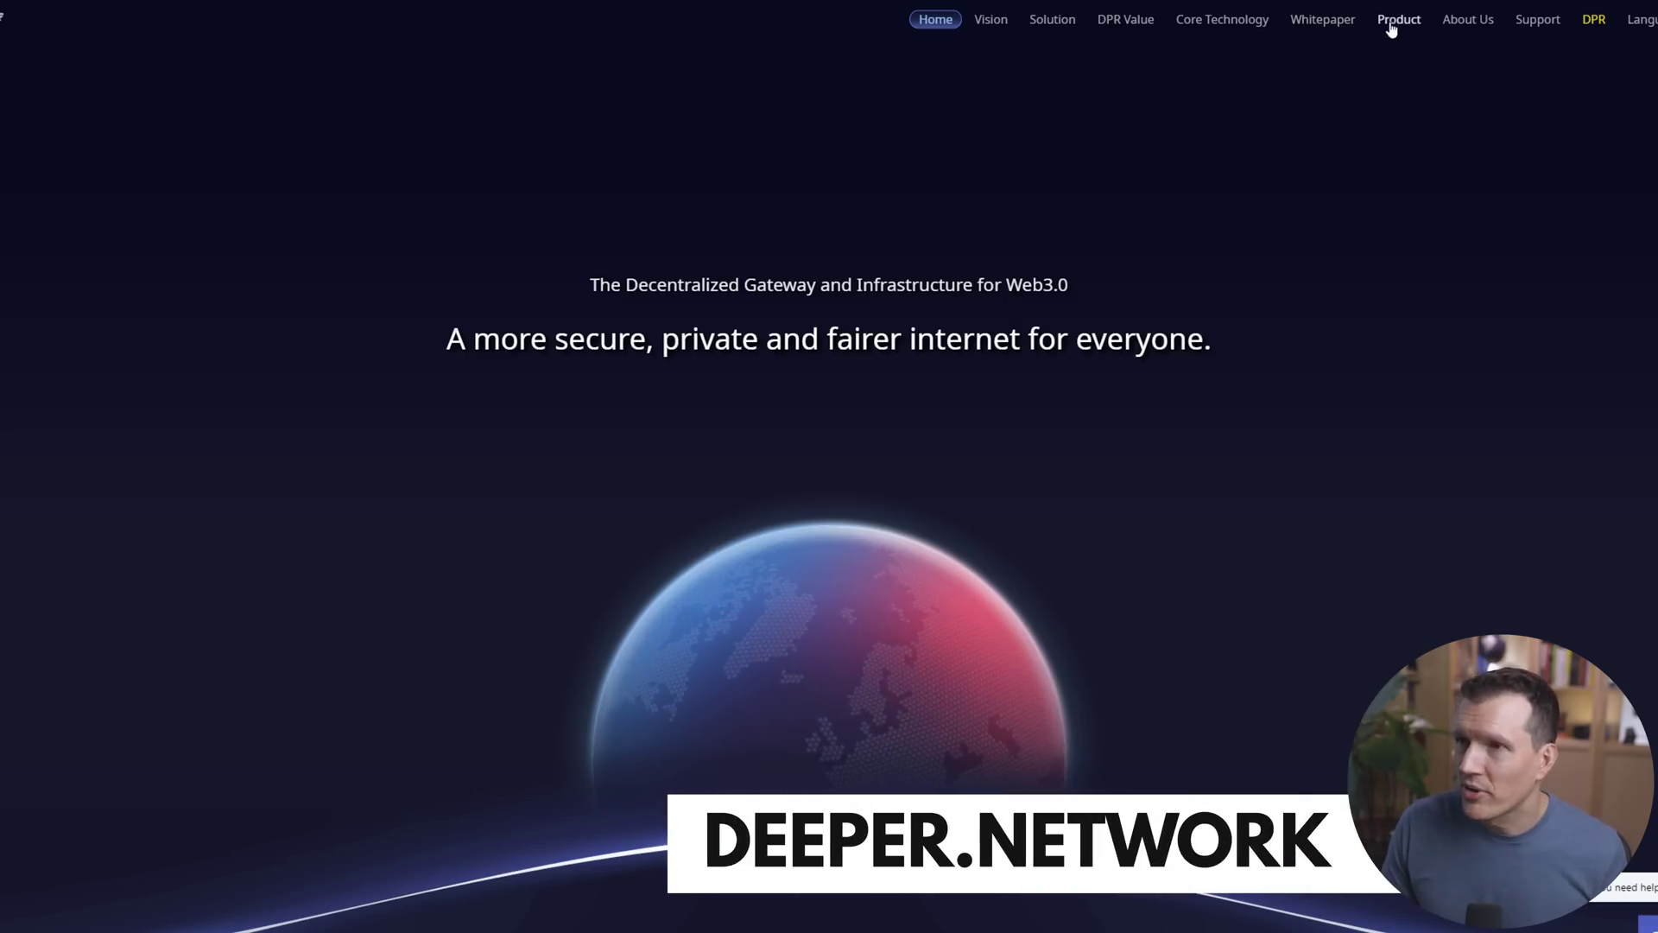
# Open the Product page on the Deeper Network website to view the Deeper Connect devices
pyautogui.click(1391, 20)
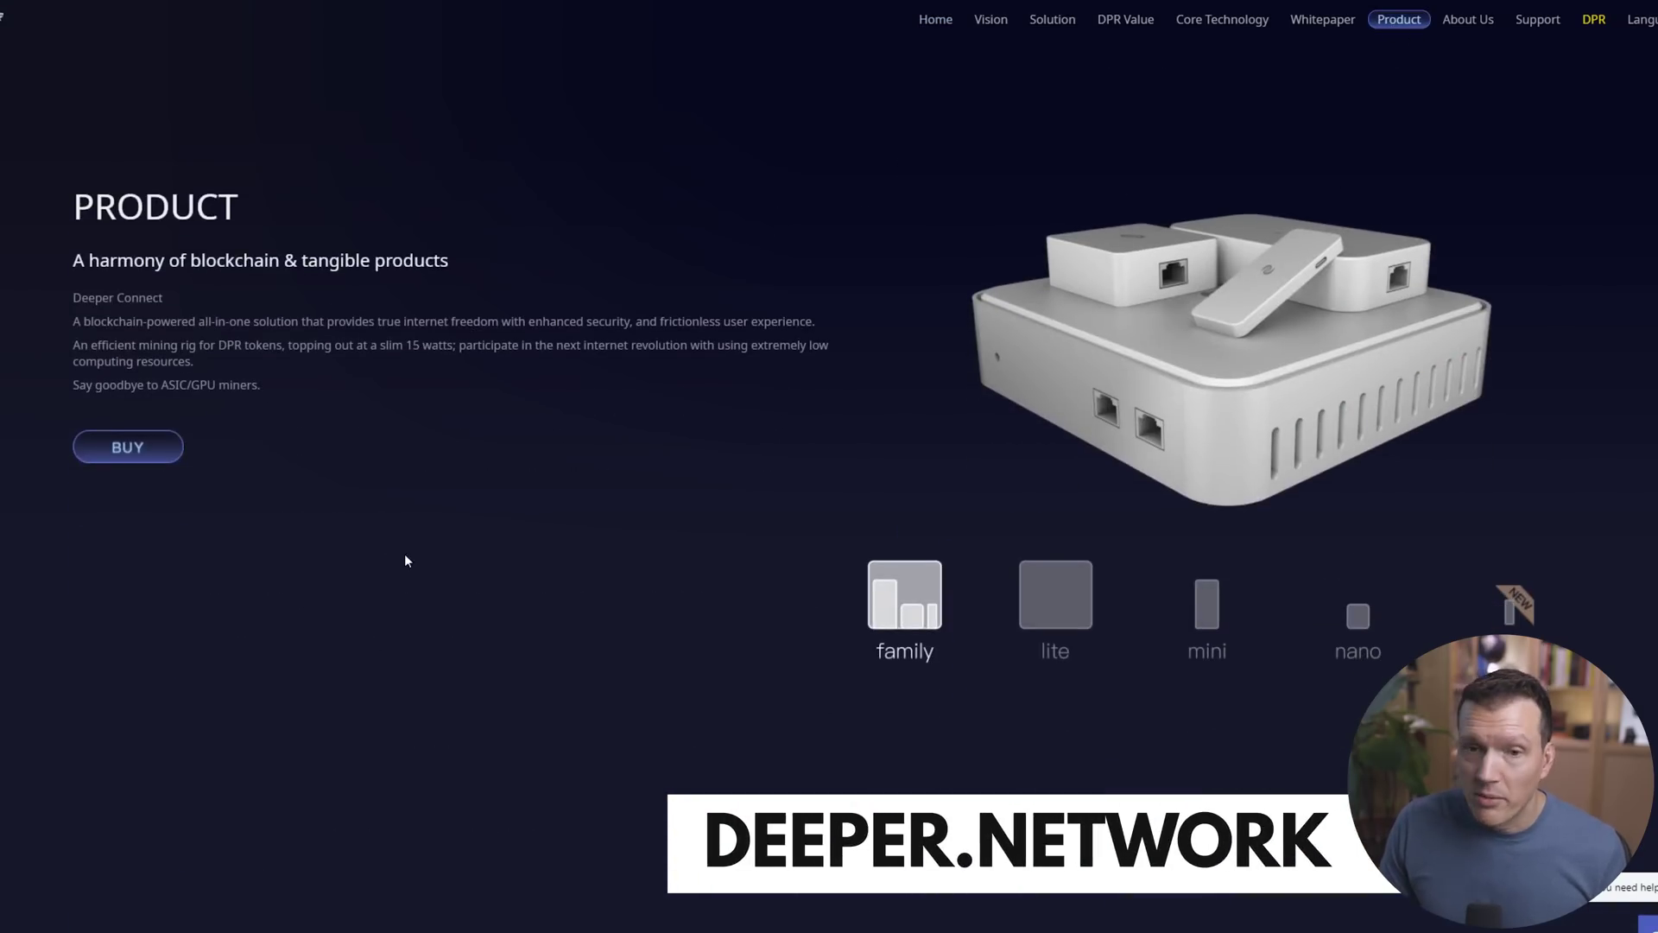